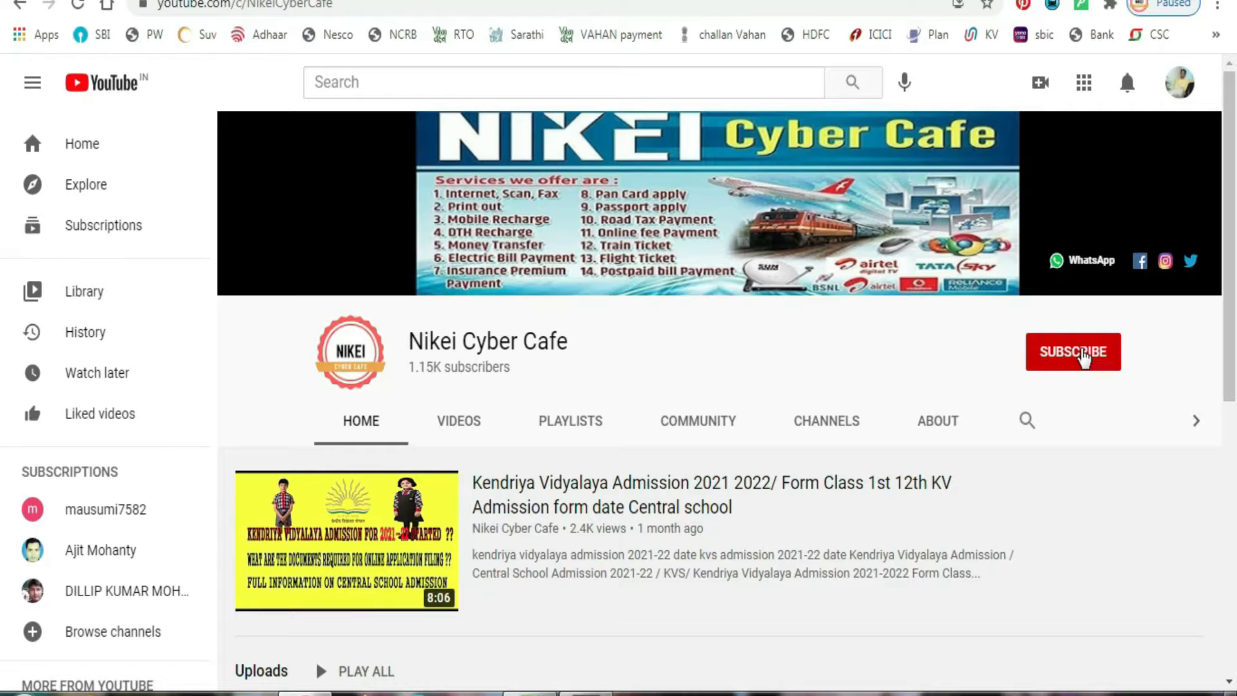
- Subscribe to the Nikei Cyber Cafe channel and set its bell notifications to All
{"action": "left_click", "coordinate": [1083, 354]}
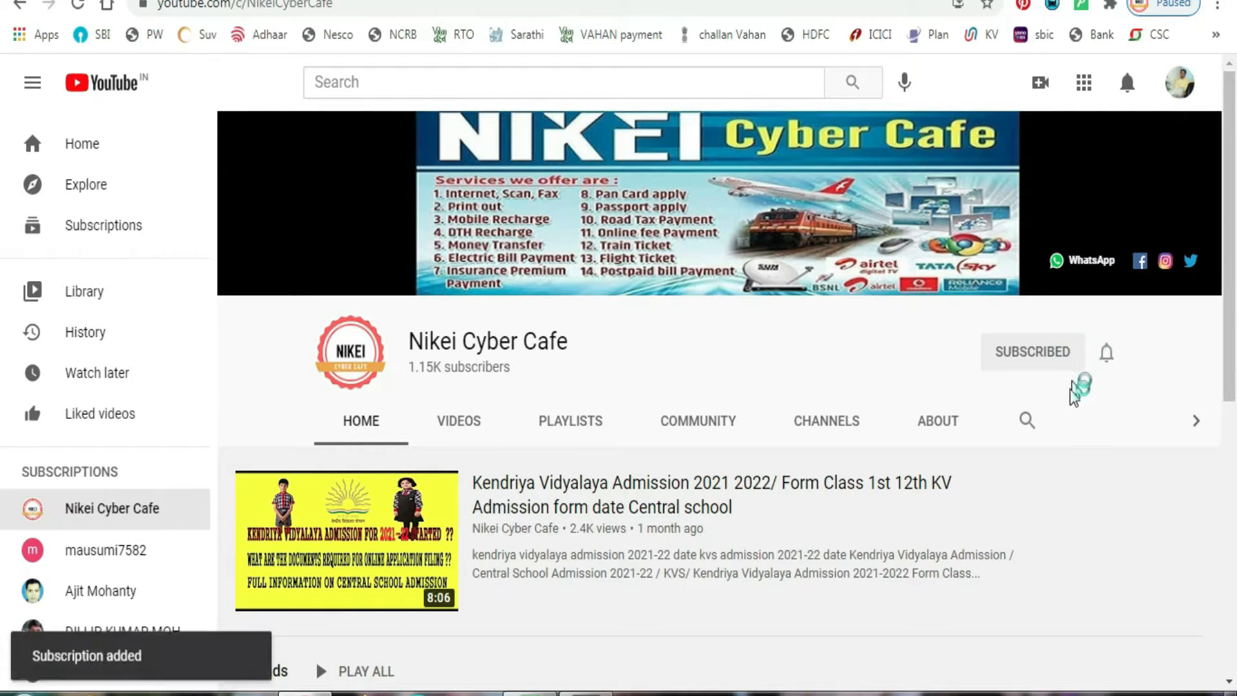
{"action": "left_click", "coordinate": [1107, 353]}
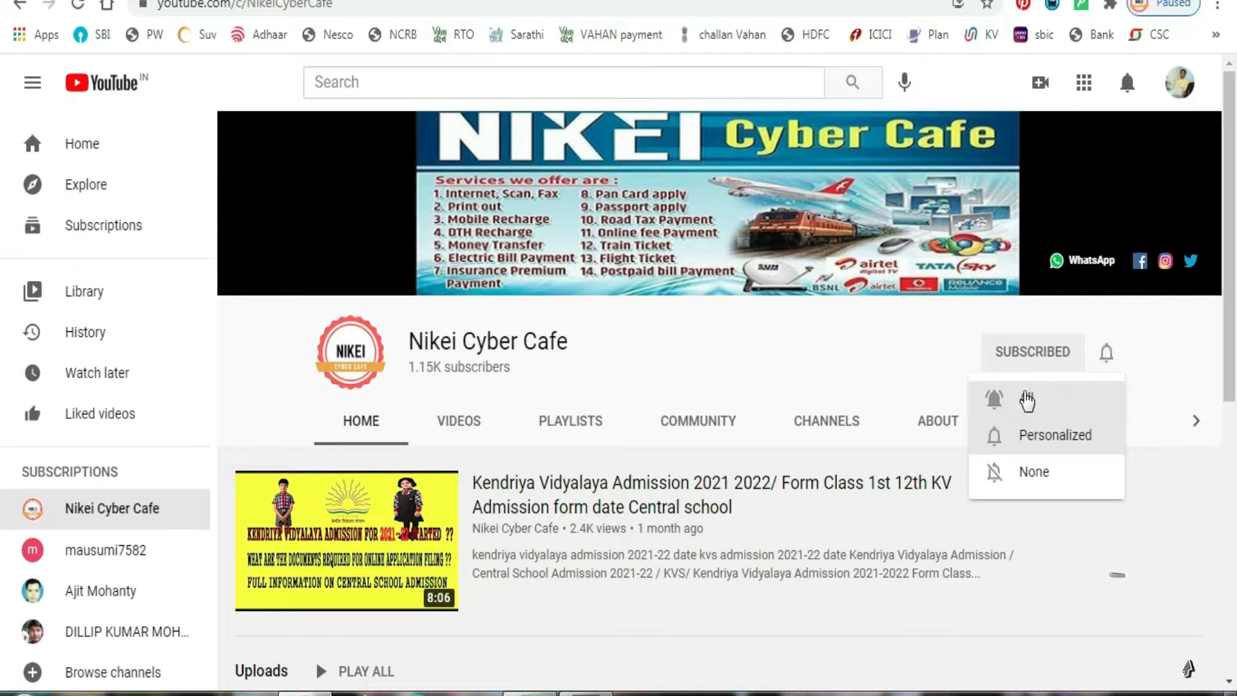
{"action": "left_click", "coordinate": [1031, 398]}
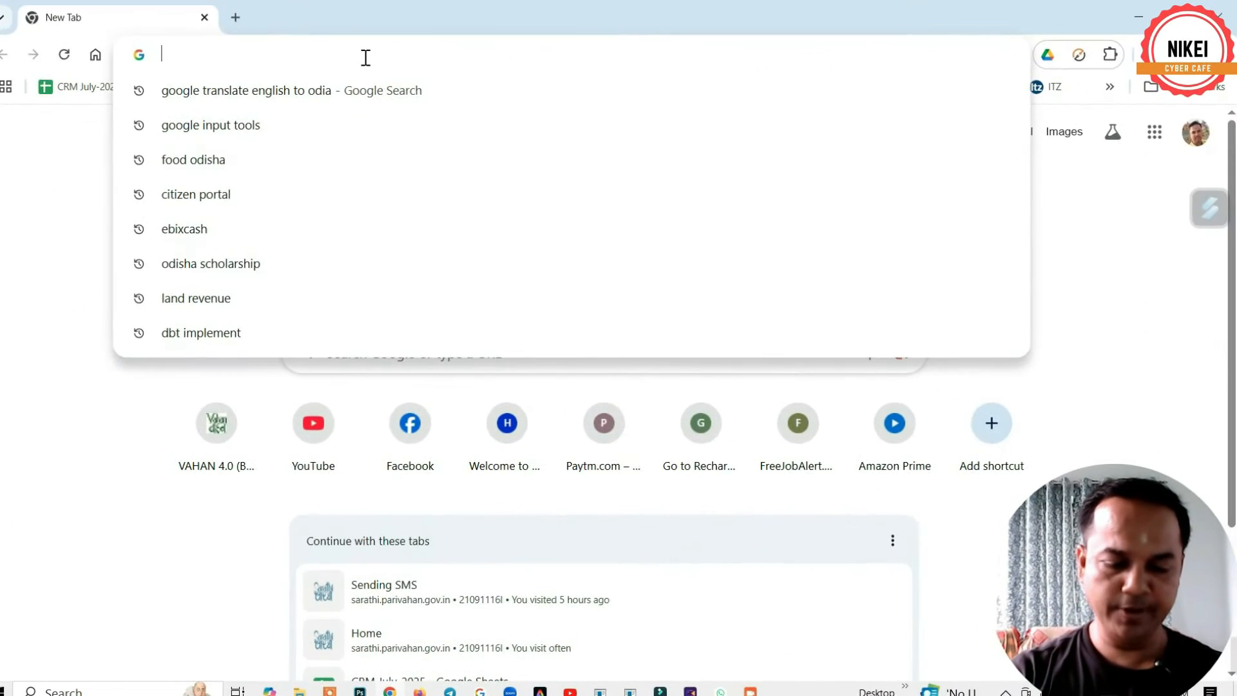
{"action": "type", "text": "MOBIDYUT"}
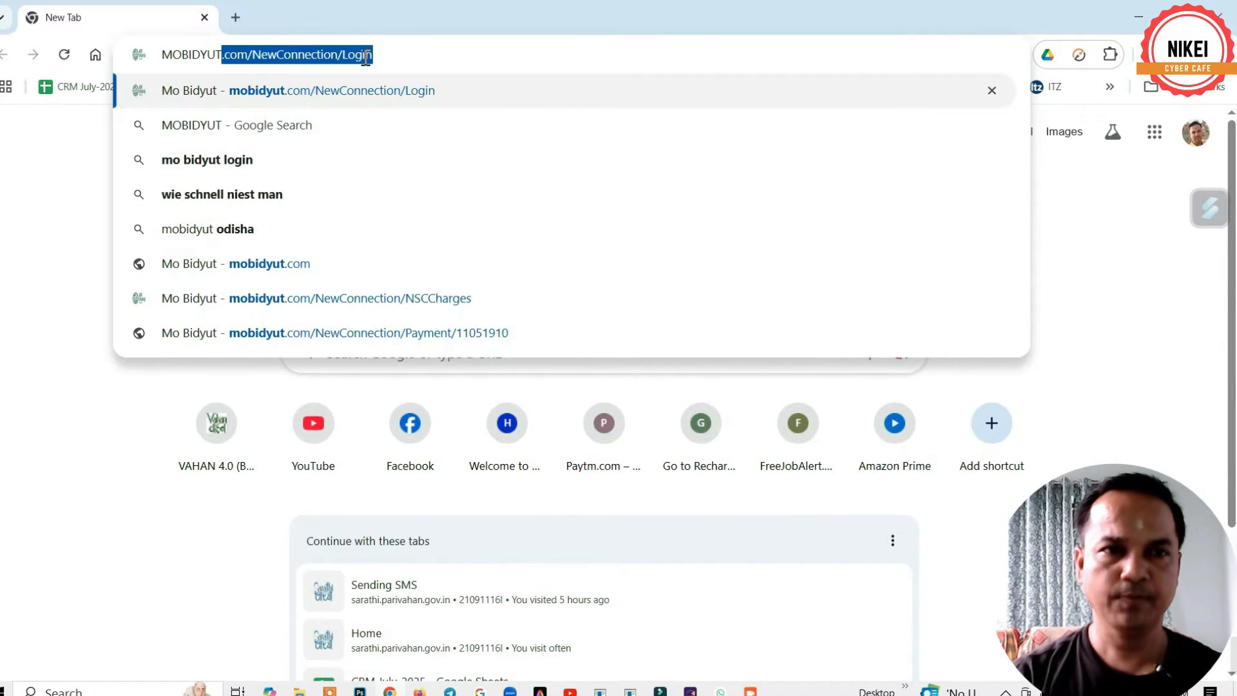
{"action": "key", "text": "Return"}
{"action": "left_click", "coordinate": [423, 54]}
{"action": "key", "text": "BackSpace"}
{"action": "key", "text": "BackSpace"}
{"action": "key", "text": "BackSpace"}
{"action": "key", "text": "BackSpace"}
{"action": "key", "text": "BackSpace"}
{"action": "key", "text": "BackSpace"}
{"action": "key", "text": "BackSpace"}
{"action": "key", "text": "BackSpace"}
{"action": "key", "text": "BackSpace"}
{"action": "key", "text": "BackSpace"}
{"action": "key", "text": "BackSpace"}
{"action": "key", "text": "BackSpace"}
{"action": "key", "text": "BackSpace"}
{"action": "key", "text": "BackSpace"}
{"action": "key", "text": "BackSpace"}
{"action": "key", "text": "BackSpace"}
{"action": "key", "text": "BackSpace"}
{"action": "key", "text": "BackSpace"}
{"action": "key", "text": "BackSpace"}
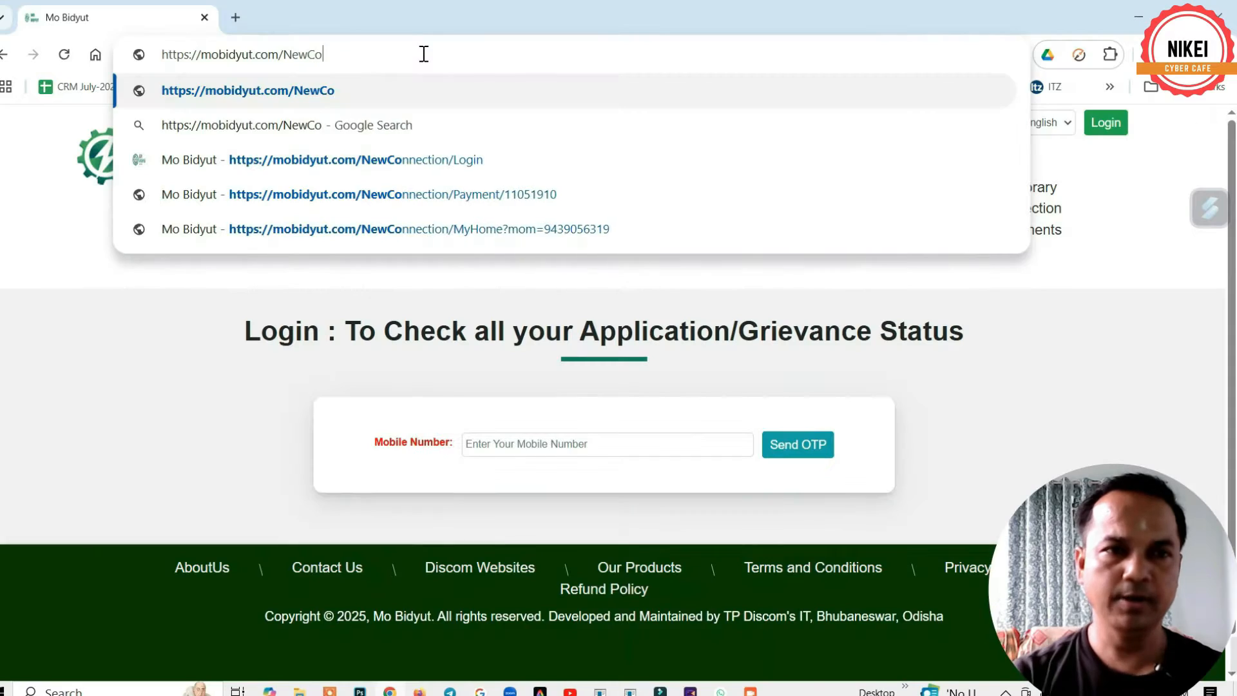
{"action": "key", "text": "Return"}
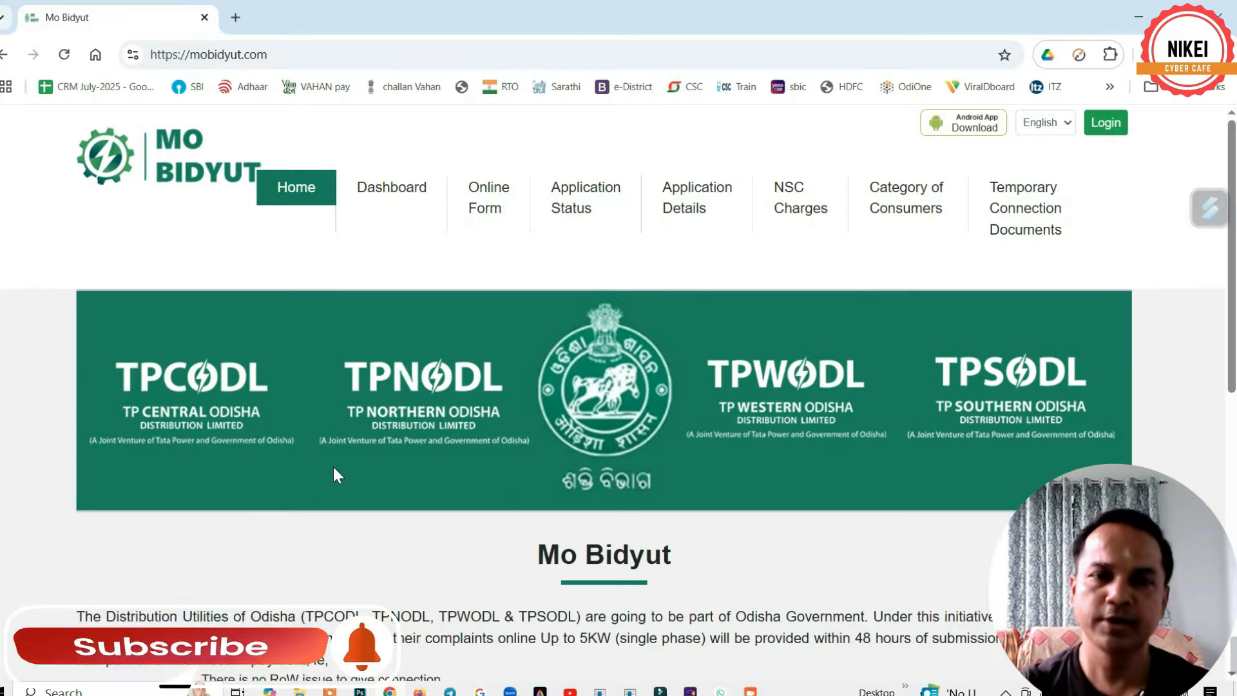
- From Online Form, pick the Upto 5kW new connection card
{"action": "left_click", "coordinate": [491, 205]}
{"action": "scroll", "coordinate": [645, 451], "scroll_direction": "down", "scroll_amount": 2}
{"action": "scroll", "coordinate": [509, 458], "scroll_direction": "up", "scroll_amount": 1}
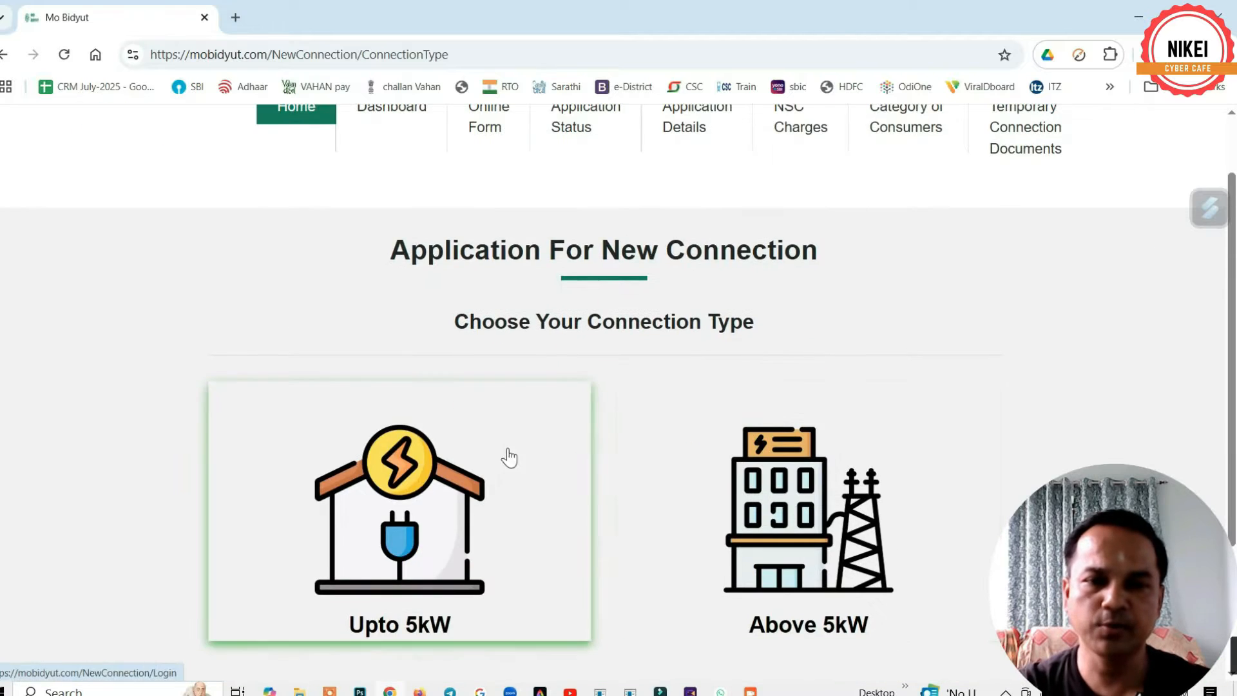
{"action": "scroll", "coordinate": [516, 451], "scroll_direction": "down", "scroll_amount": 3}
{"action": "scroll", "coordinate": [535, 445], "scroll_direction": "up", "scroll_amount": 3}
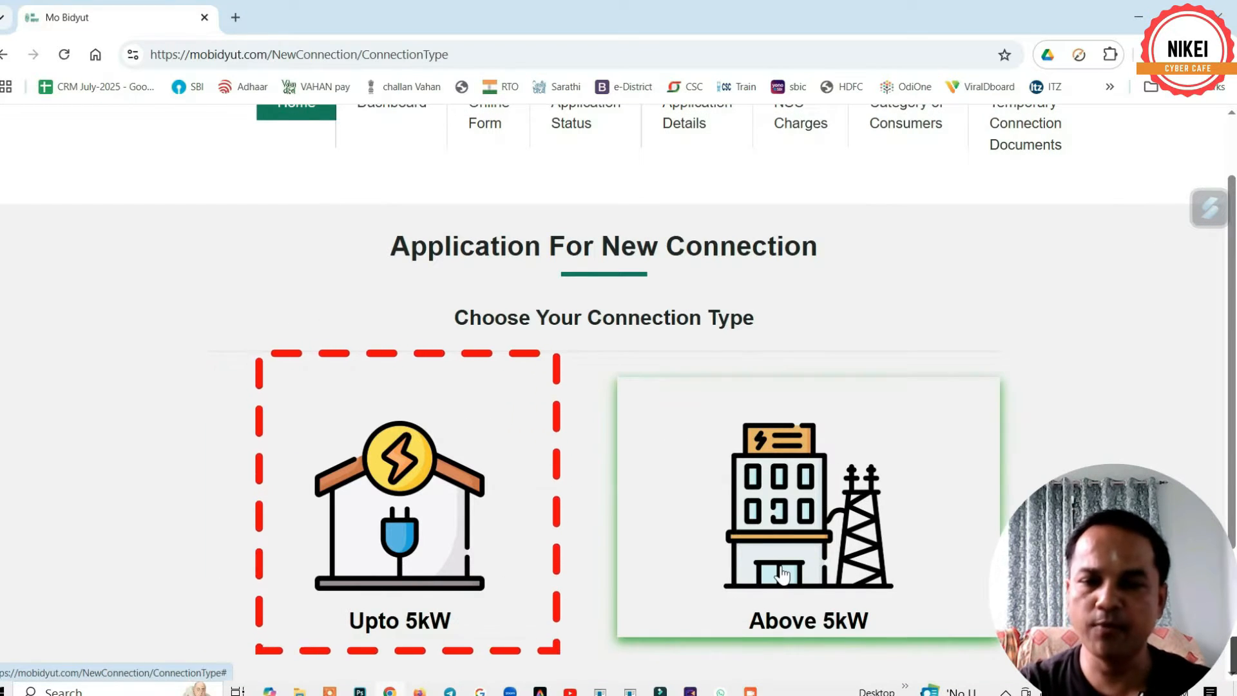
{"action": "left_click", "coordinate": [408, 525]}
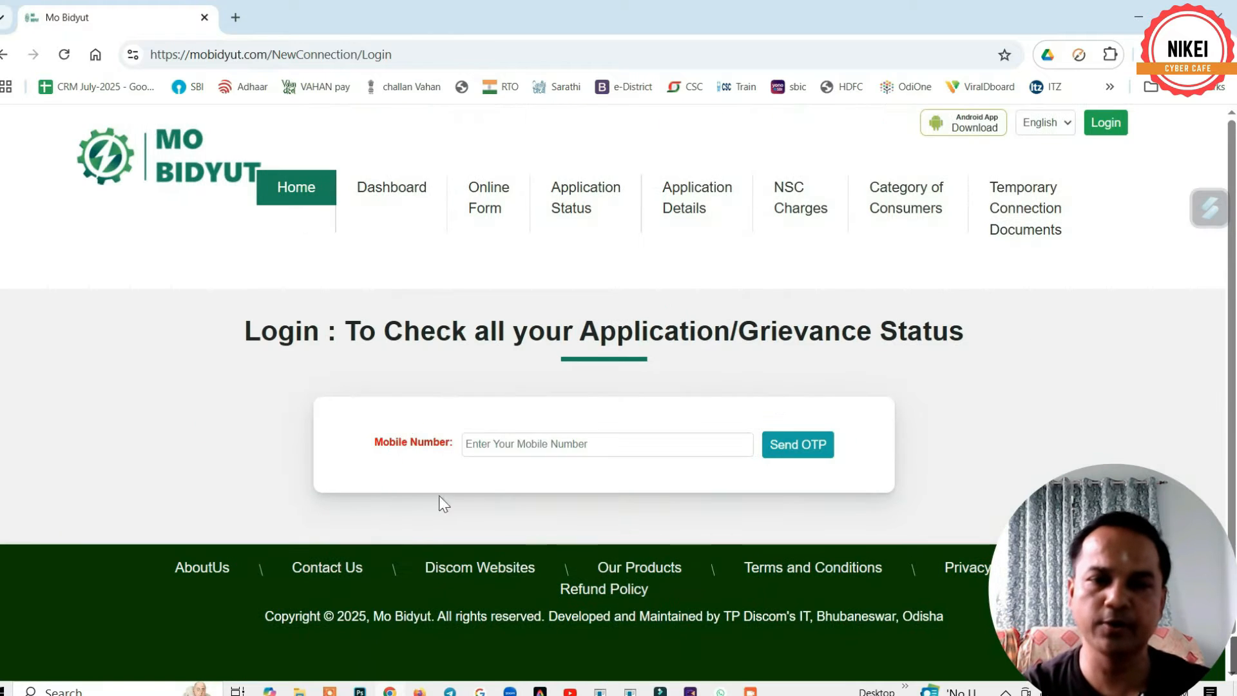
- Enter the mobile number, request an OTP and fill in the received OTP
{"action": "left_click", "coordinate": [540, 443]}
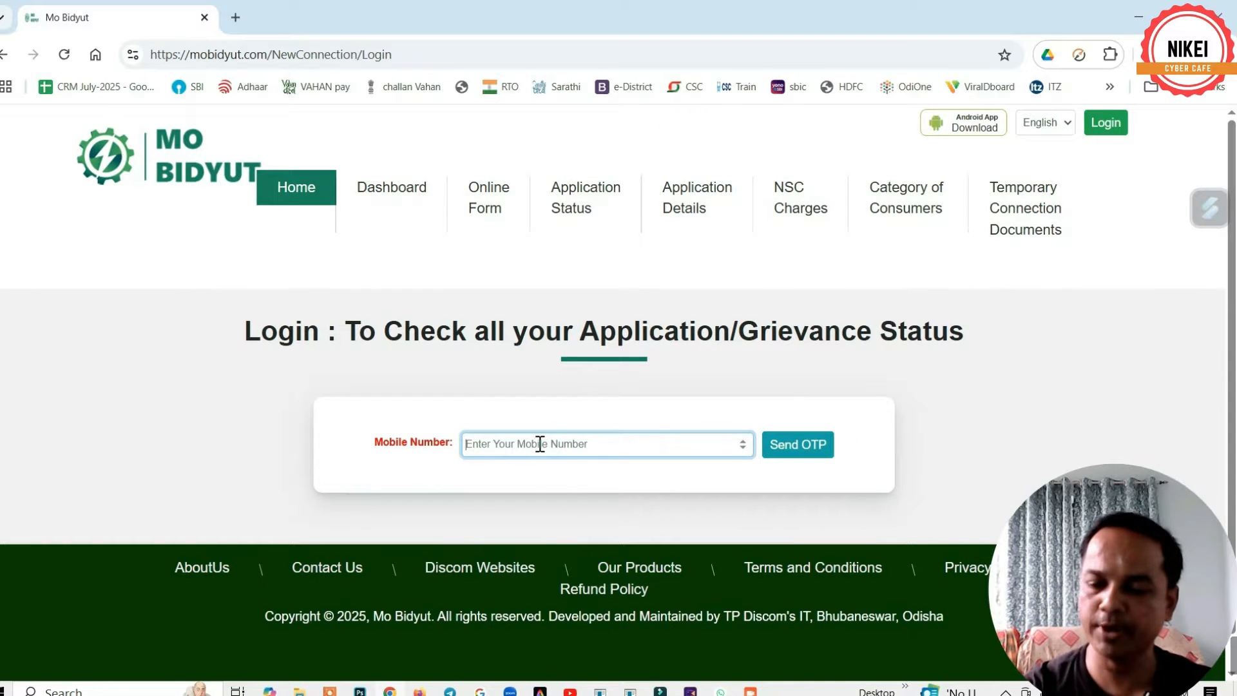
{"action": "left_click", "coordinate": [818, 450]}
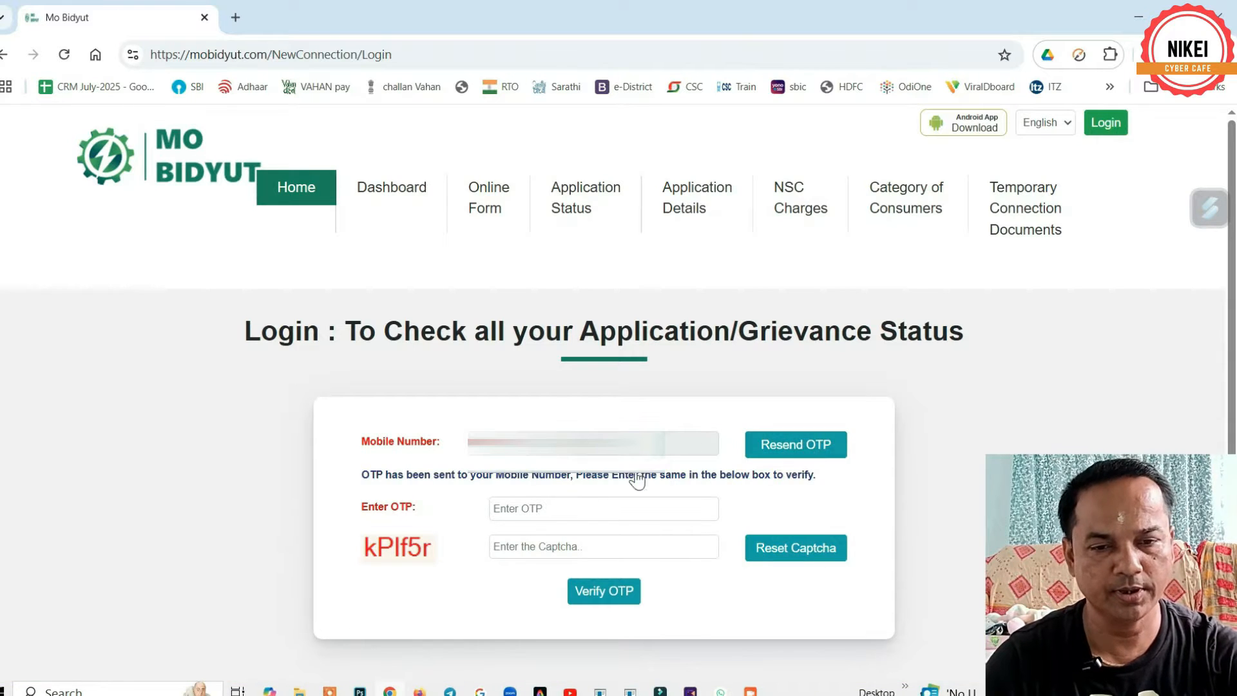
{"action": "left_click", "coordinate": [535, 509]}
{"action": "type", "text": "•"}
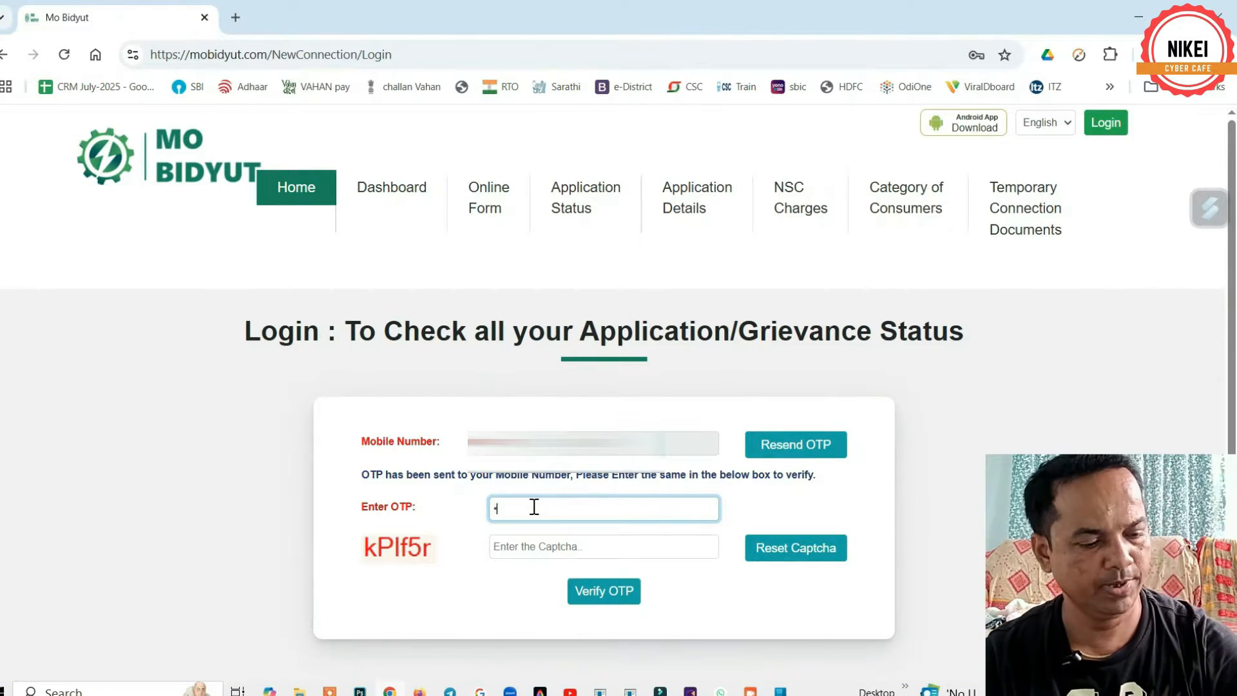
- Enter the captcha text and verify, resubmitting after the invalid captcha warning
{"action": "left_click", "coordinate": [552, 547]}
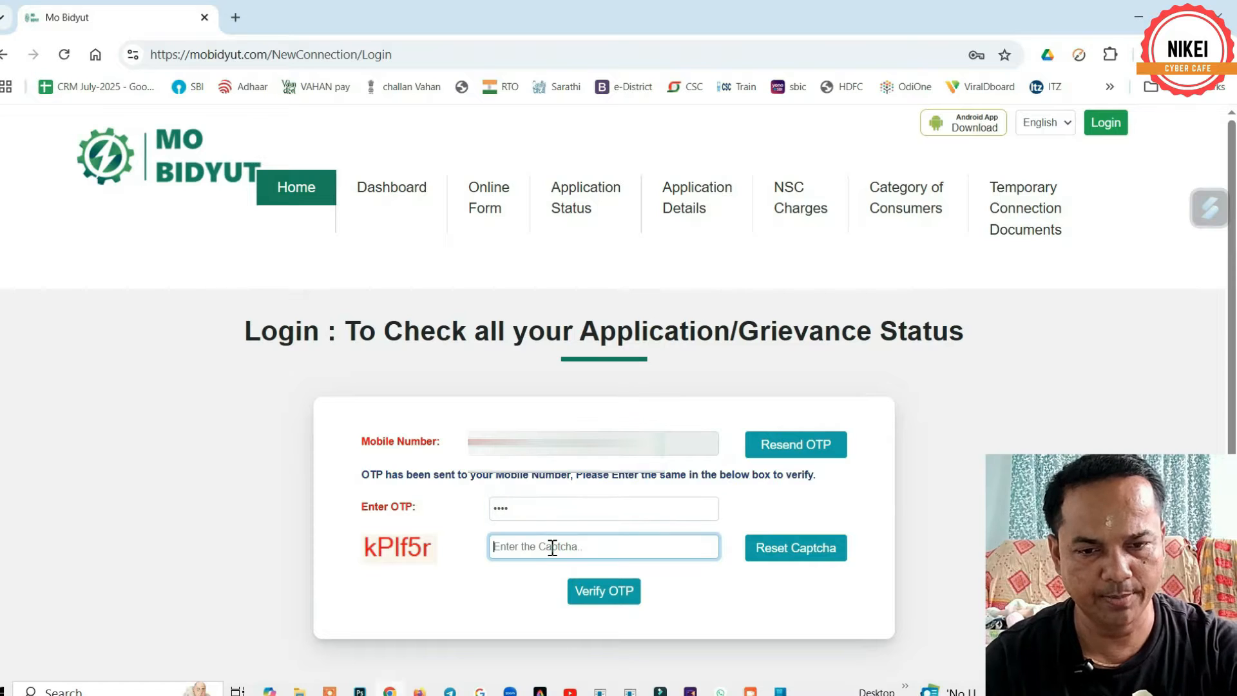
{"action": "type", "text": "kPIf5r"}
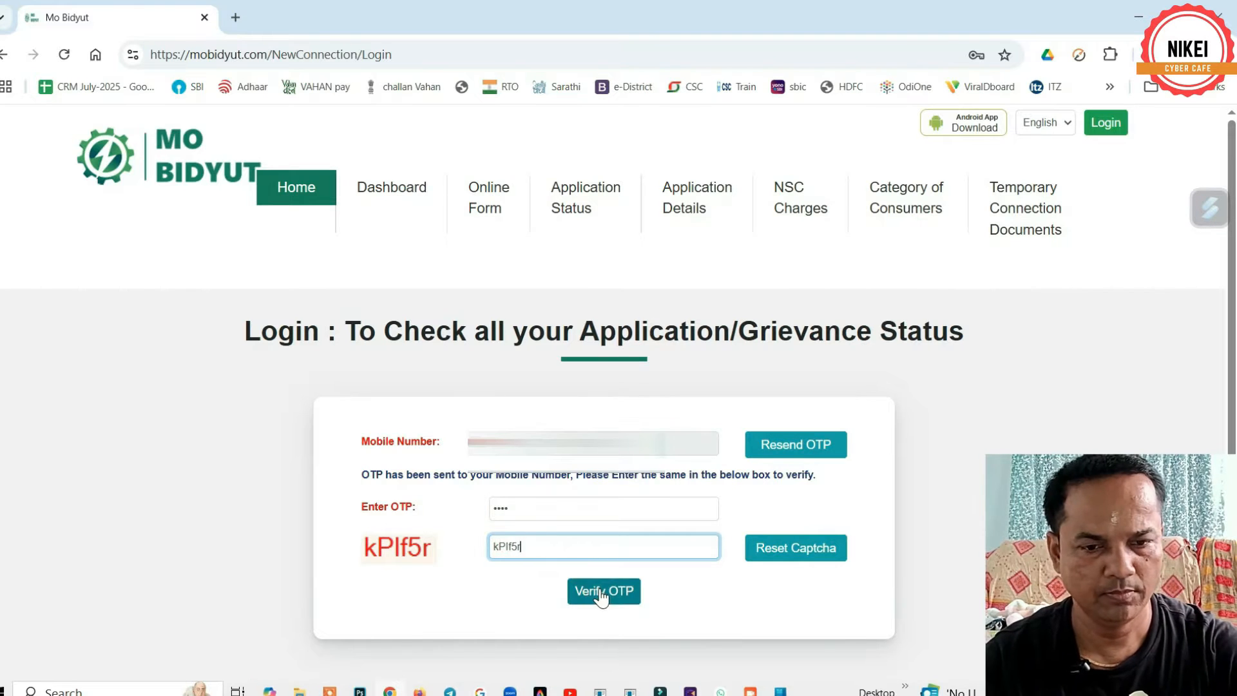
{"action": "left_click", "coordinate": [600, 591]}
{"action": "key", "text": "Return"}
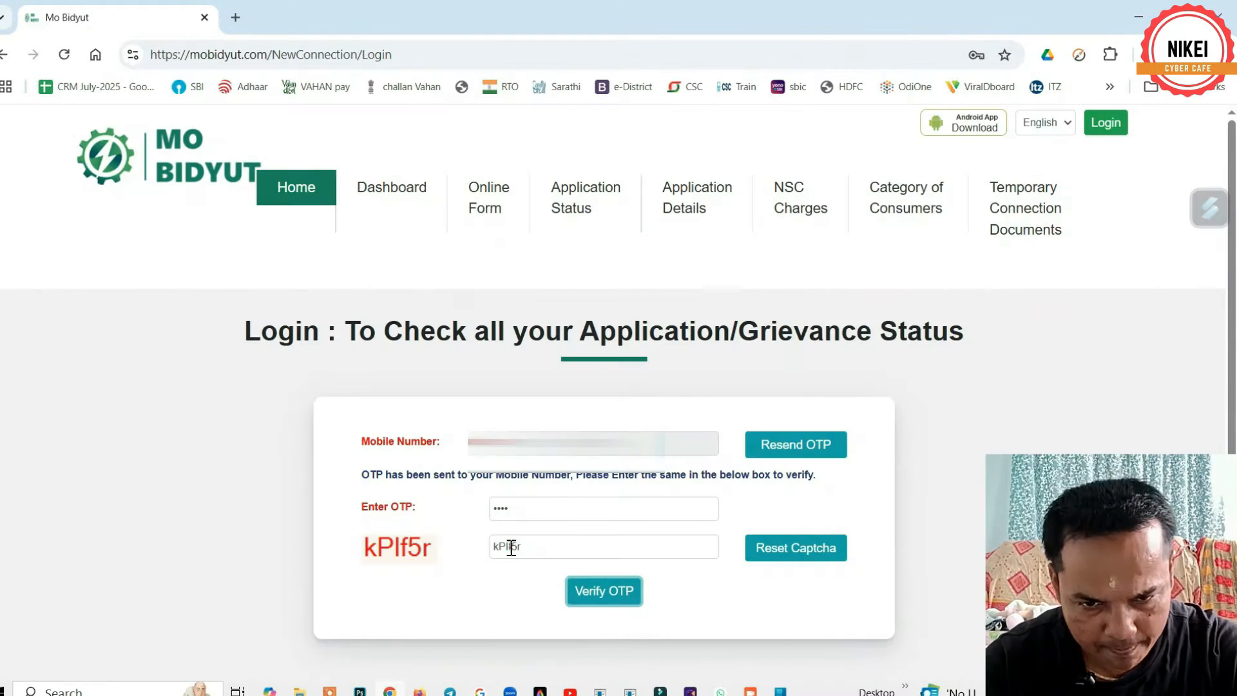
{"action": "left_click", "coordinate": [603, 590]}
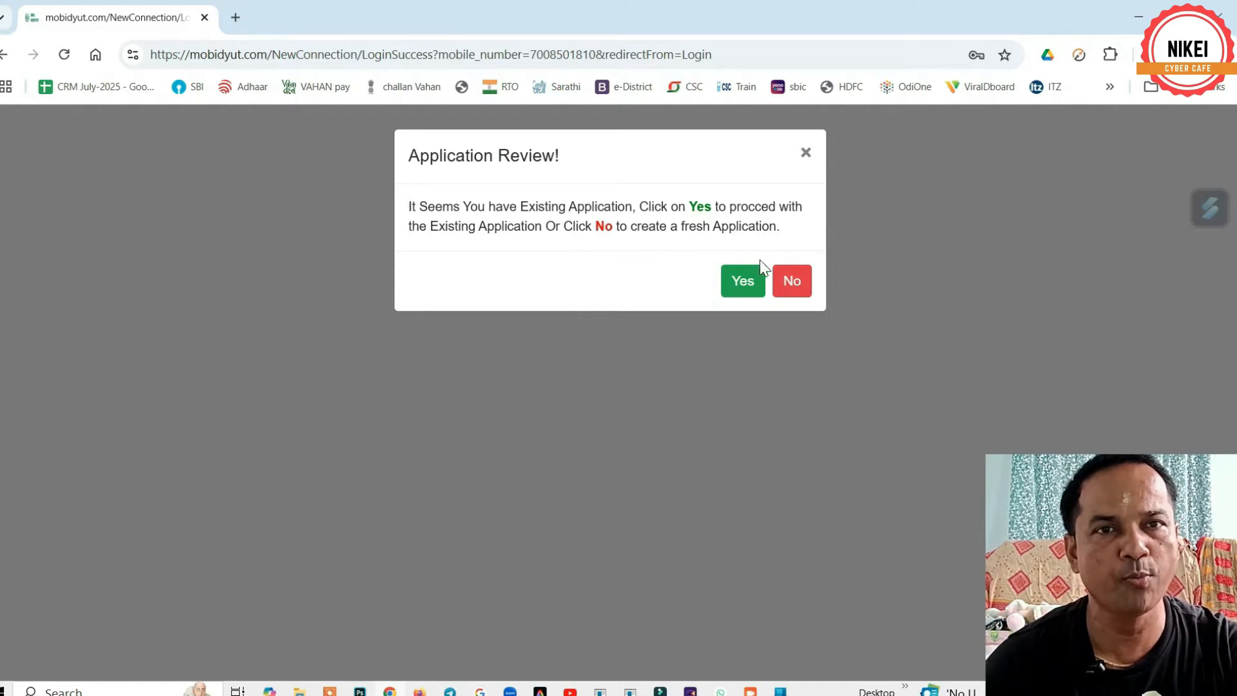
- Decline the existing application to start fresh, and choose TPNODL as the DISCOM
{"action": "left_click", "coordinate": [797, 285]}
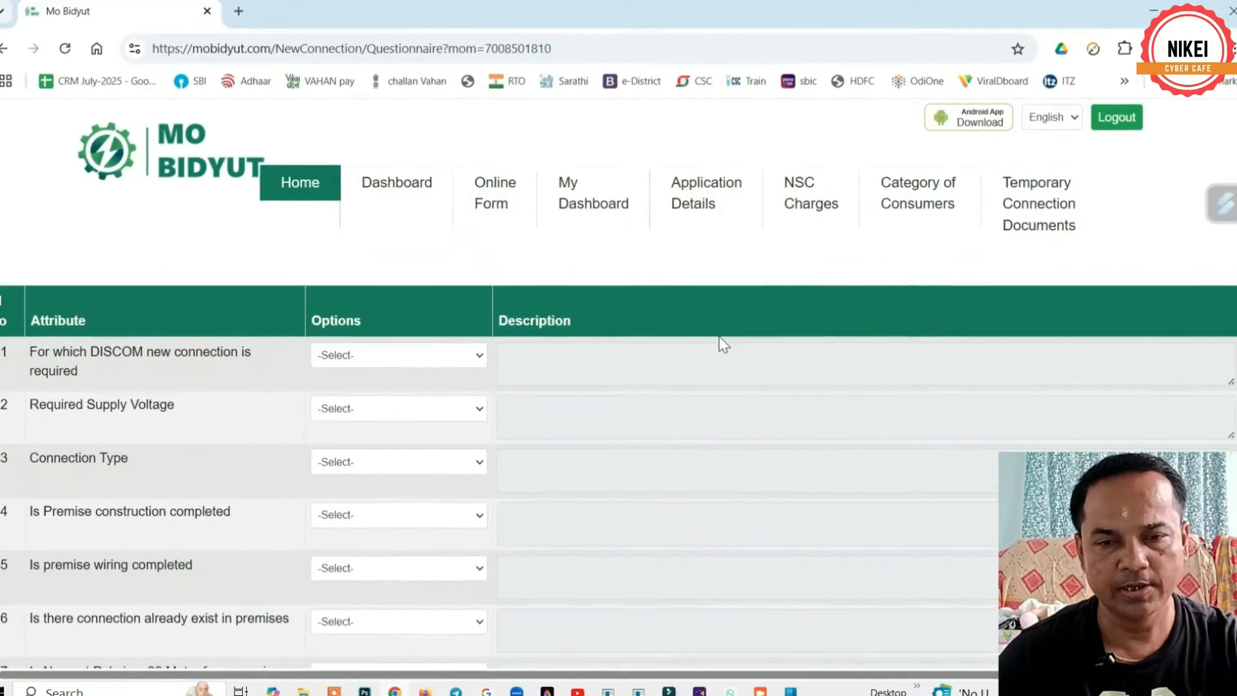
{"action": "scroll", "coordinate": [720, 336], "scroll_direction": "down", "scroll_amount": 5}
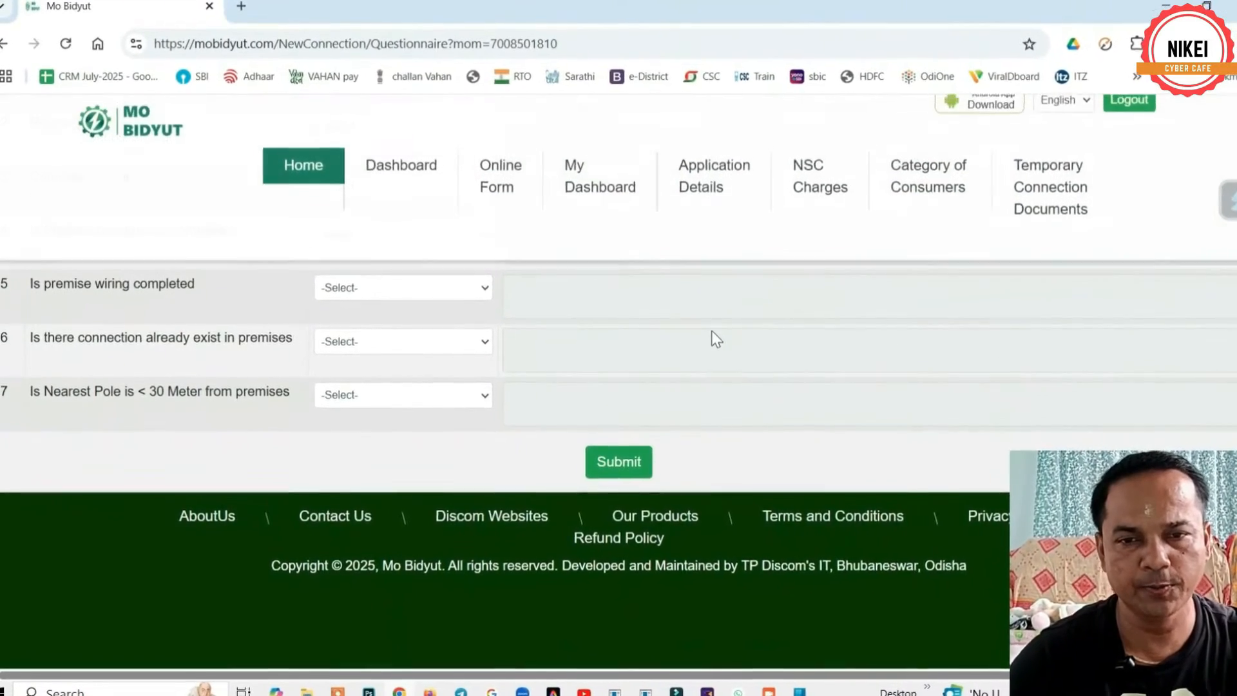
{"action": "scroll", "coordinate": [712, 331], "scroll_direction": "up", "scroll_amount": 5}
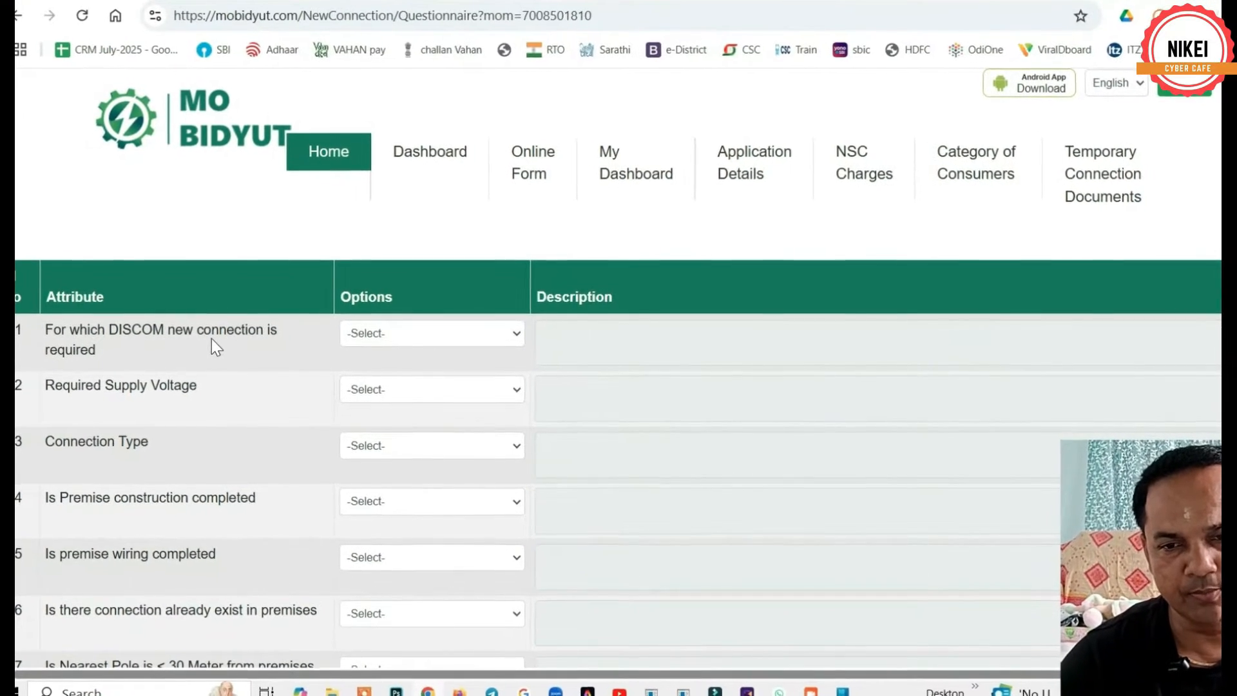
{"action": "left_click", "coordinate": [426, 334]}
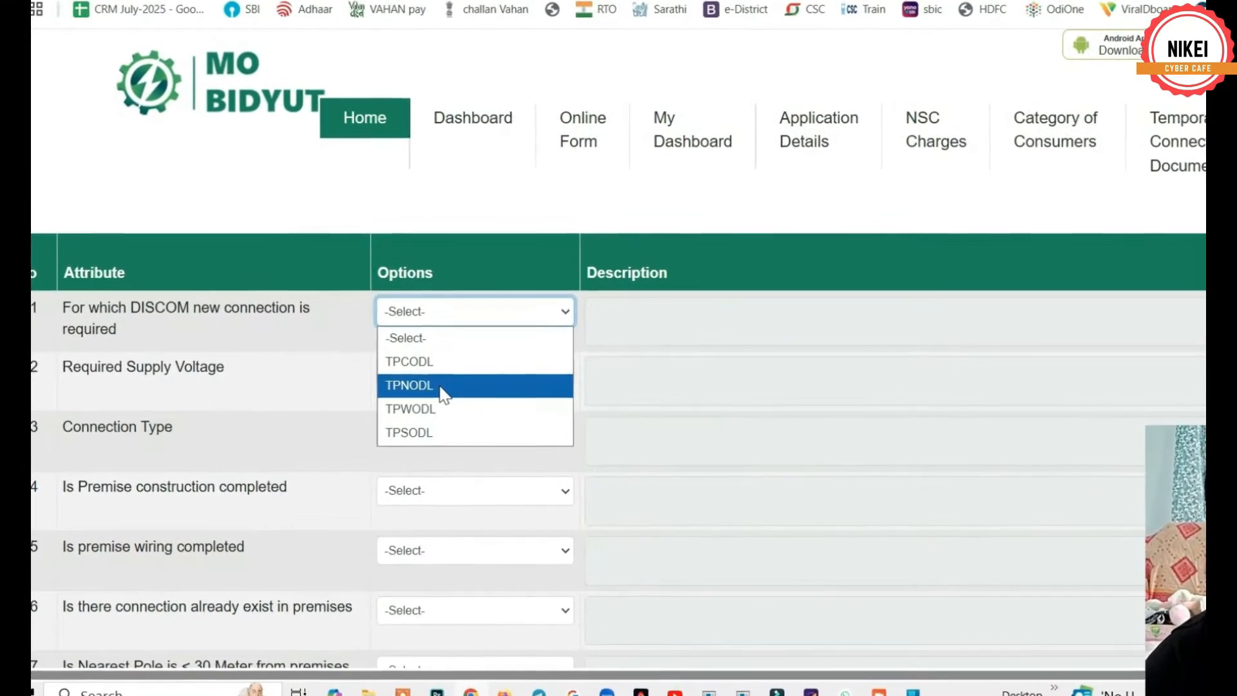
{"action": "left_click", "coordinate": [434, 388]}
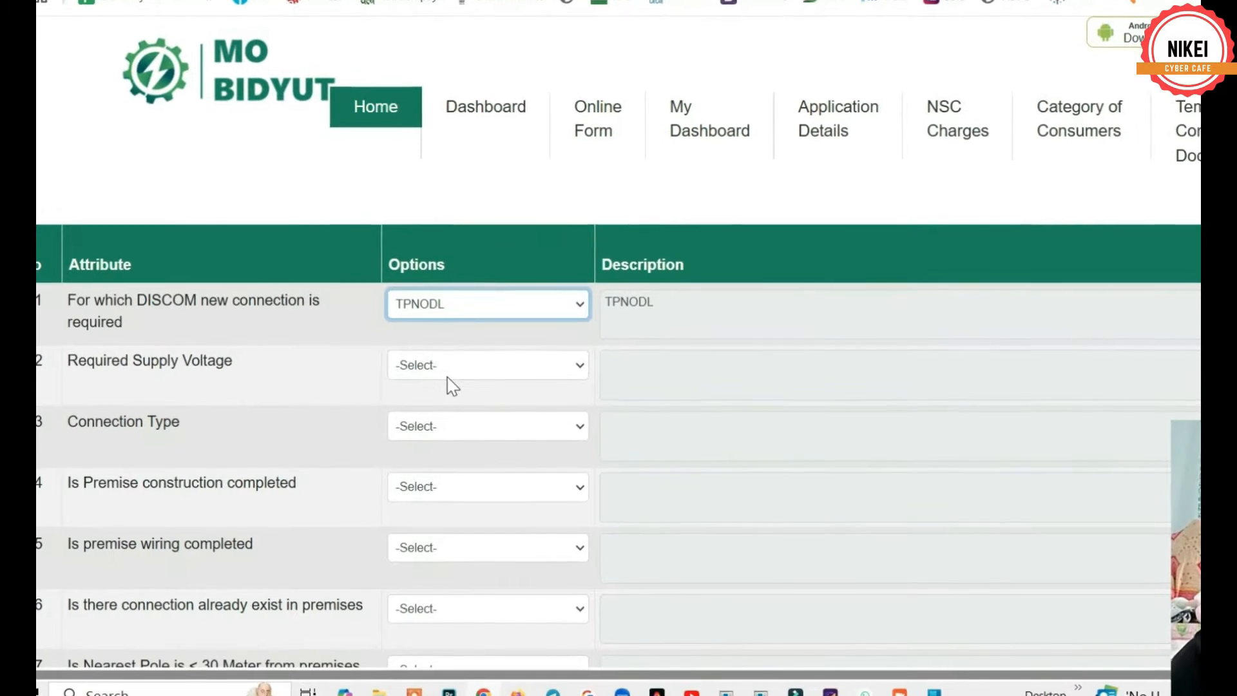
- Set supply voltage to LT 1 PH and connection type to Permanent
{"action": "left_click", "coordinate": [455, 366]}
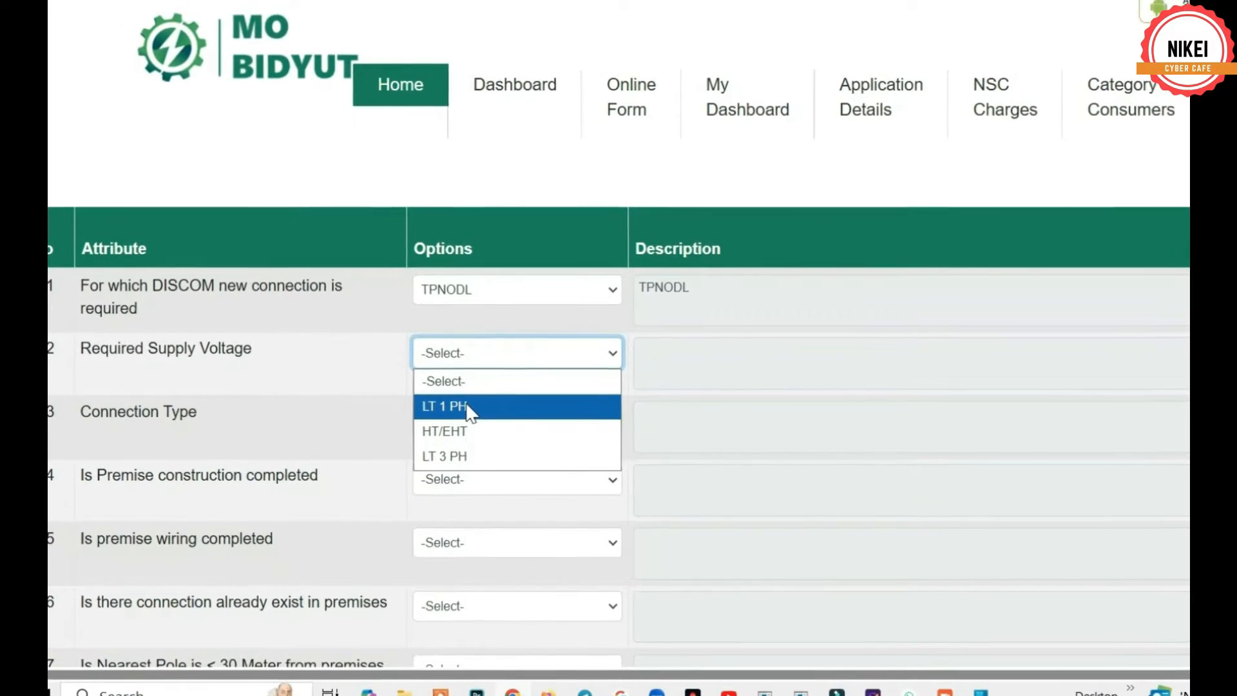
{"action": "left_click", "coordinate": [480, 404]}
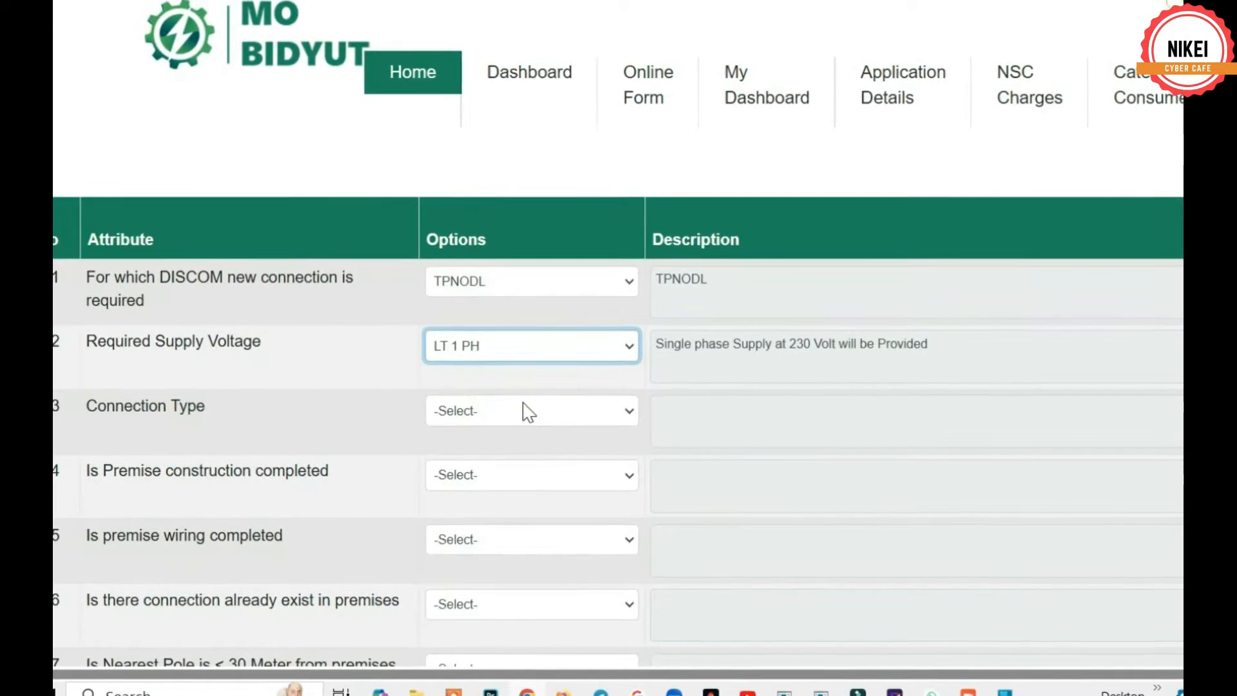
{"action": "scroll", "coordinate": [525, 360], "scroll_direction": "down", "scroll_amount": 5}
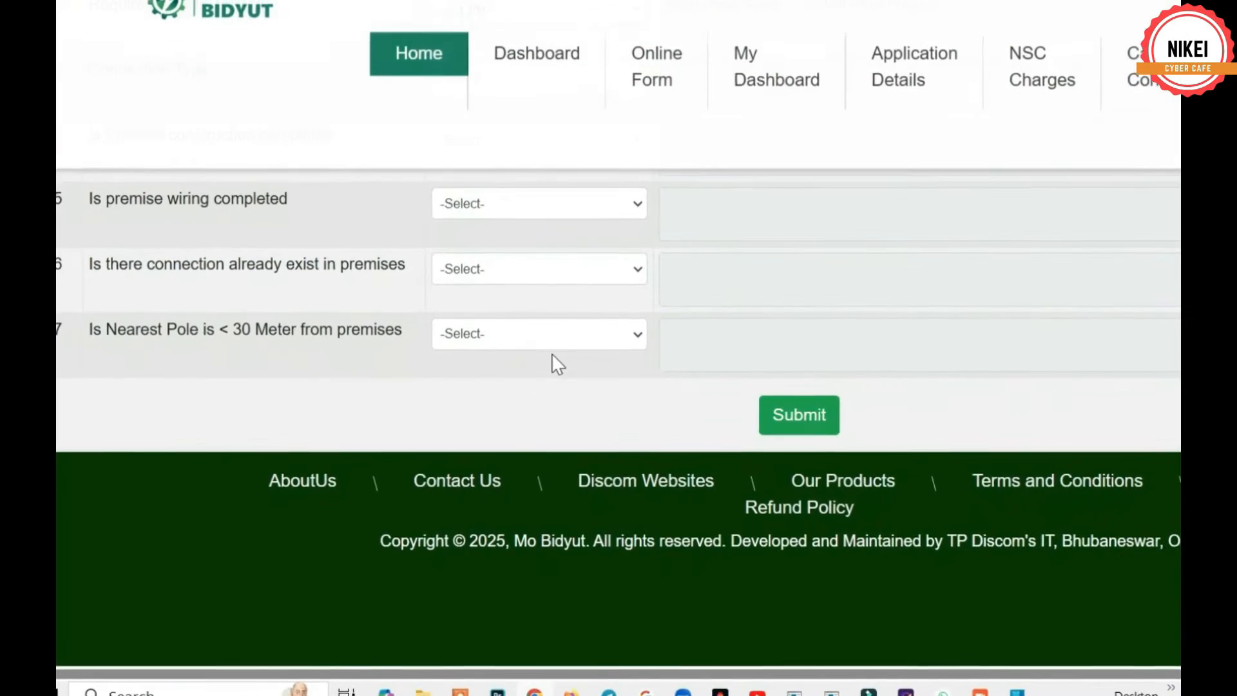
{"action": "scroll", "coordinate": [551, 353], "scroll_direction": "up", "scroll_amount": 5}
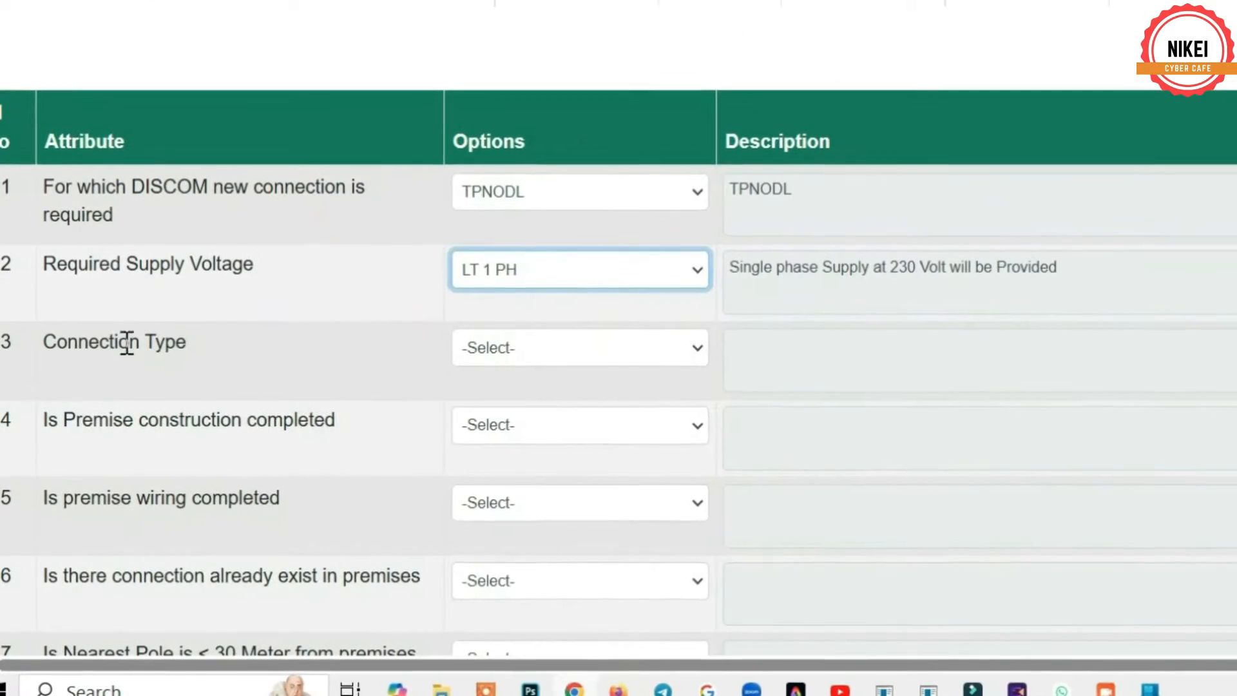
{"action": "left_click", "coordinate": [500, 359]}
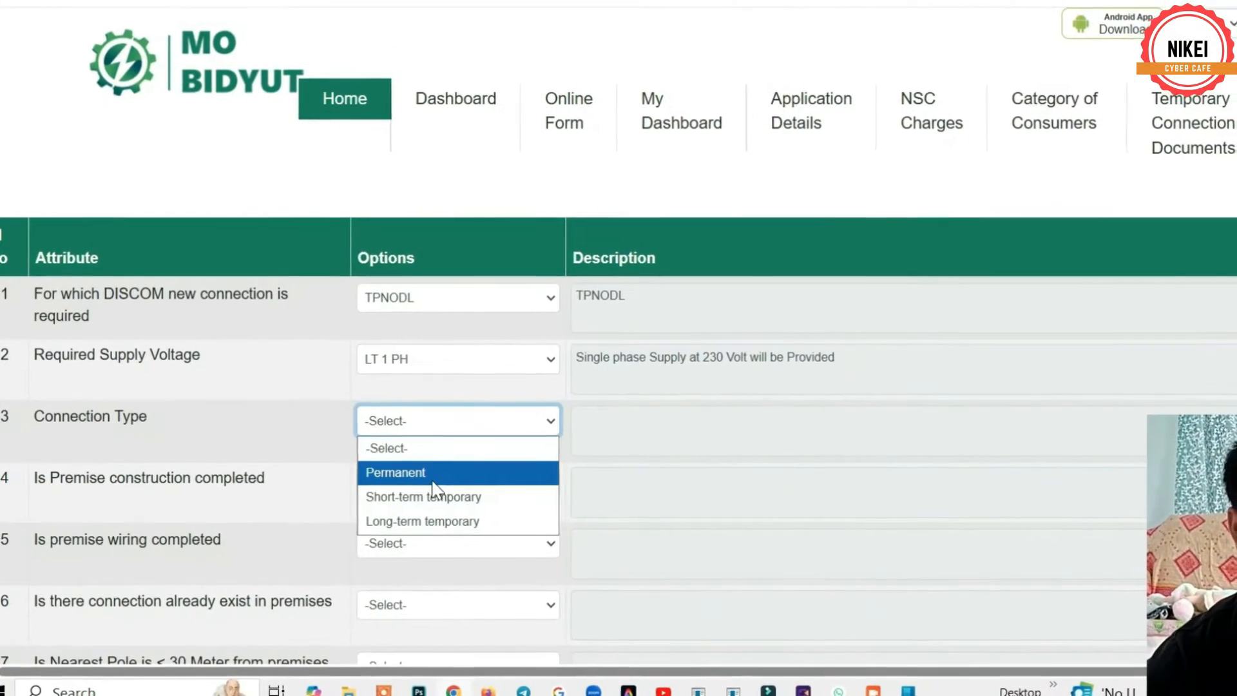
{"action": "left_click", "coordinate": [445, 469]}
{"action": "scroll", "coordinate": [586, 507], "scroll_direction": "down", "scroll_amount": 5}
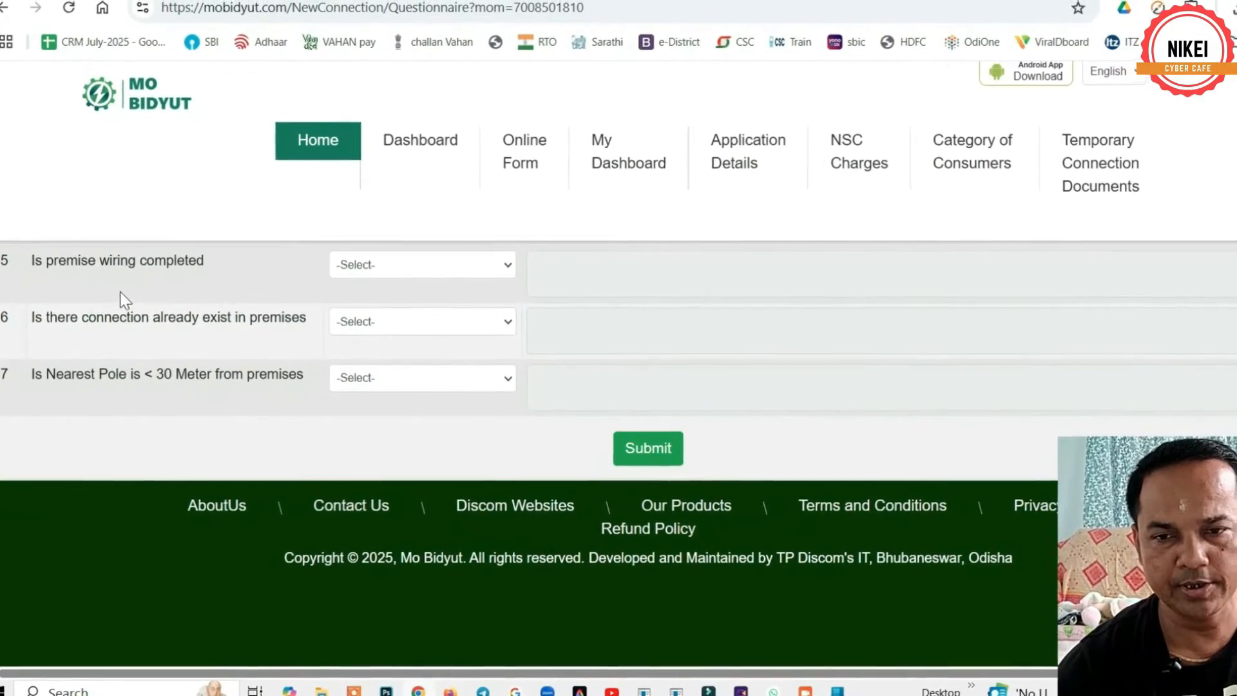
- Answer Yes to both premise wiring completed and premise construction completed
{"action": "left_click", "coordinate": [361, 272]}
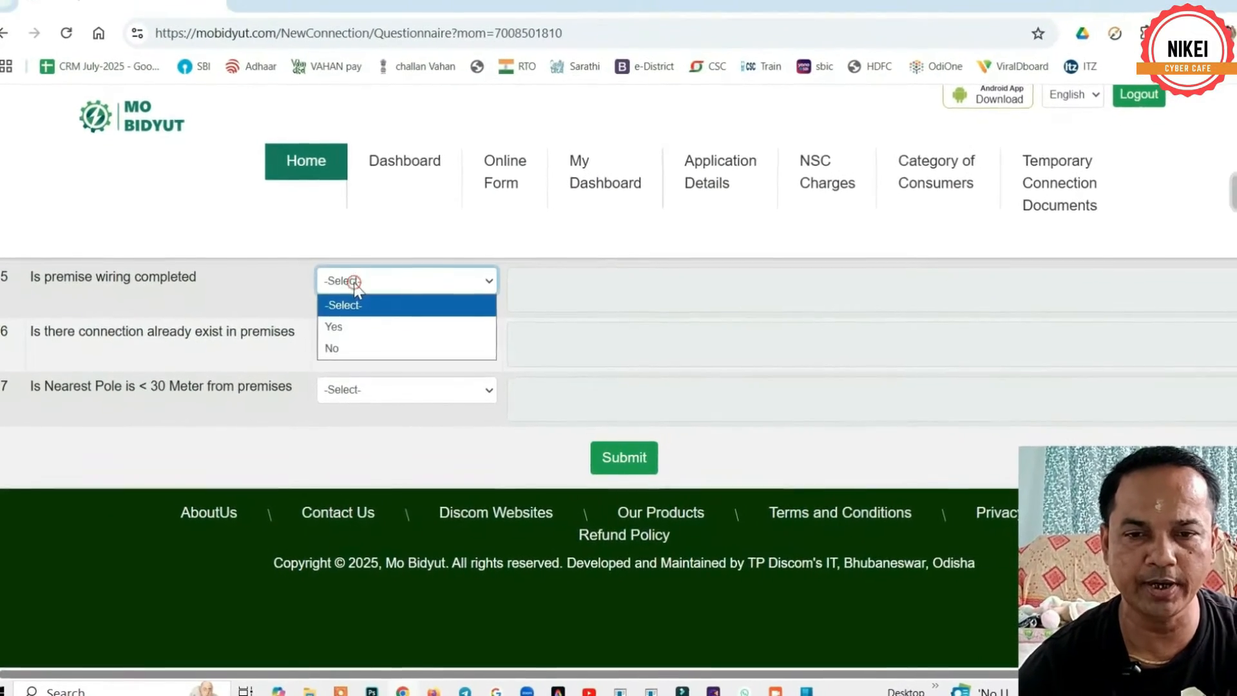
{"action": "left_click", "coordinate": [342, 321]}
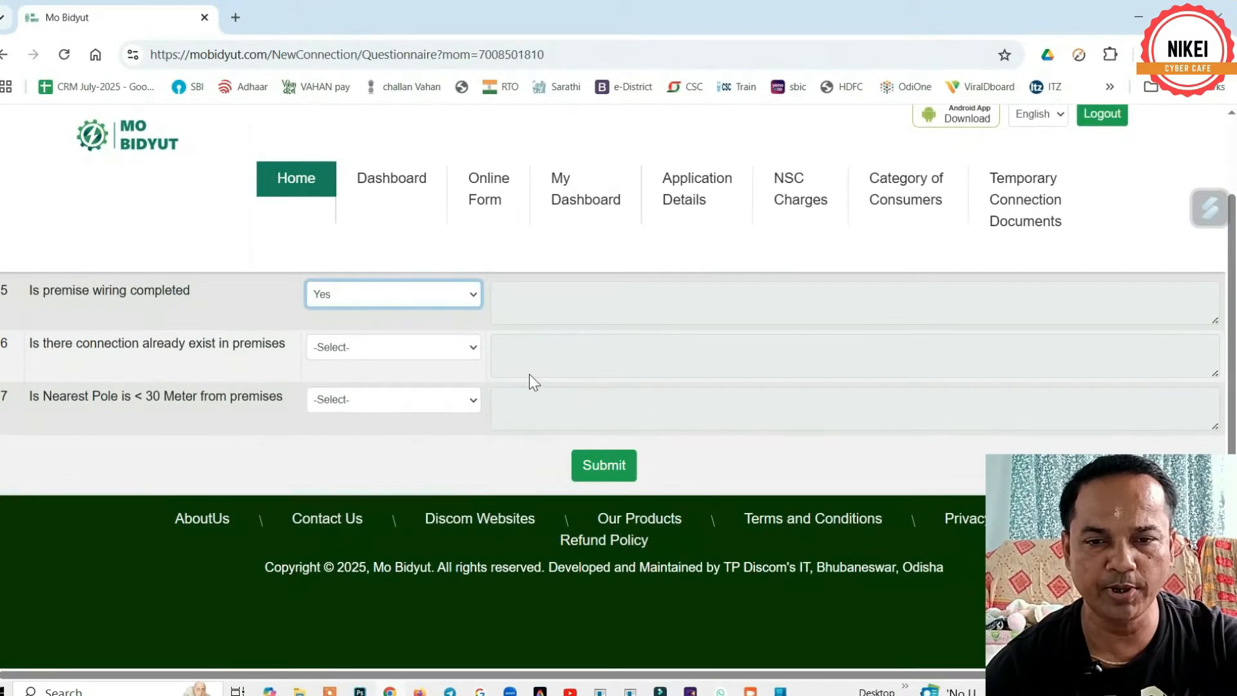
{"action": "scroll", "coordinate": [528, 374], "scroll_direction": "up", "scroll_amount": 4}
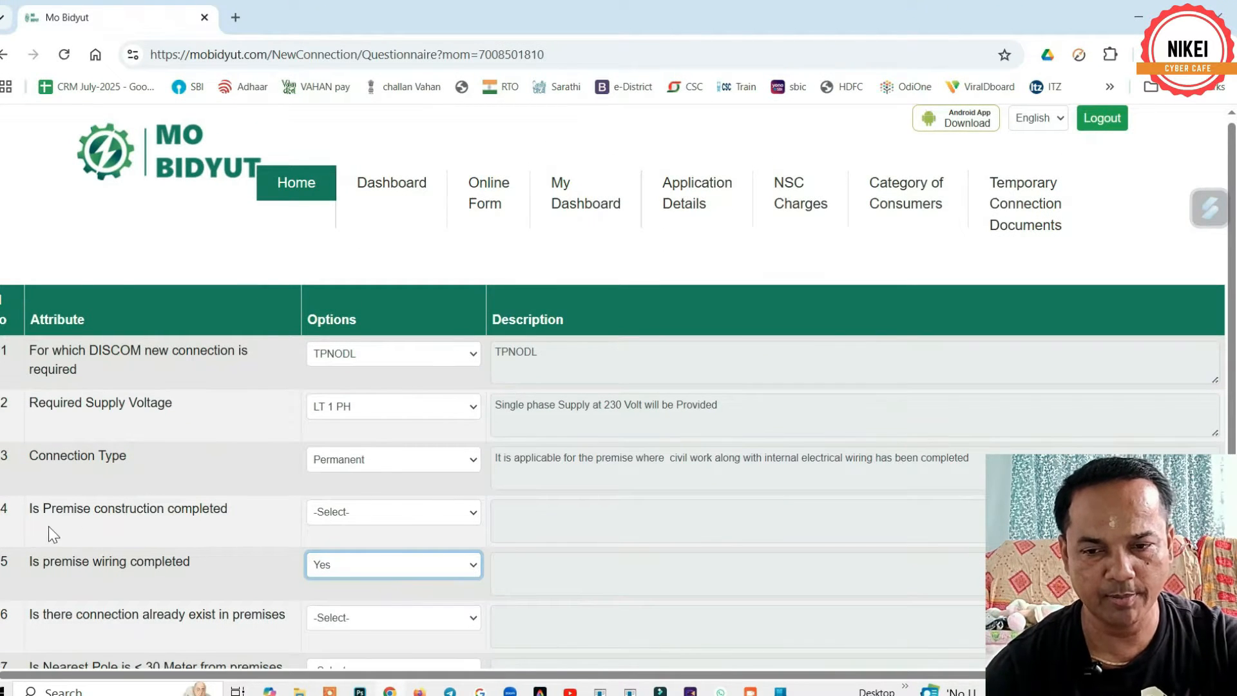
{"action": "left_click", "coordinate": [350, 511]}
{"action": "left_click", "coordinate": [345, 558]}
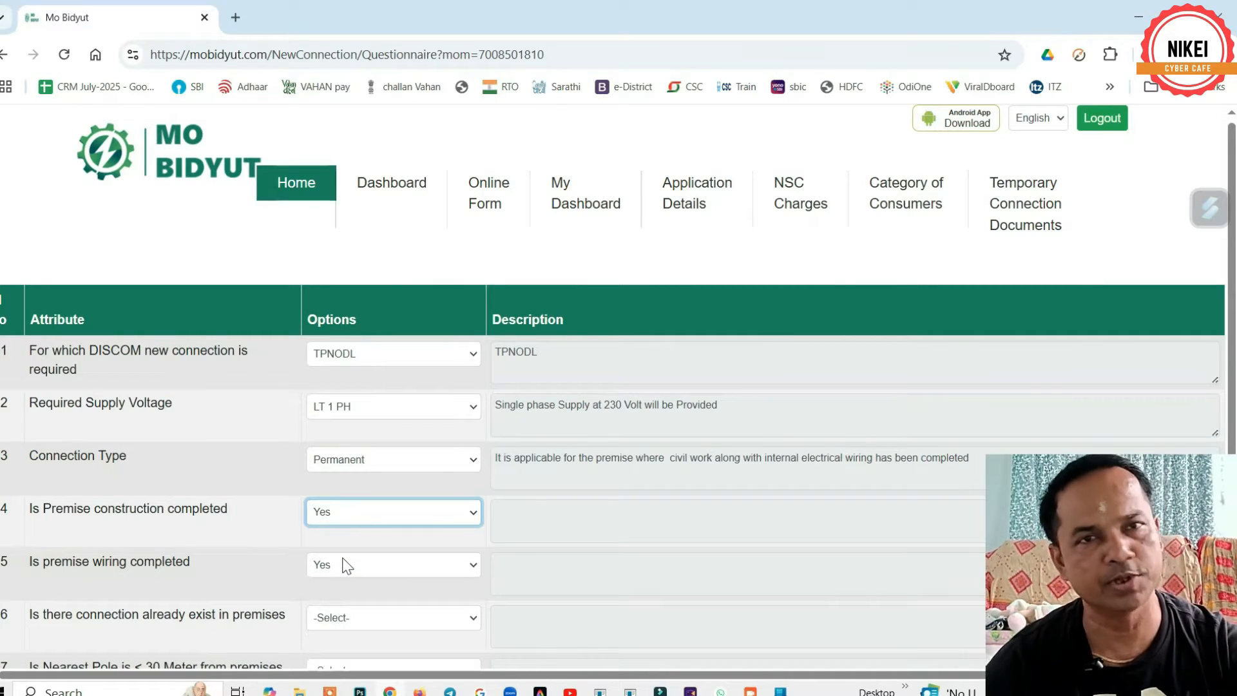
{"action": "scroll", "coordinate": [342, 554], "scroll_direction": "down", "scroll_amount": 4}
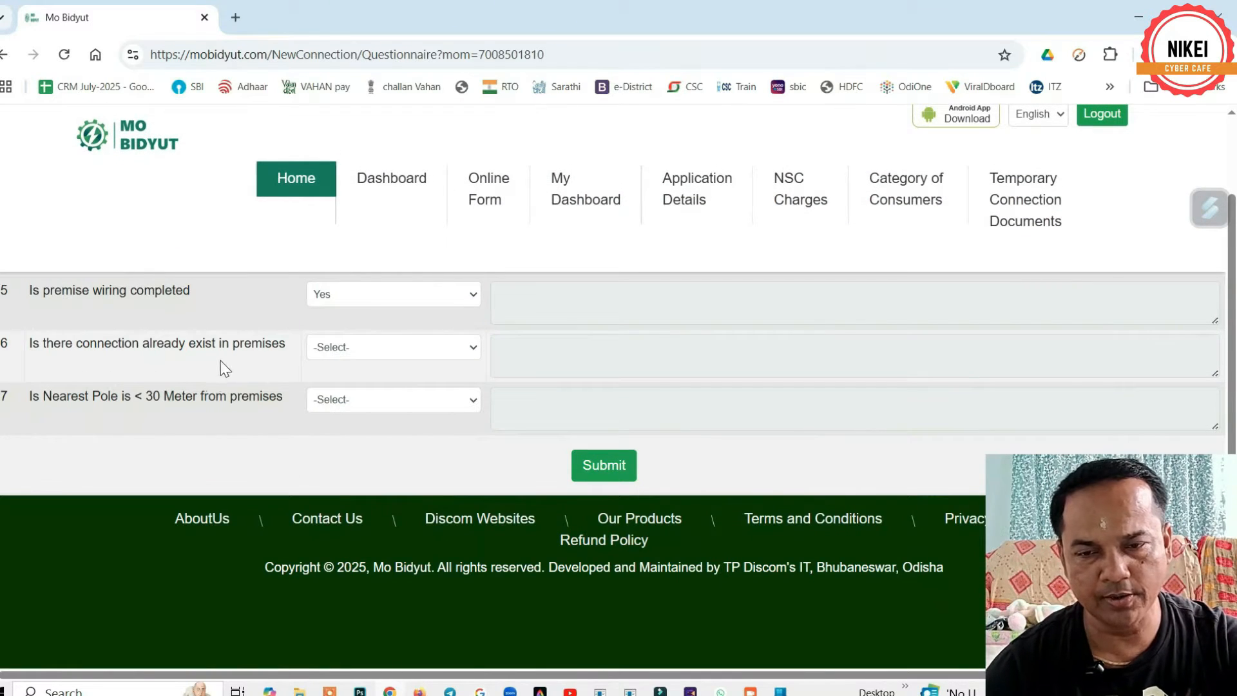
- Answer No to existing connection and Yes to pole within 30 m, then submit the questionnaire
{"action": "left_click", "coordinate": [400, 348]}
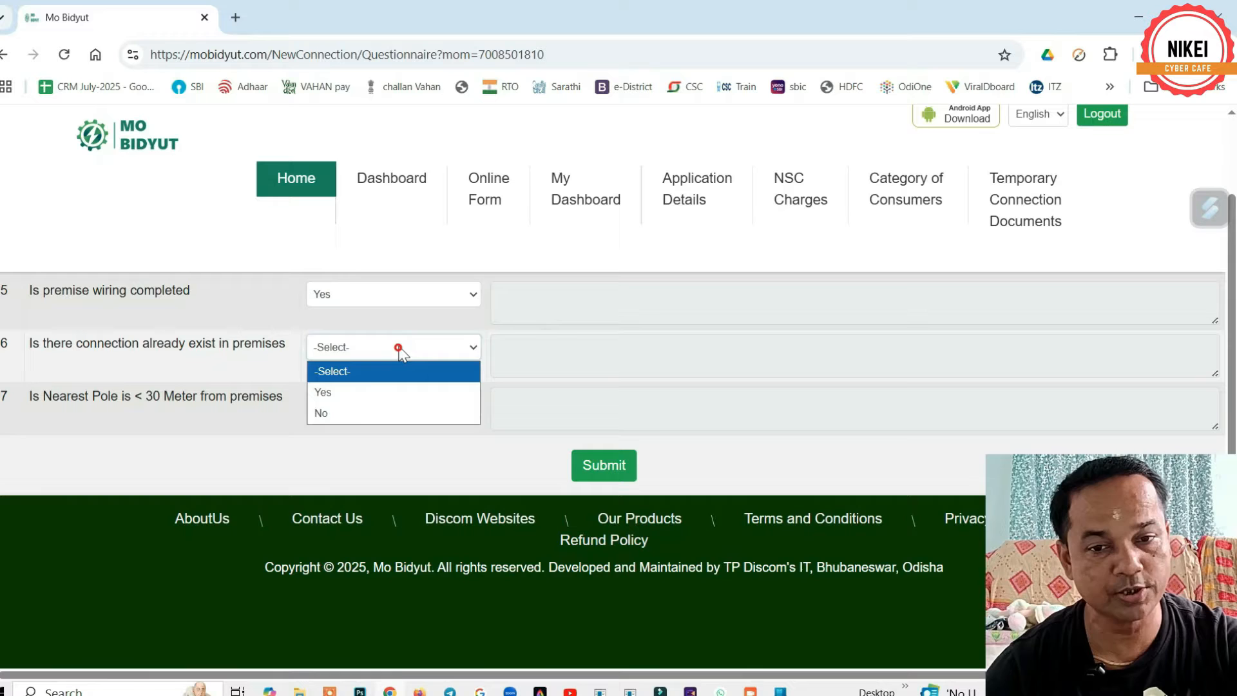
{"action": "left_click", "coordinate": [361, 416]}
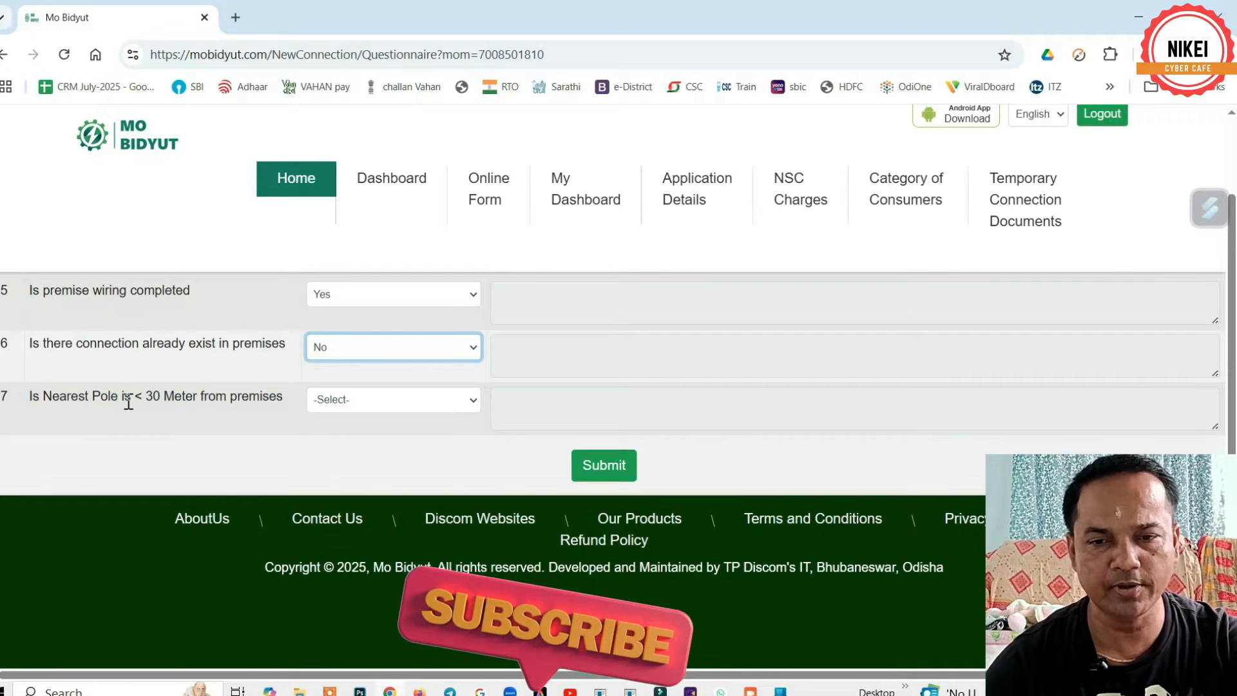
{"action": "left_click", "coordinate": [373, 399]}
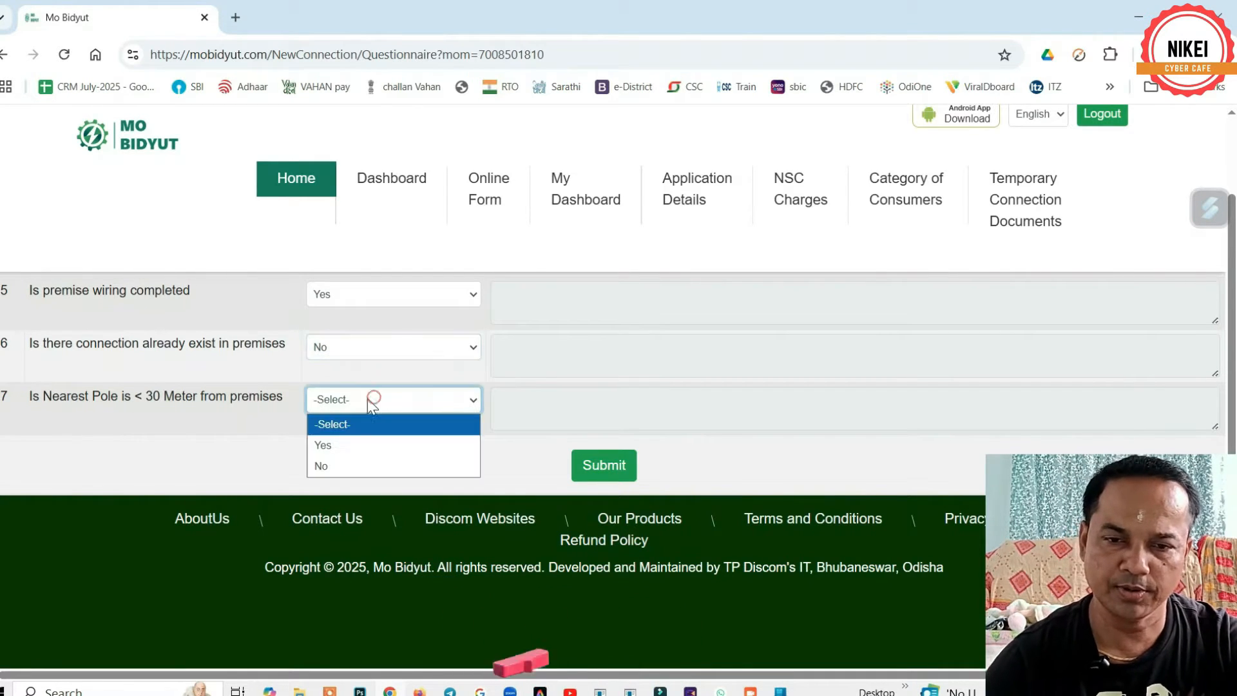
{"action": "left_click", "coordinate": [353, 445]}
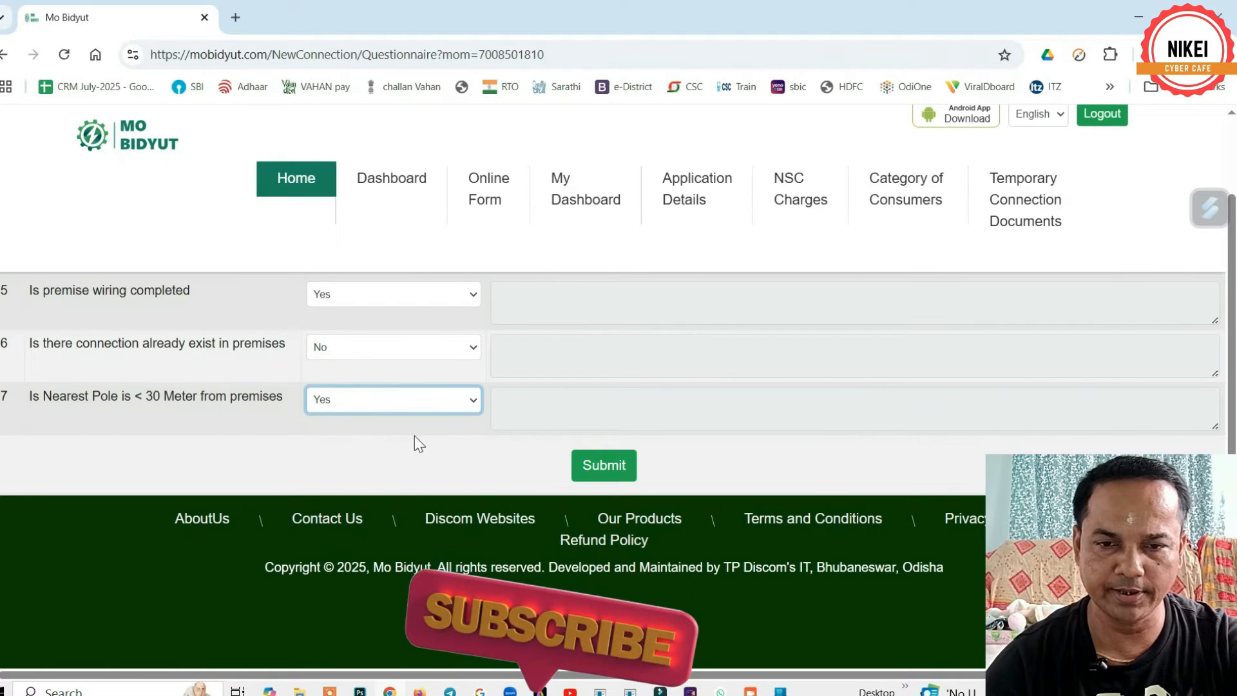
{"action": "left_click", "coordinate": [606, 467]}
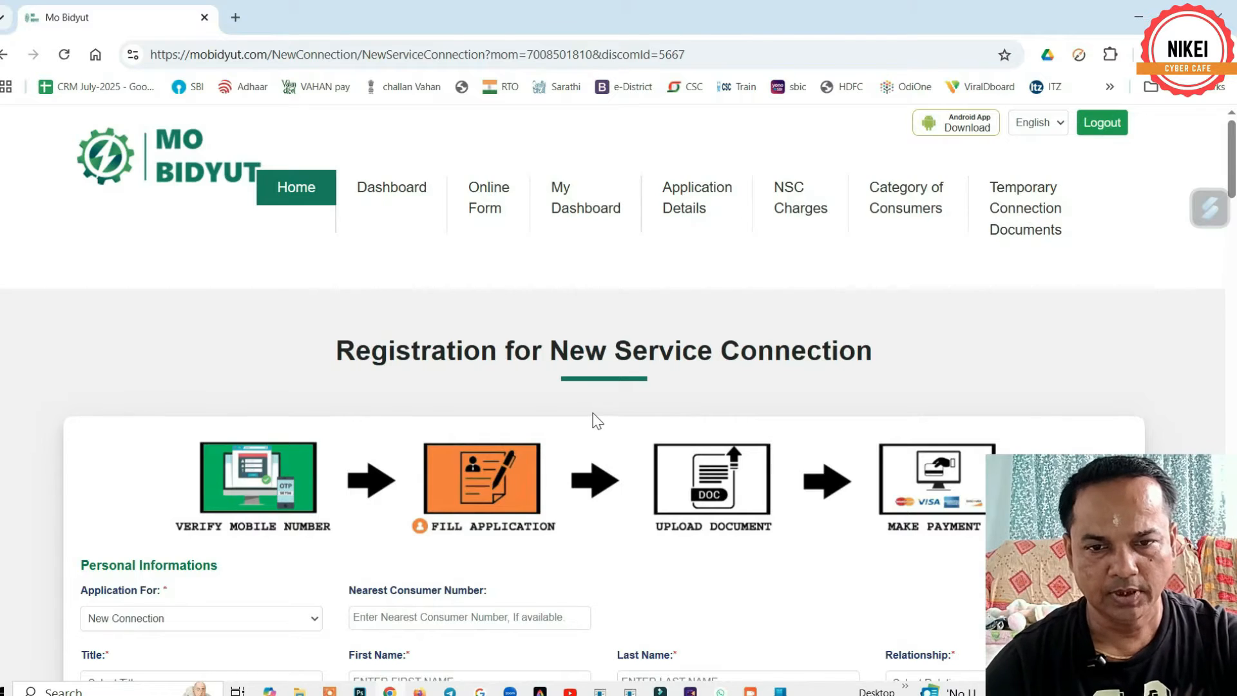
- Keep application type New Connection, set title Mr, and enter the applicant's first and last names
{"action": "scroll", "coordinate": [591, 420], "scroll_direction": "down", "scroll_amount": 4}
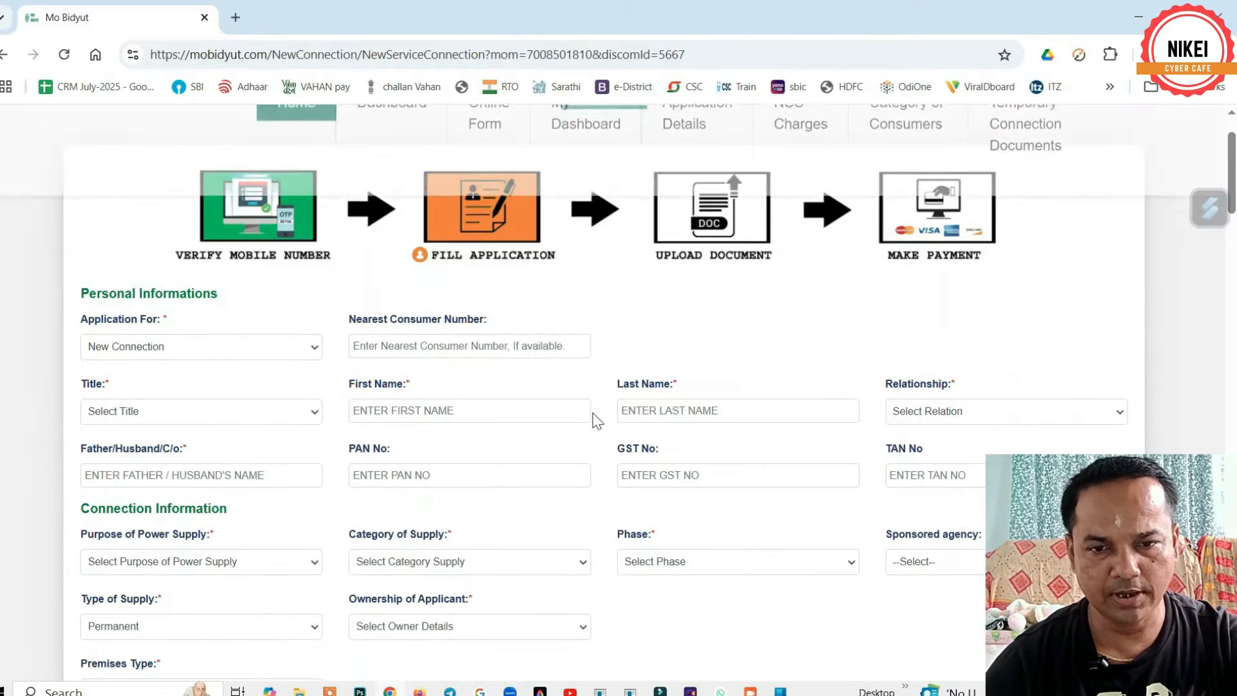
{"action": "left_click", "coordinate": [131, 354]}
{"action": "left_click", "coordinate": [130, 351]}
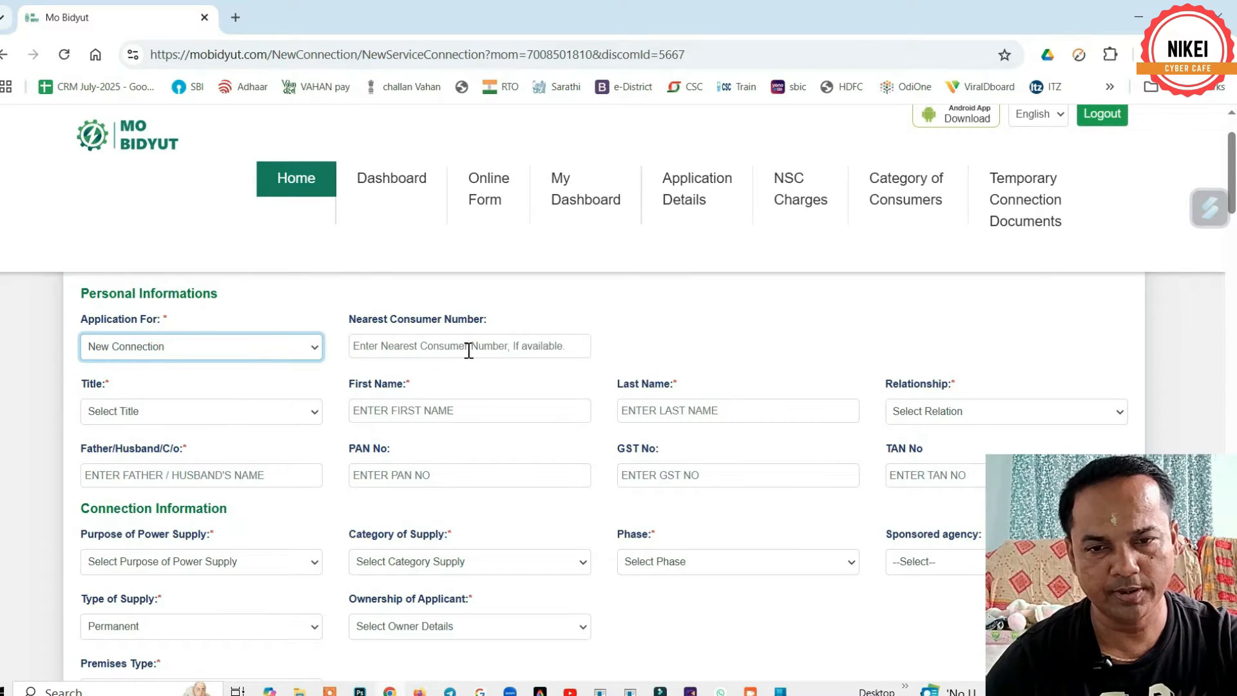
{"action": "left_click", "coordinate": [129, 415]}
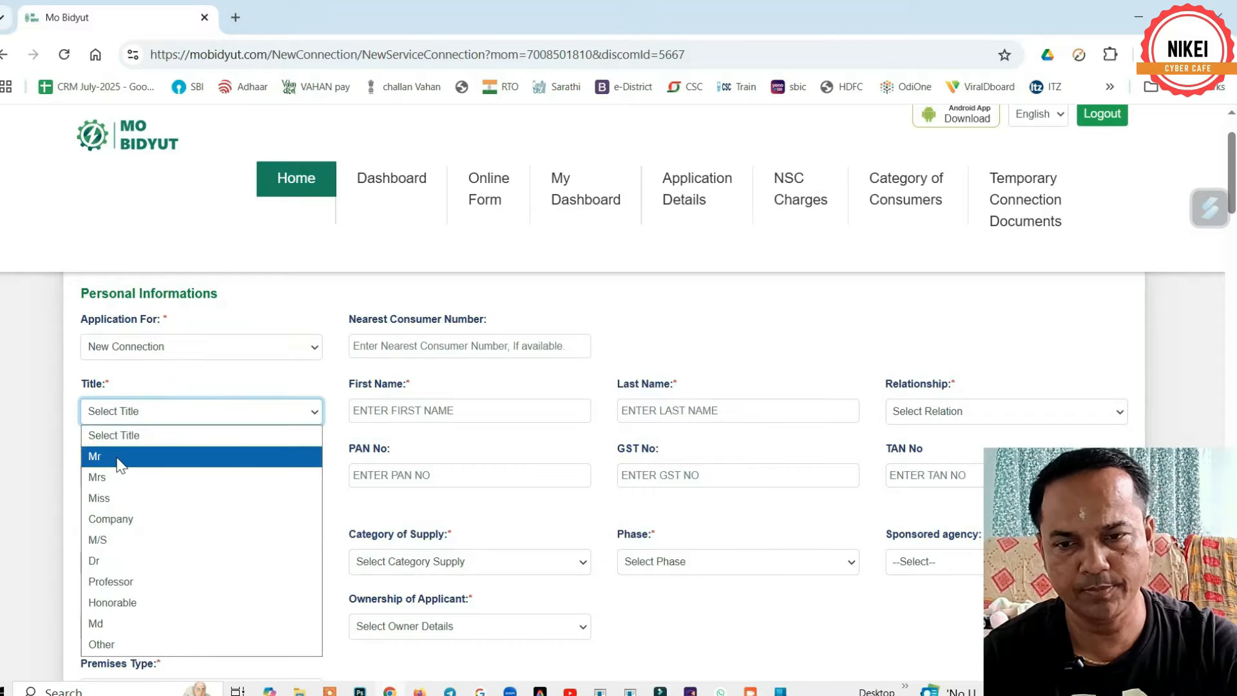
{"action": "left_click", "coordinate": [120, 459]}
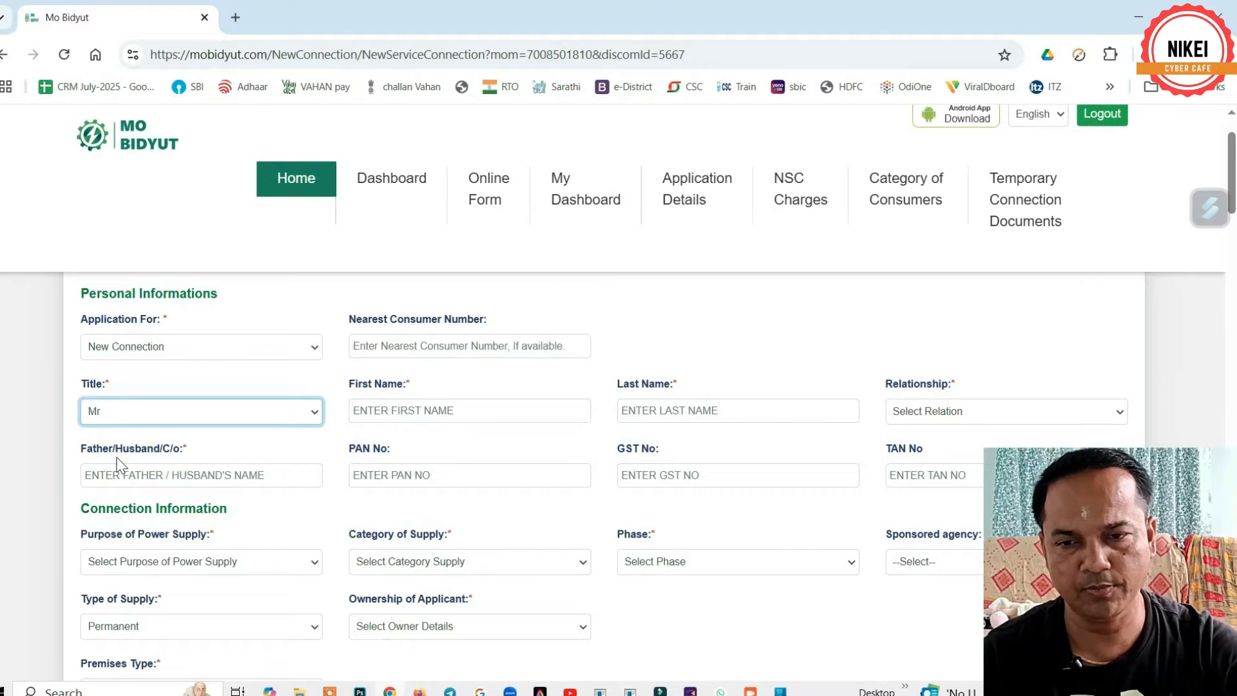
{"action": "left_click", "coordinate": [396, 414]}
{"action": "left_click", "coordinate": [651, 411]}
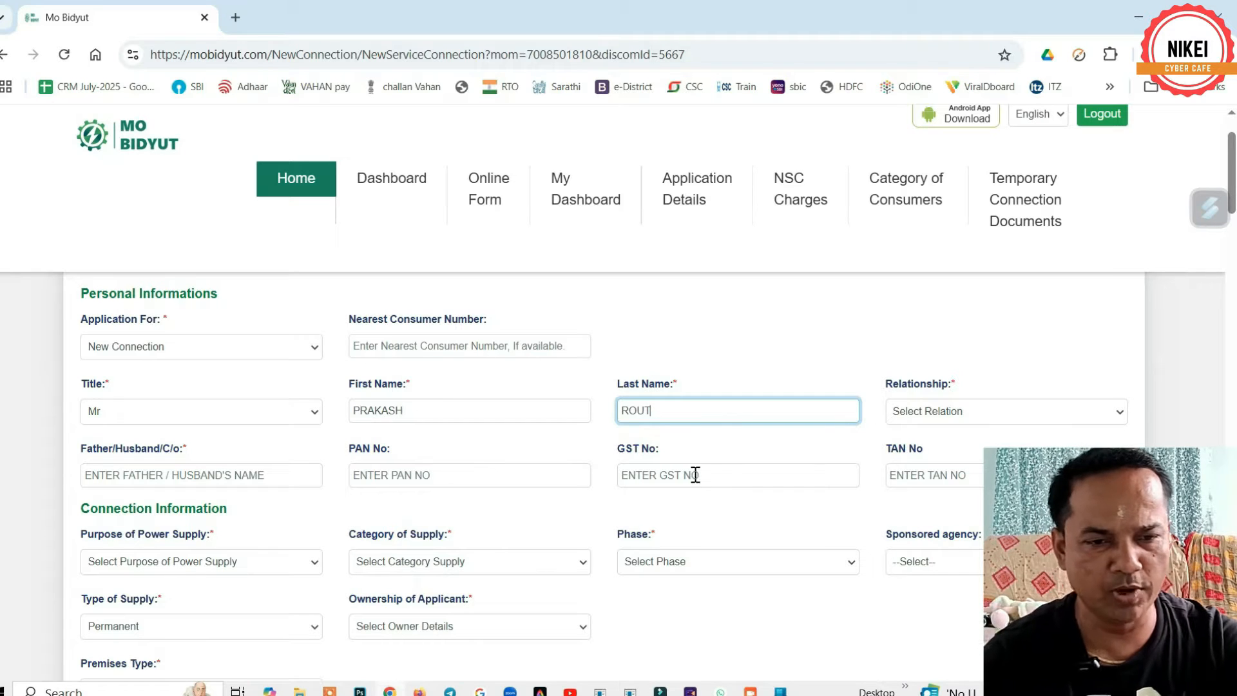
- Set the relationship to Son of and enter the father's name
{"action": "left_click", "coordinate": [939, 412]}
{"action": "left_click", "coordinate": [928, 456]}
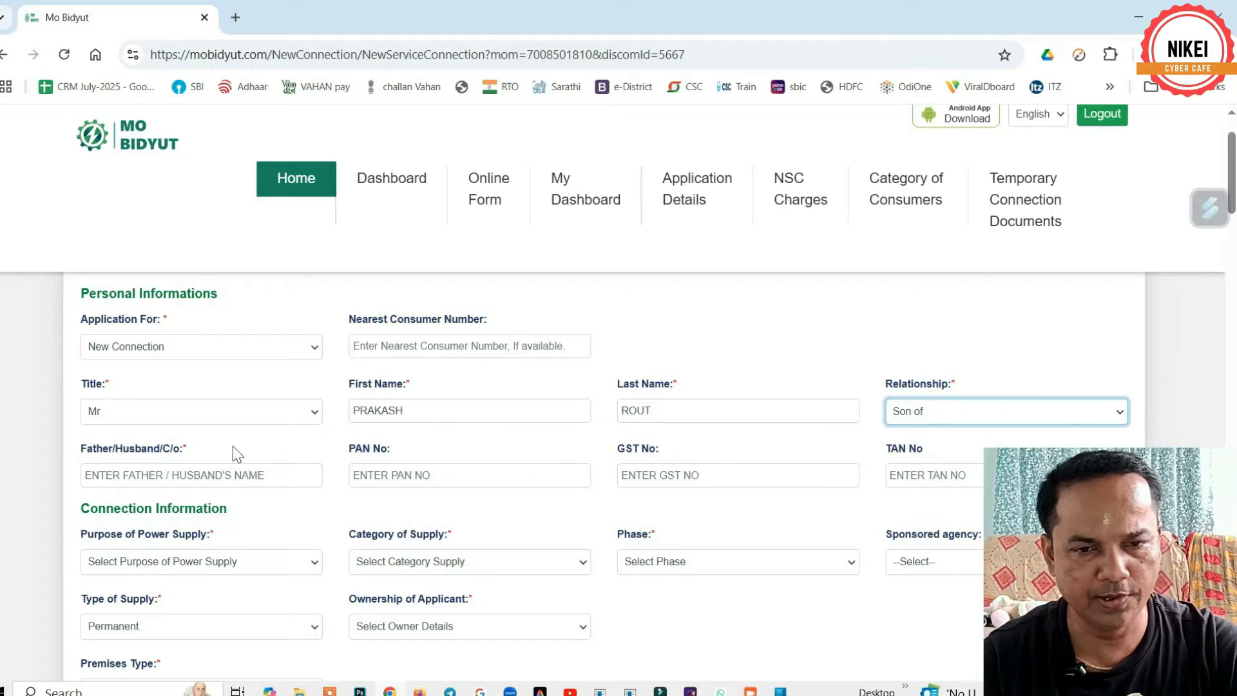
{"action": "left_click", "coordinate": [141, 475]}
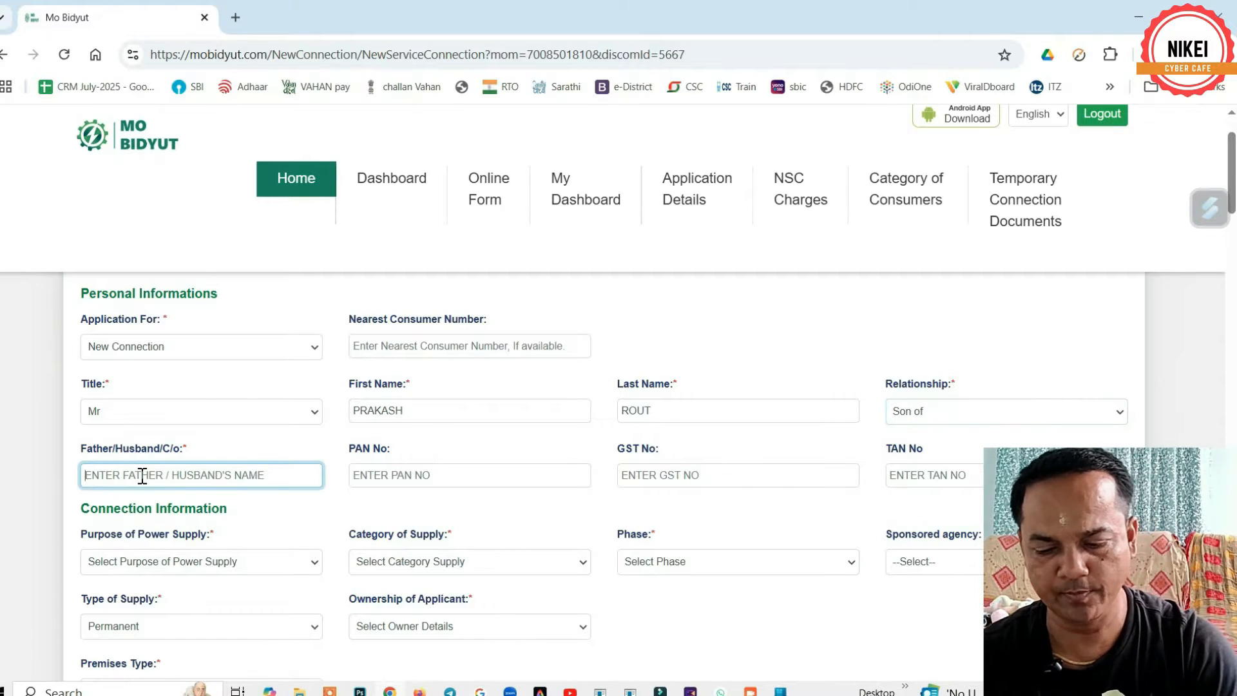
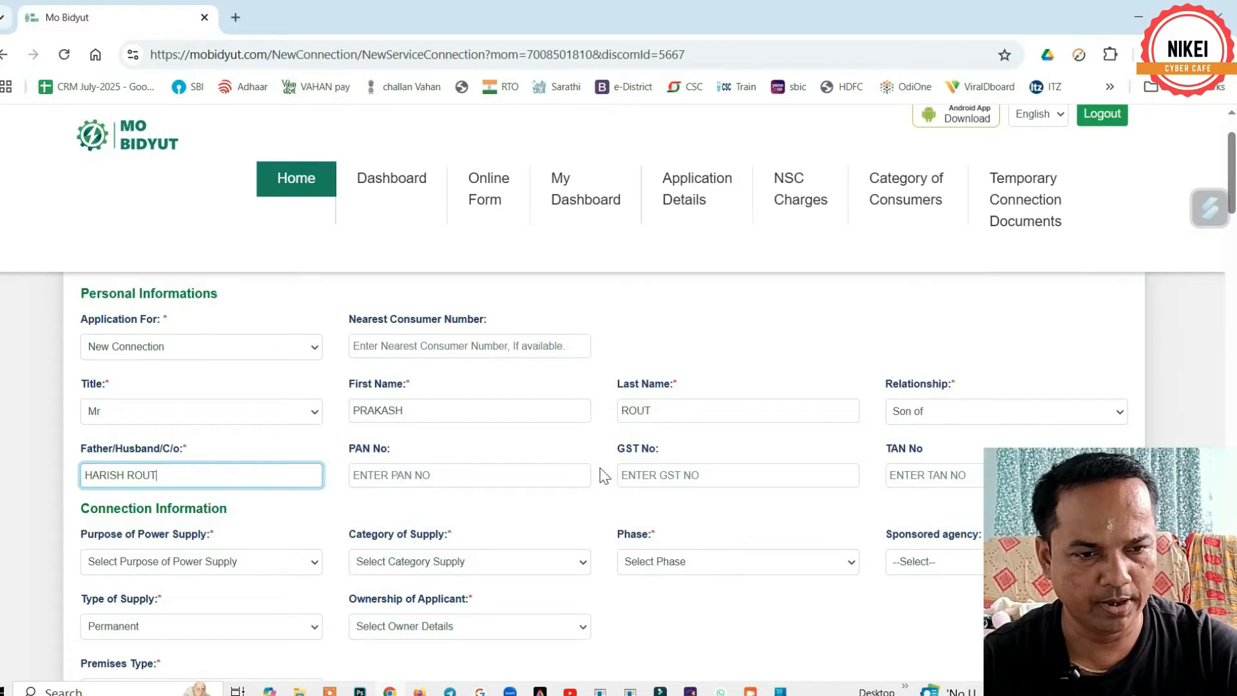
{"action": "scroll", "coordinate": [600, 468], "scroll_direction": "down", "scroll_amount": 1}
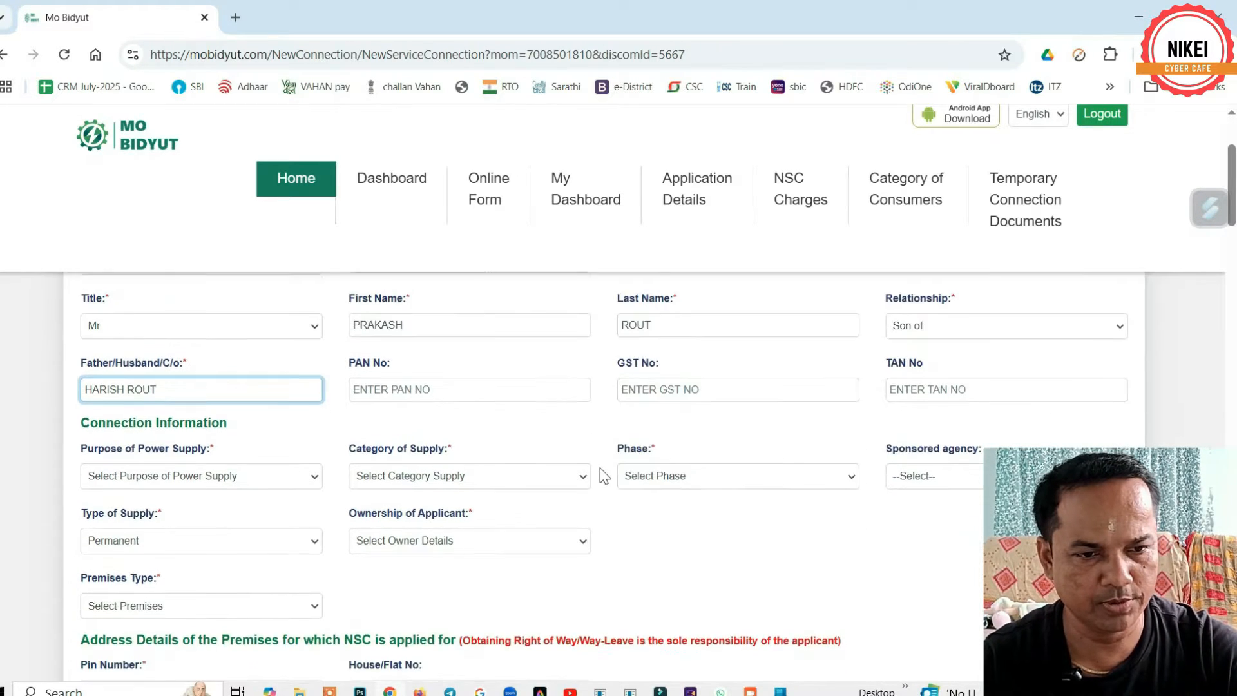
- Set supply purpose Residential with category Domestic Single Phase, after briefly trying Commercial/General Purpose
{"action": "left_click", "coordinate": [148, 475]}
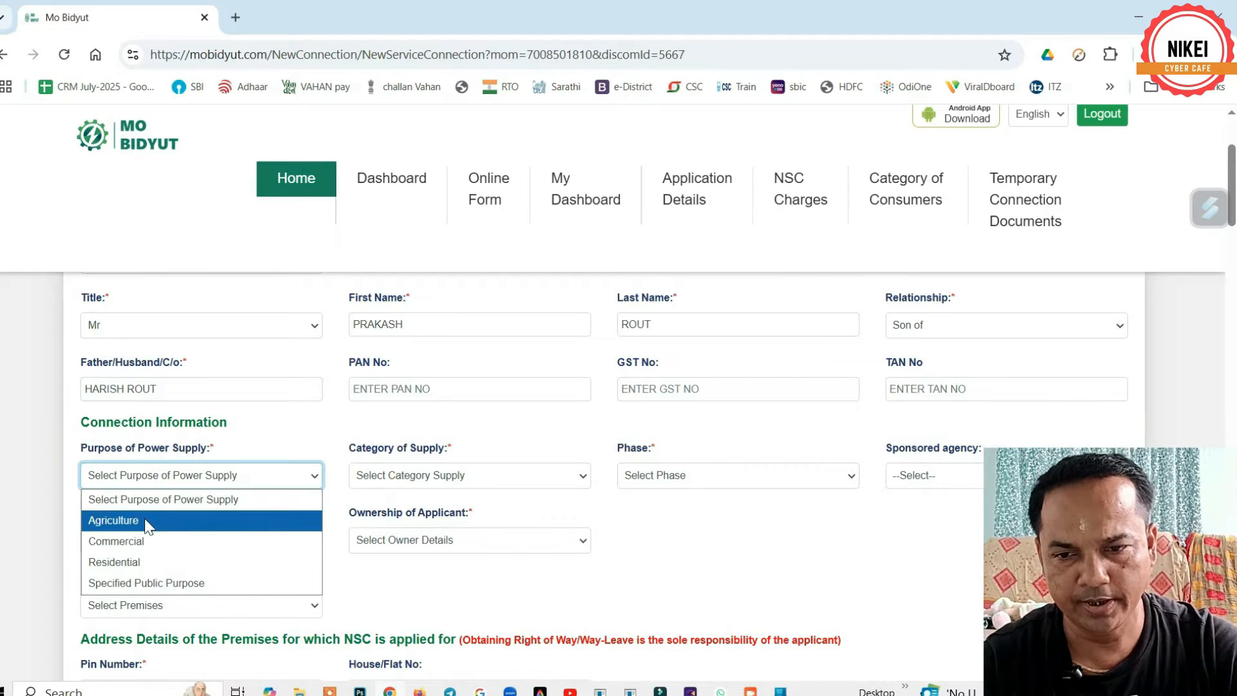
{"action": "left_click", "coordinate": [143, 562]}
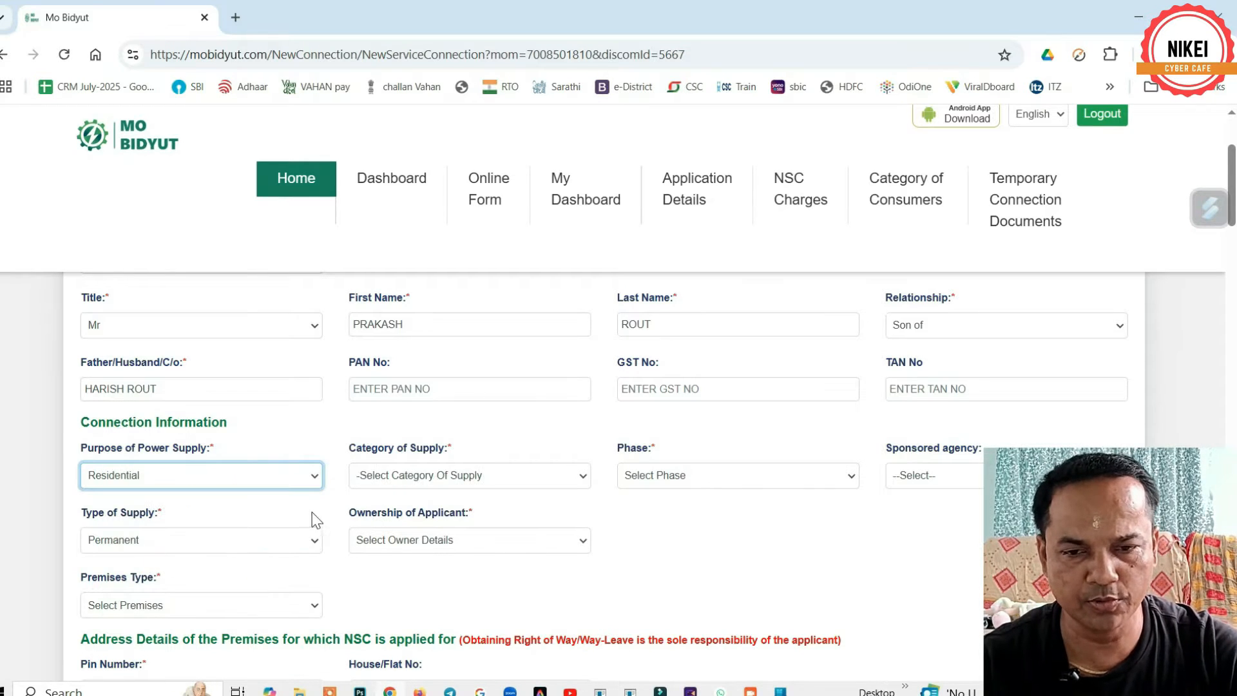
{"action": "left_click", "coordinate": [439, 480]}
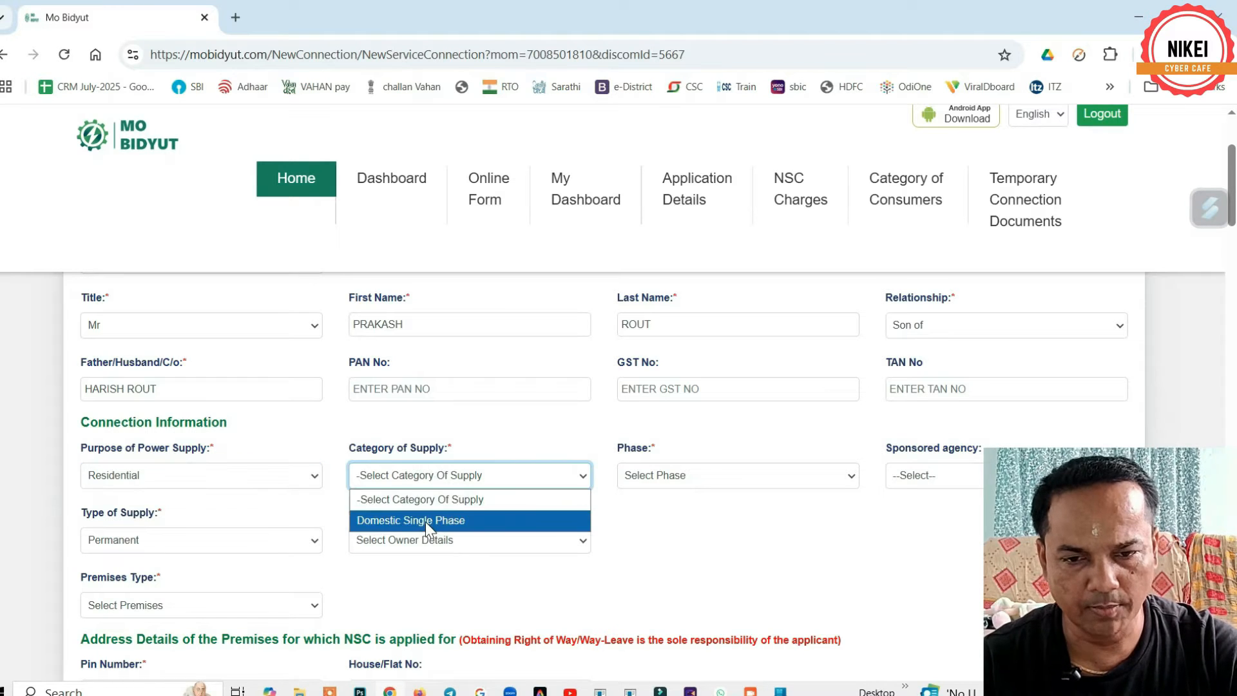
{"action": "left_click", "coordinate": [425, 521]}
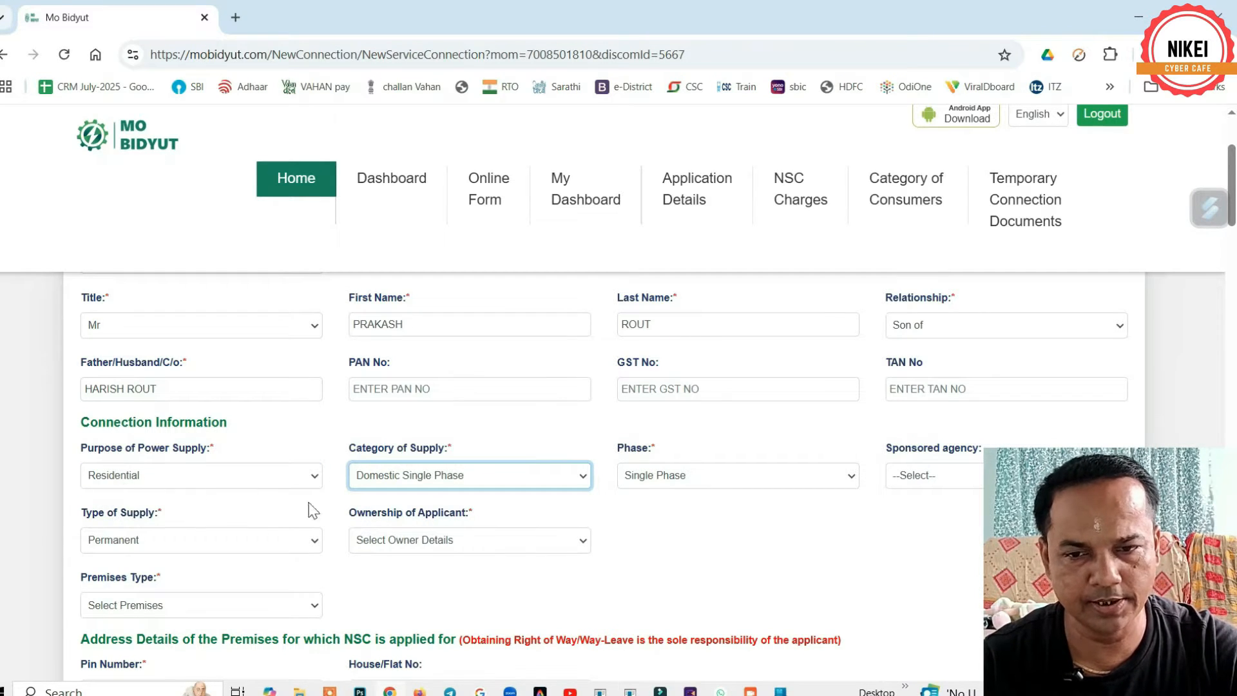
{"action": "left_click", "coordinate": [150, 475]}
{"action": "left_click", "coordinate": [142, 546]}
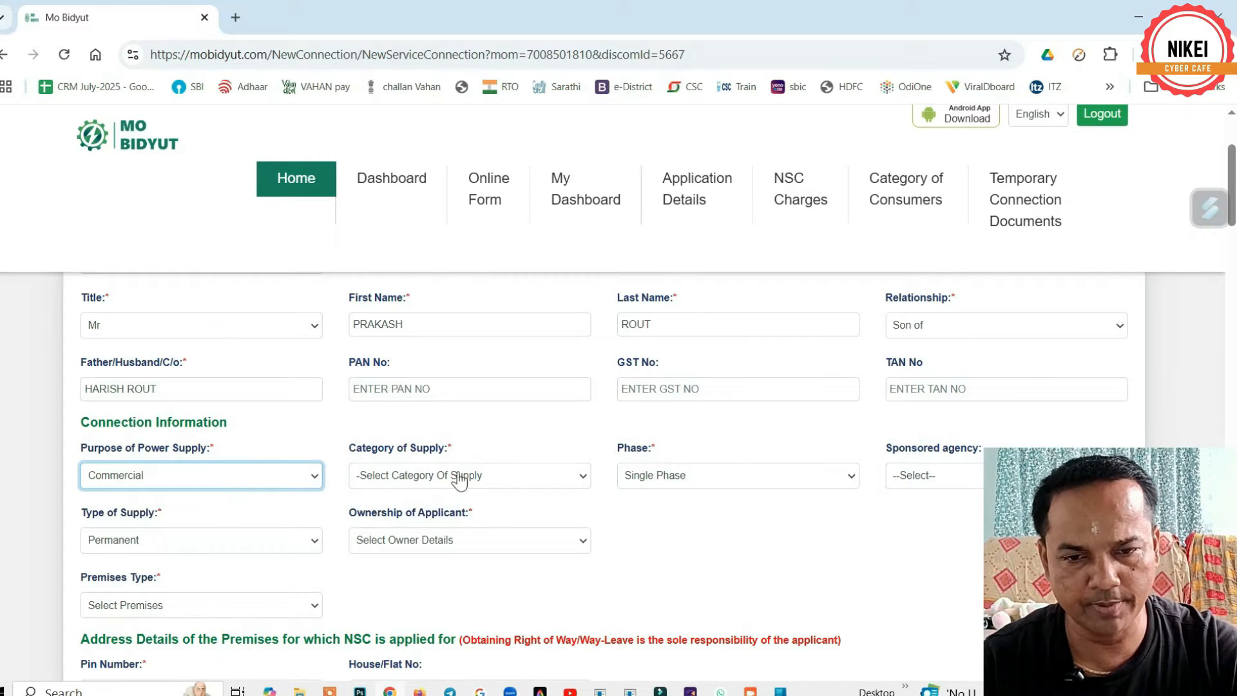
{"action": "left_click", "coordinate": [456, 477]}
{"action": "left_click", "coordinate": [416, 520]}
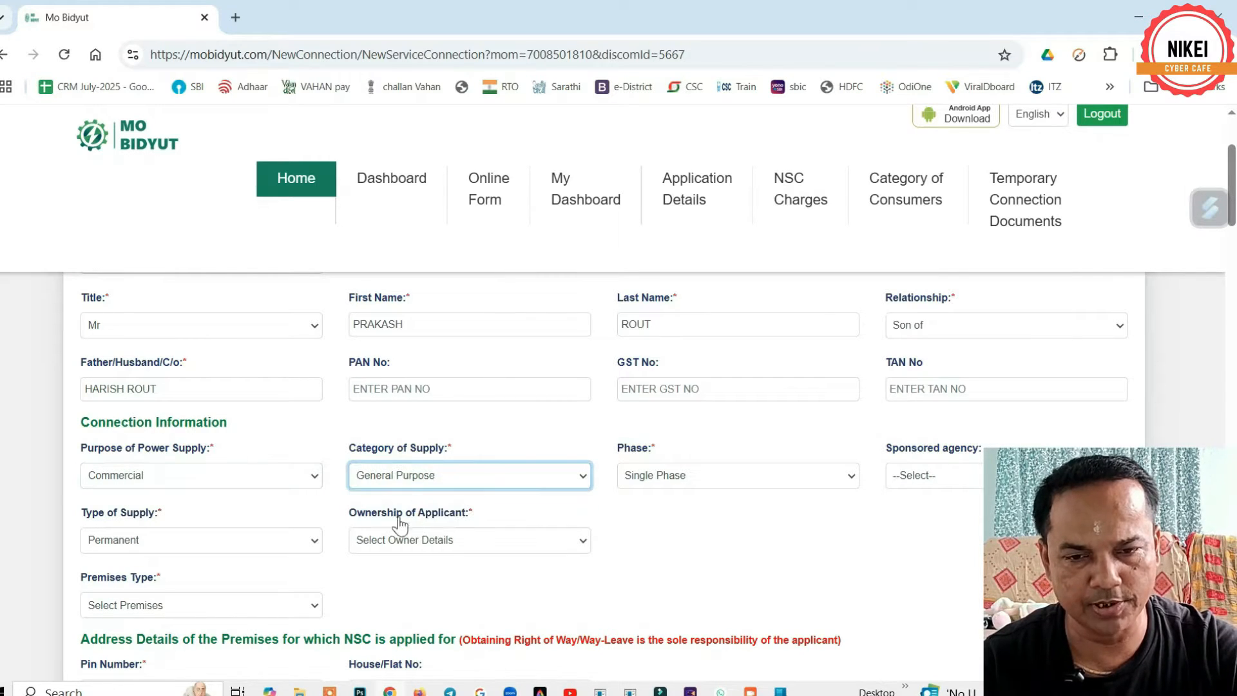
{"action": "left_click", "coordinate": [142, 477]}
{"action": "left_click", "coordinate": [125, 567]}
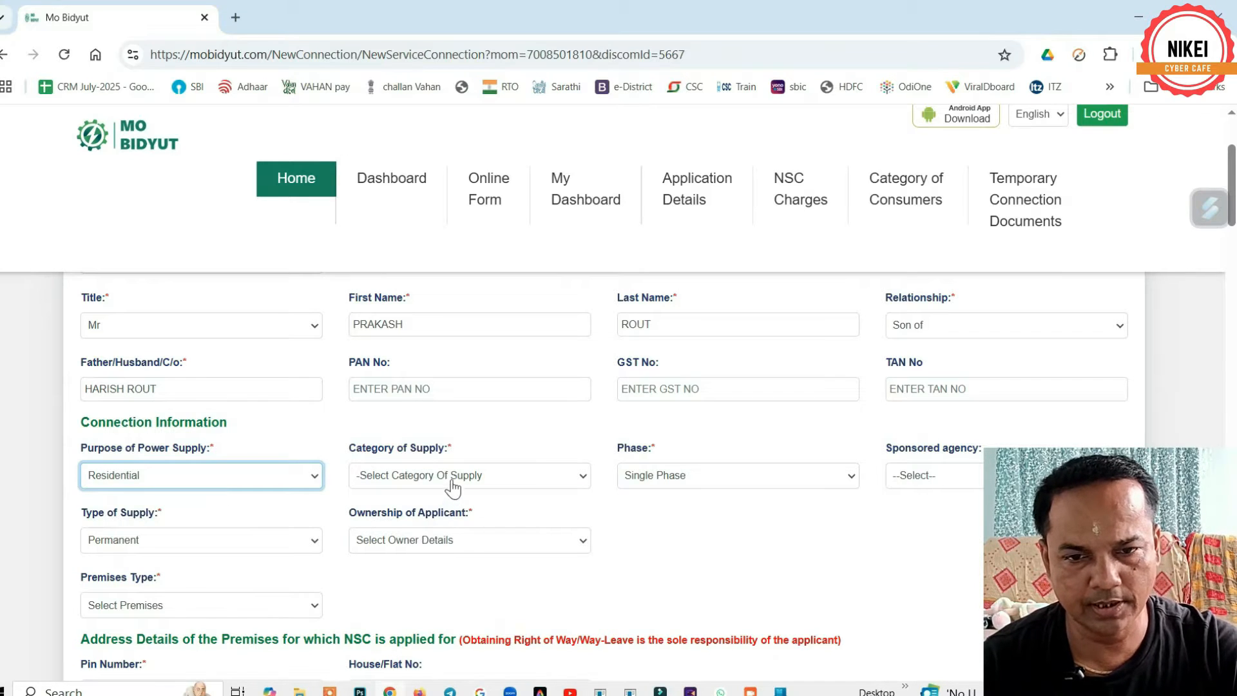
{"action": "left_click", "coordinate": [451, 477]}
{"action": "left_click", "coordinate": [422, 524]}
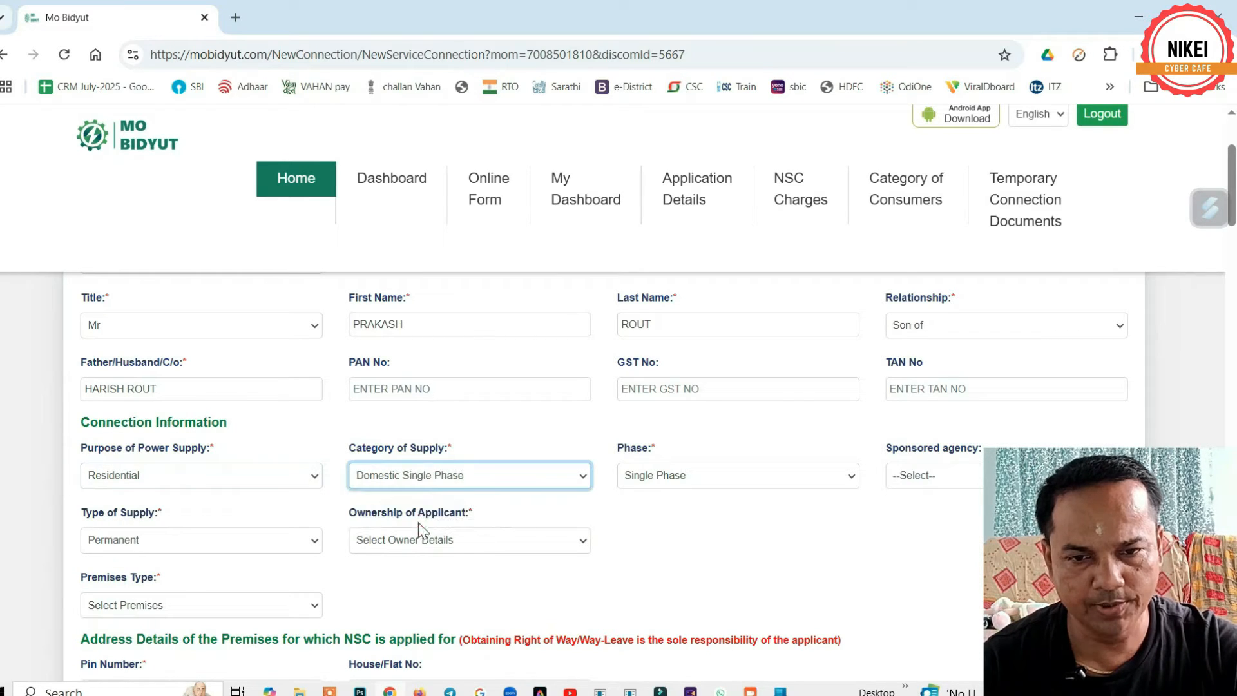
- Set phase to Single Phase, sponsored agency to Self, and keep Permanent as supply type
{"action": "left_click", "coordinate": [672, 483]}
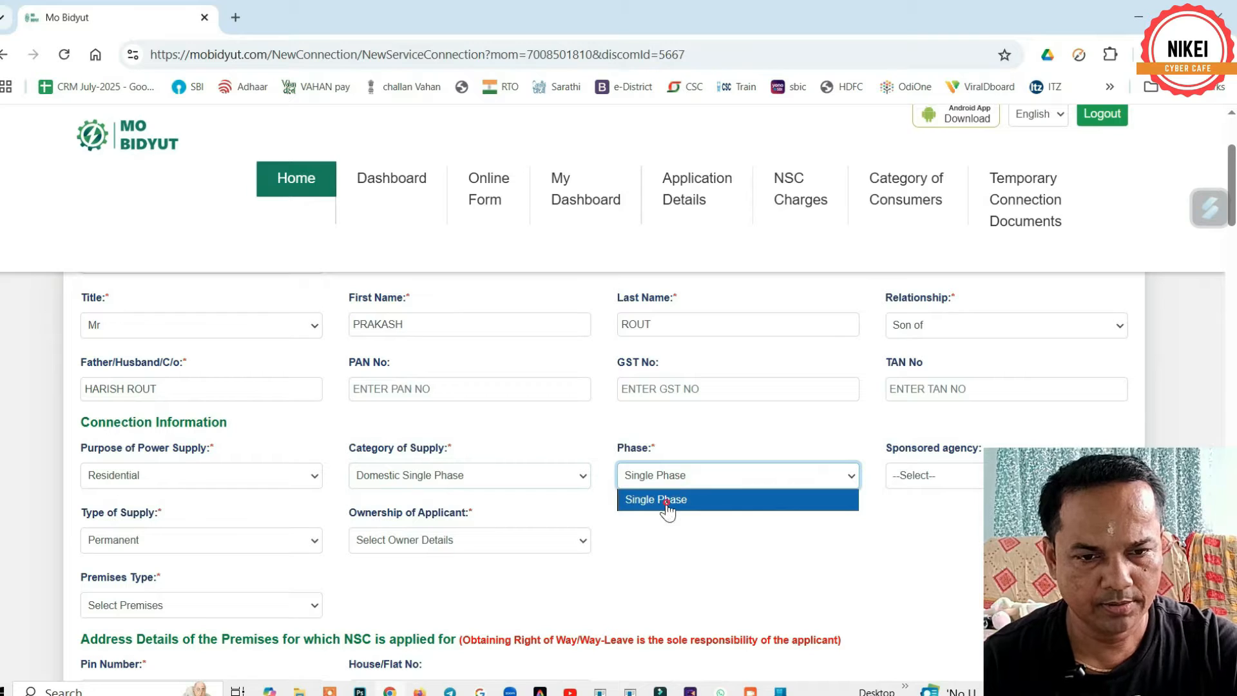
{"action": "left_click", "coordinate": [664, 500]}
{"action": "left_click", "coordinate": [935, 482]}
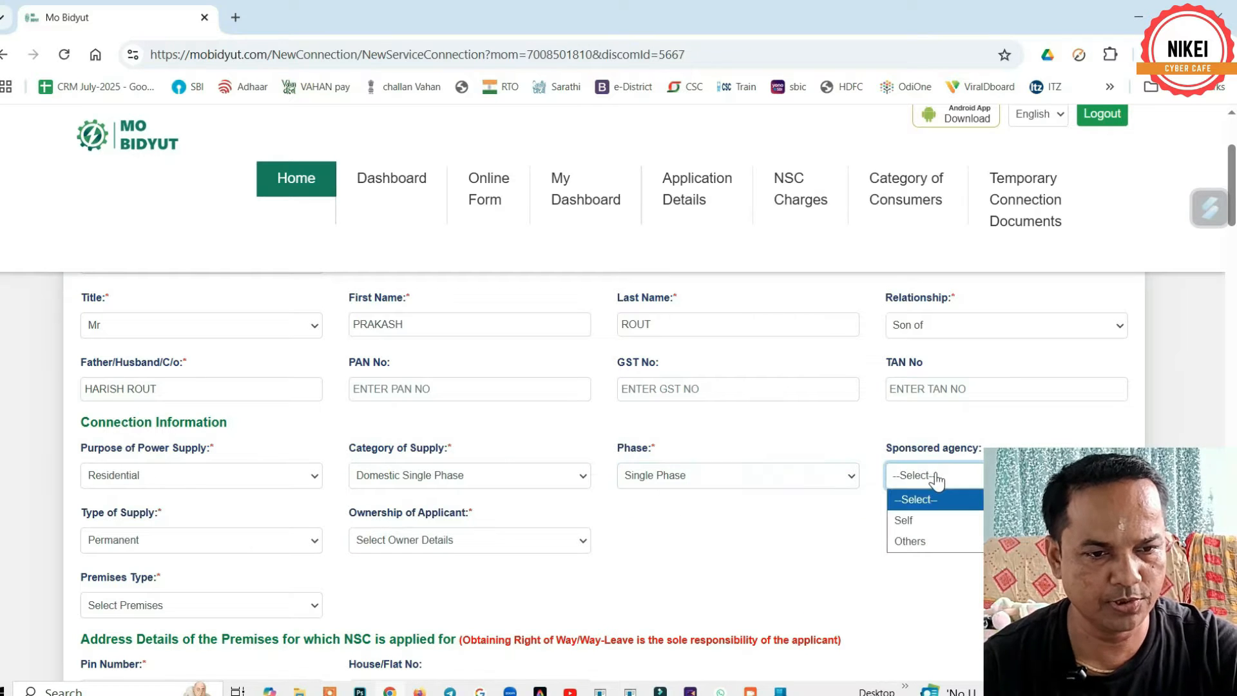
{"action": "left_click", "coordinate": [918, 519]}
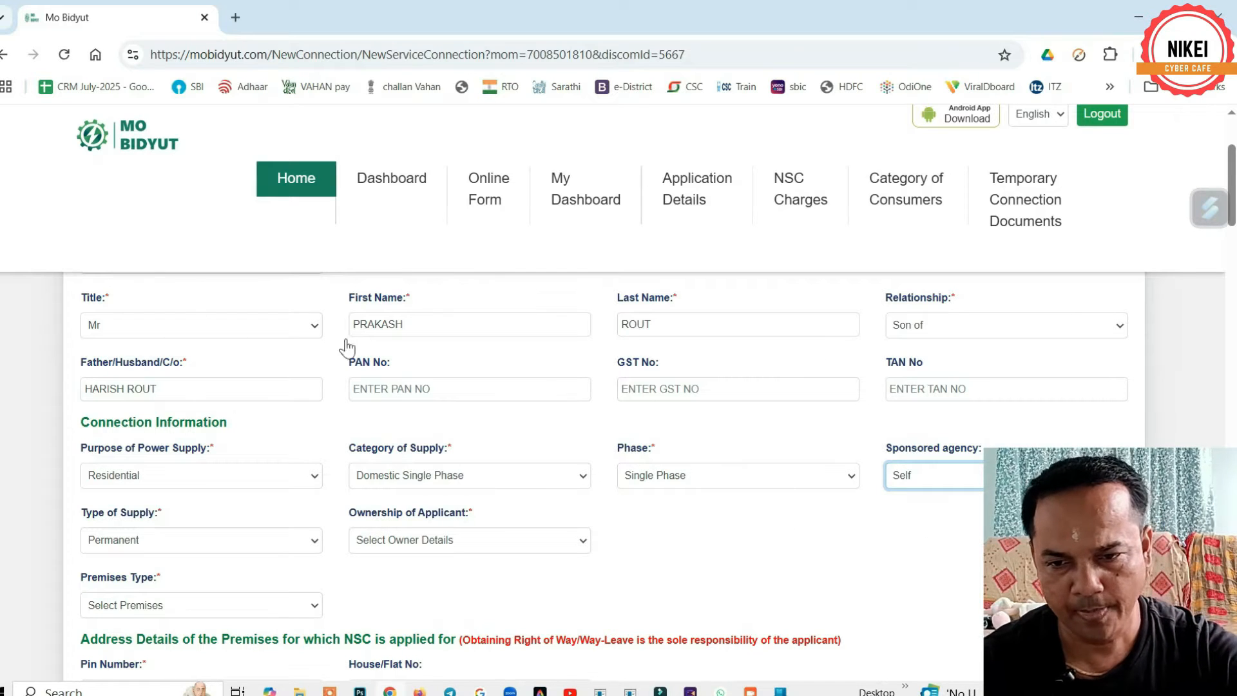
{"action": "left_click", "coordinate": [139, 542]}
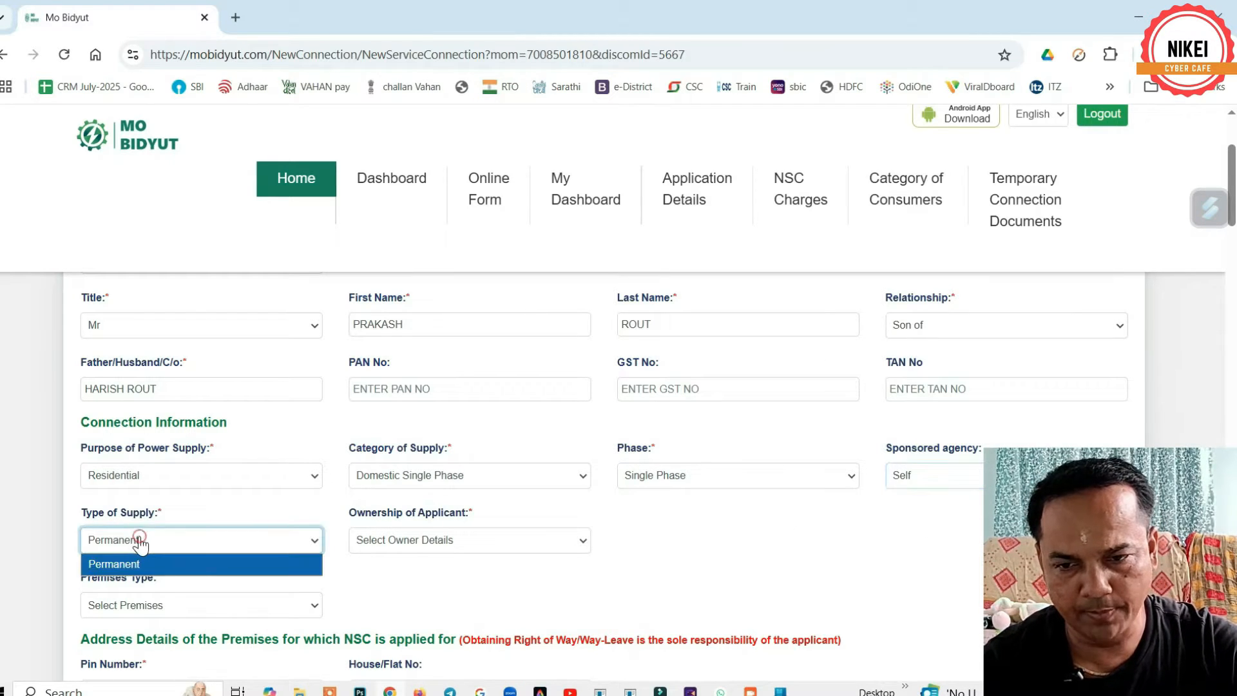
{"action": "left_click", "coordinate": [138, 540]}
{"action": "left_click", "coordinate": [431, 544]}
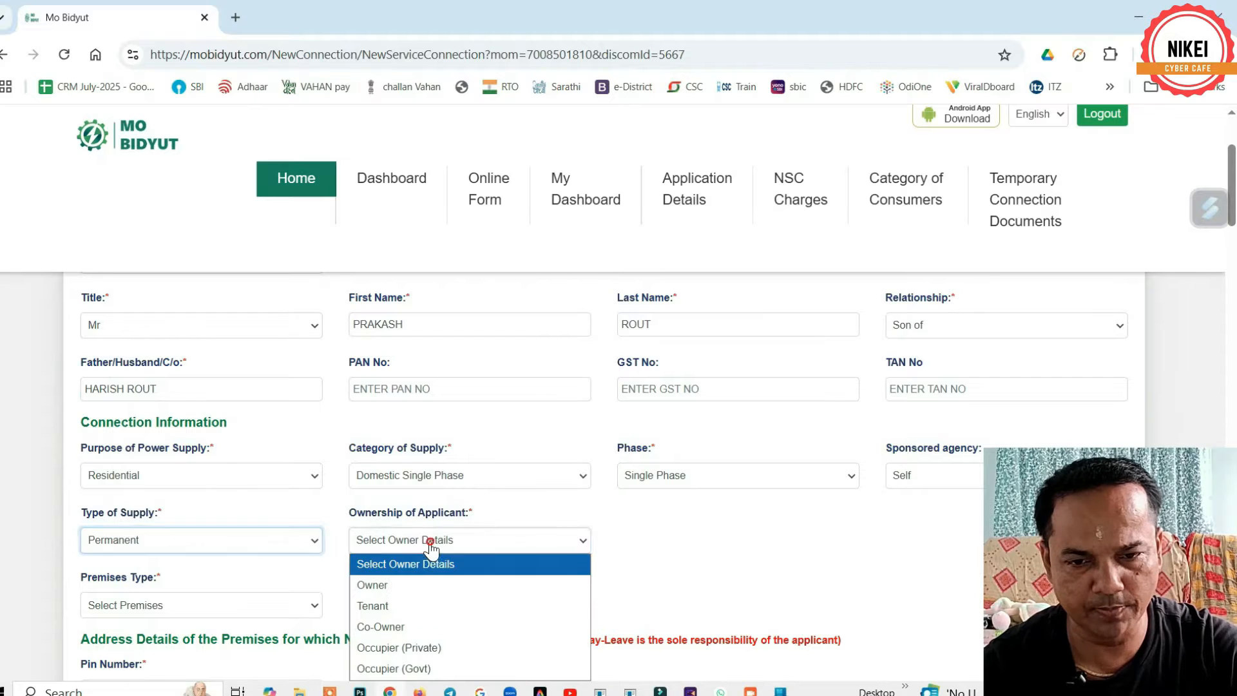
- Choose Owner in the Ownership of Applicant dropdown
{"action": "scroll", "coordinate": [609, 489], "scroll_direction": "down", "scroll_amount": 1}
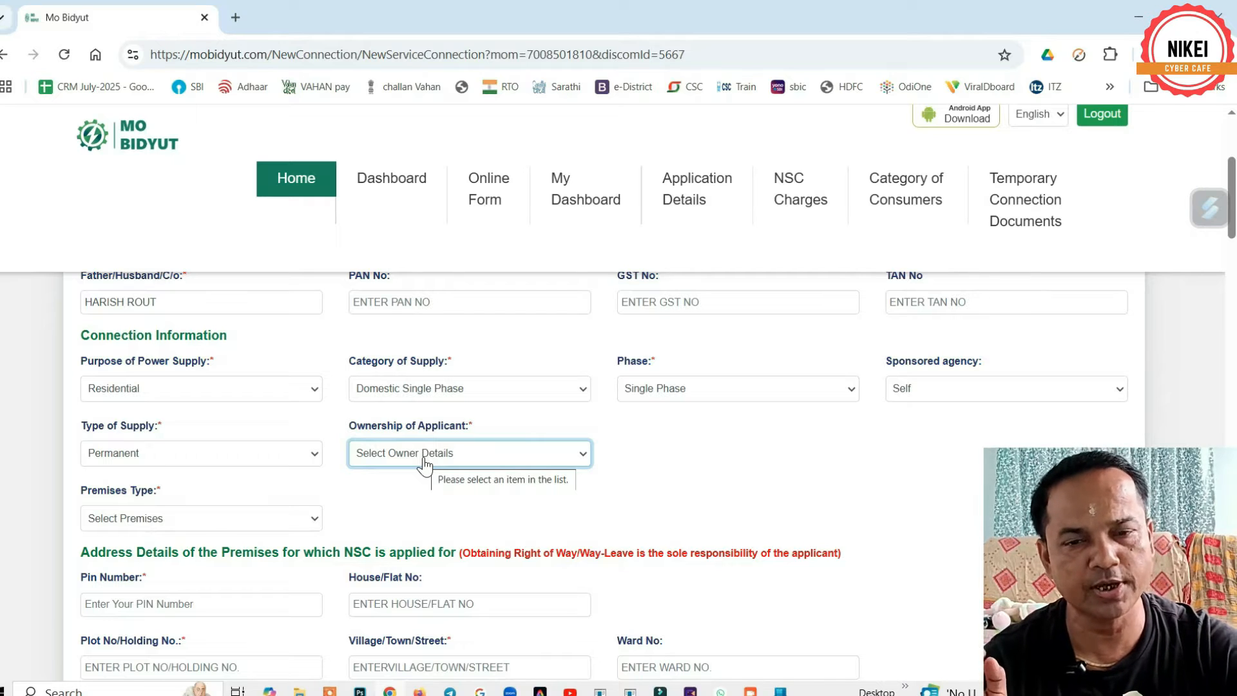
{"action": "left_click", "coordinate": [423, 459]}
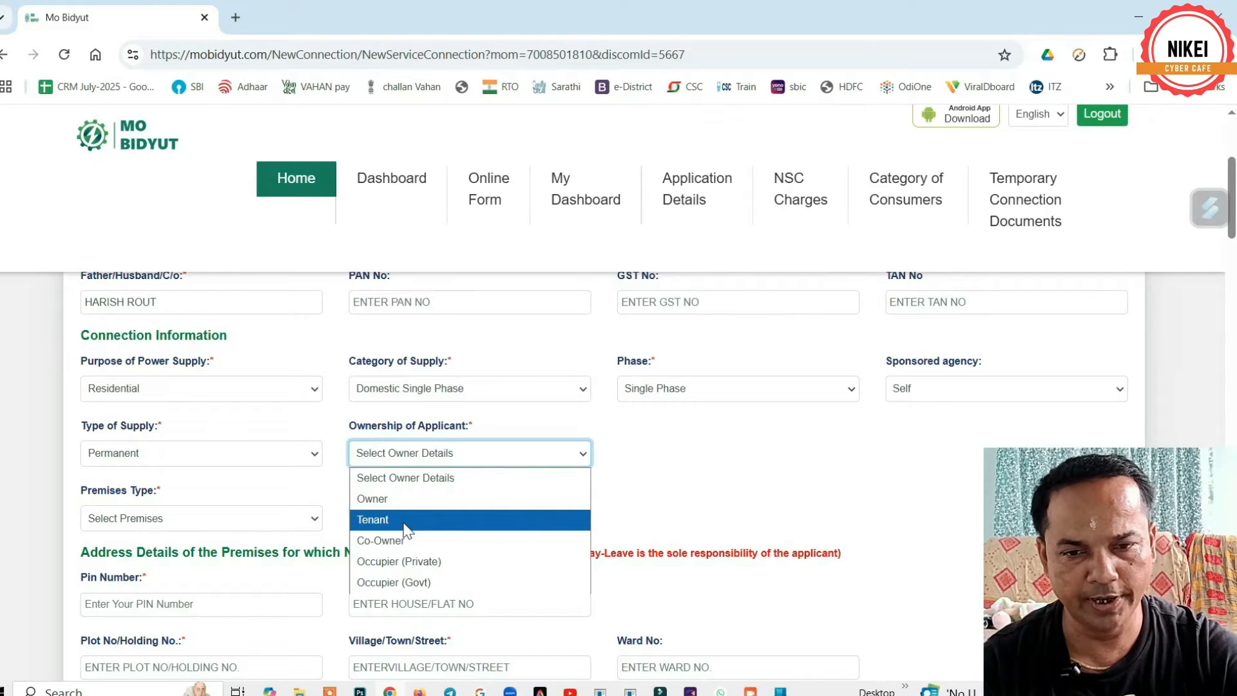
{"action": "left_click", "coordinate": [384, 500]}
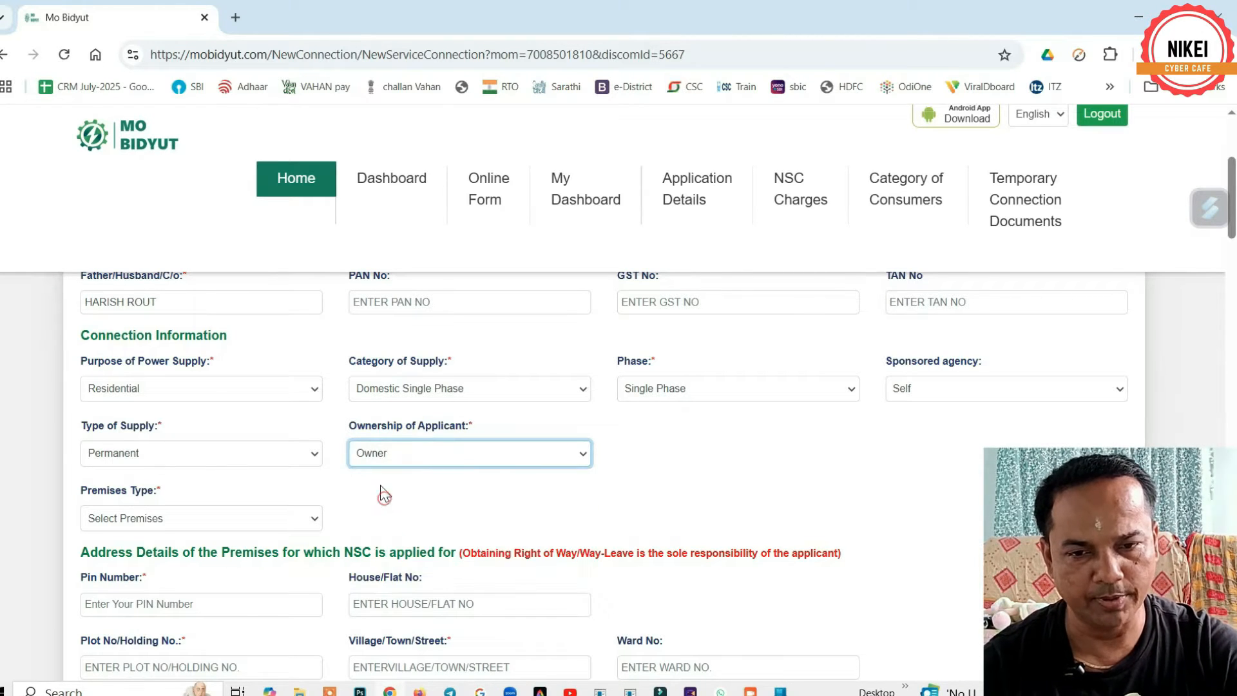
{"action": "scroll", "coordinate": [513, 489], "scroll_direction": "down", "scroll_amount": 1}
{"action": "left_click", "coordinate": [161, 433]}
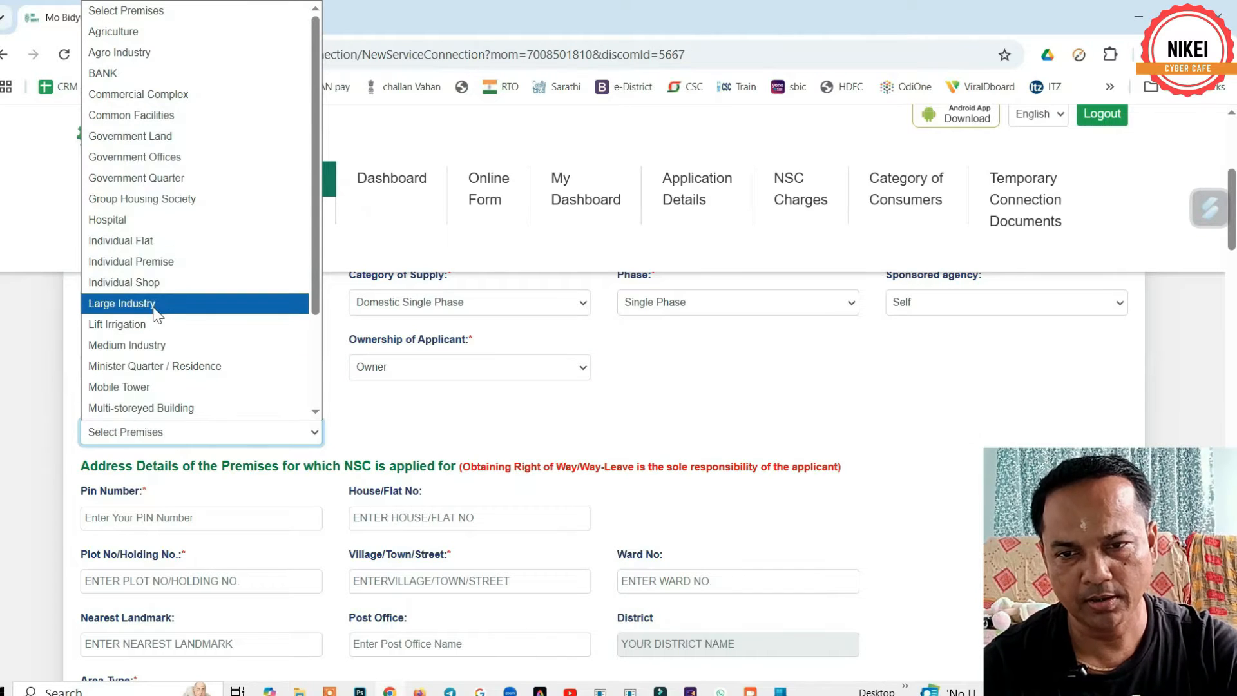
- Choose Individual Premise from the Premises Type list
{"action": "left_click", "coordinate": [147, 262]}
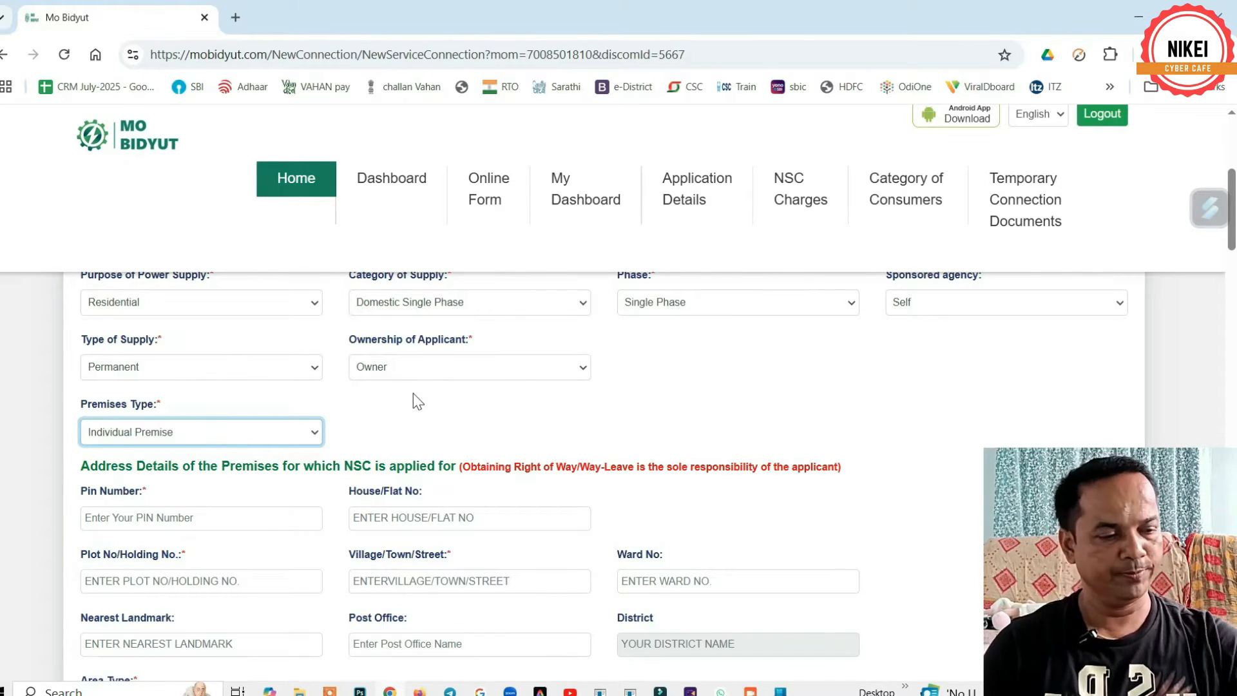
{"action": "scroll", "coordinate": [258, 374], "scroll_direction": "down", "scroll_amount": 3}
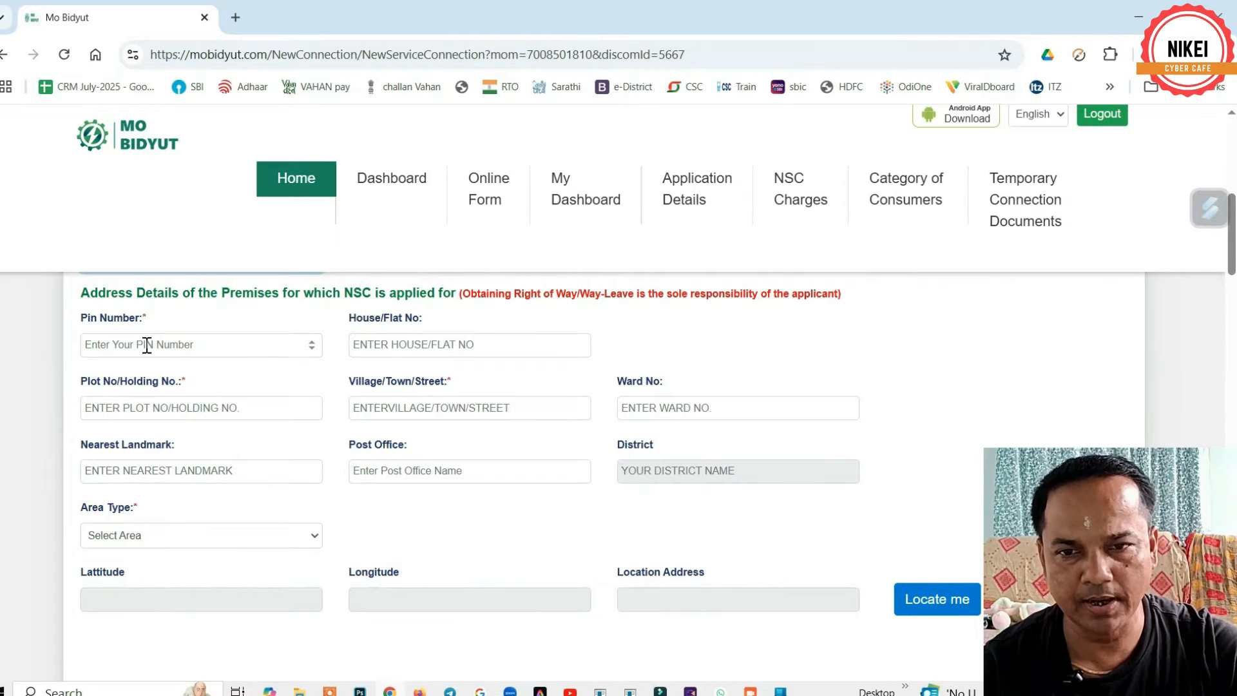
{"action": "left_click", "coordinate": [146, 347]}
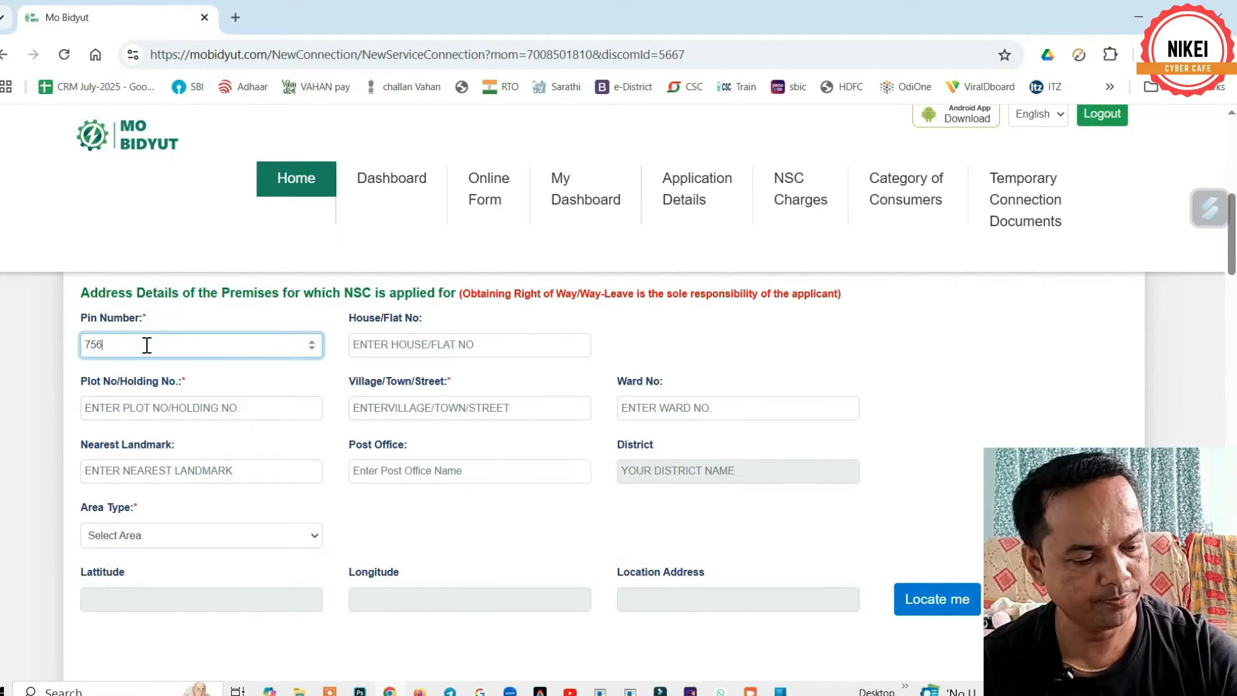
{"action": "left_click", "coordinate": [196, 405]}
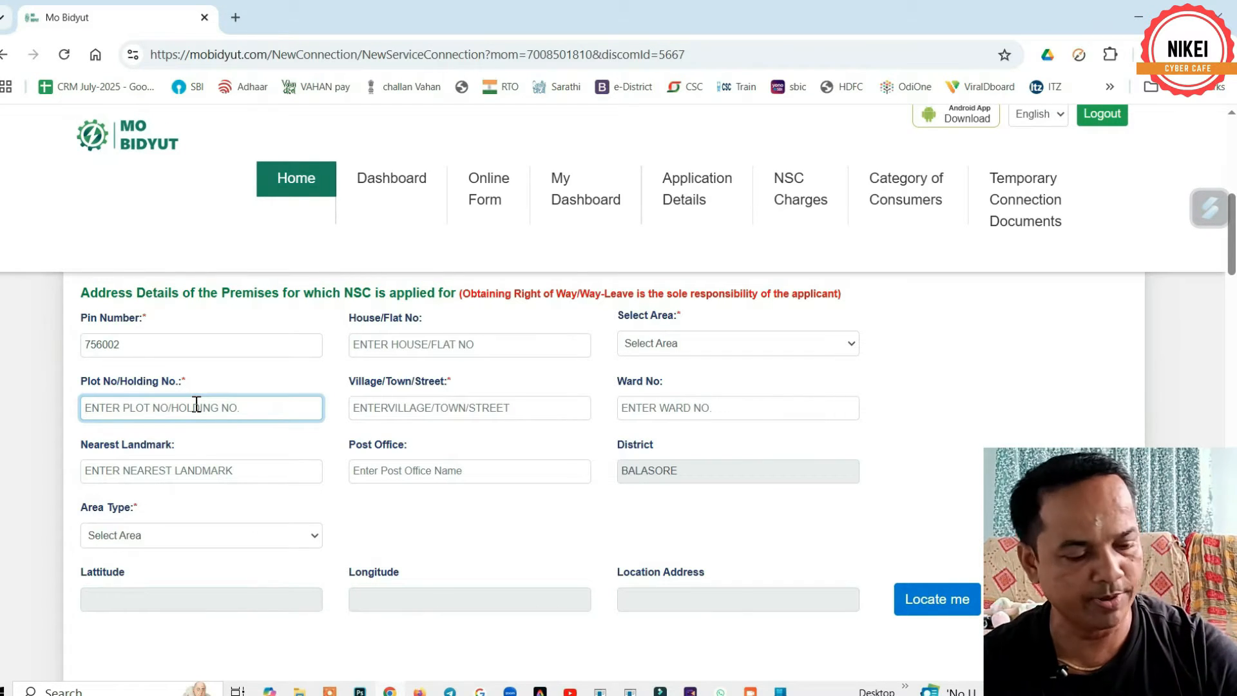
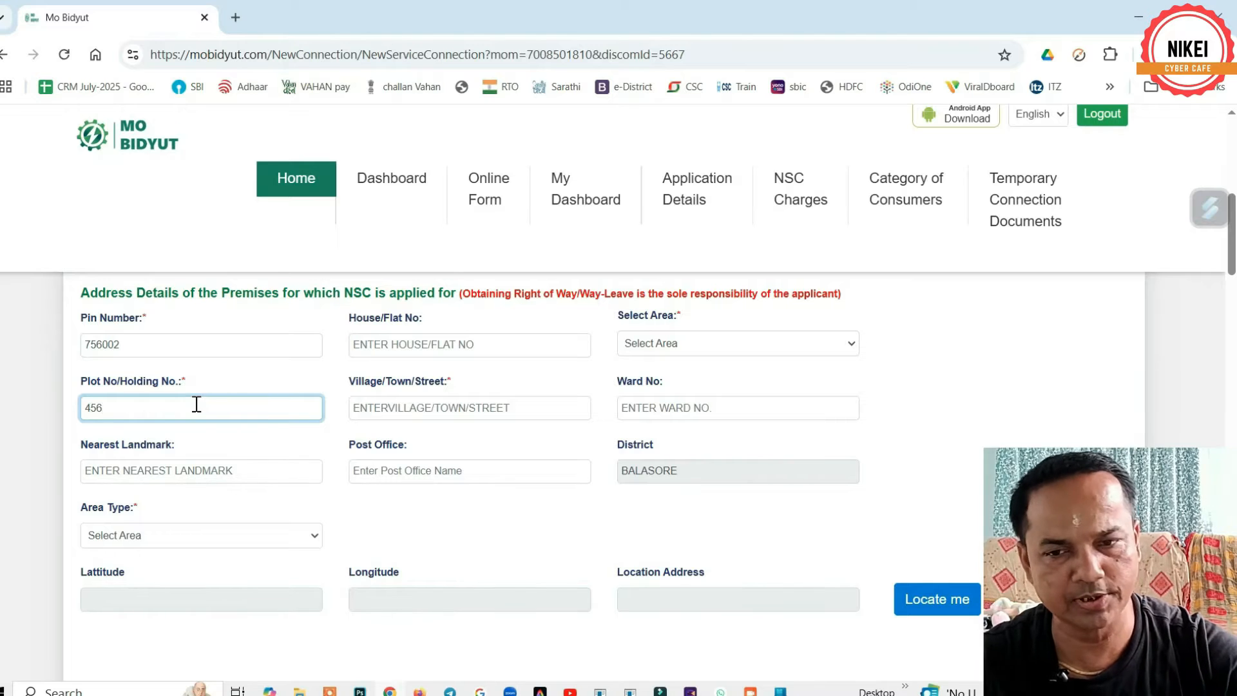
{"action": "left_click", "coordinate": [410, 407]}
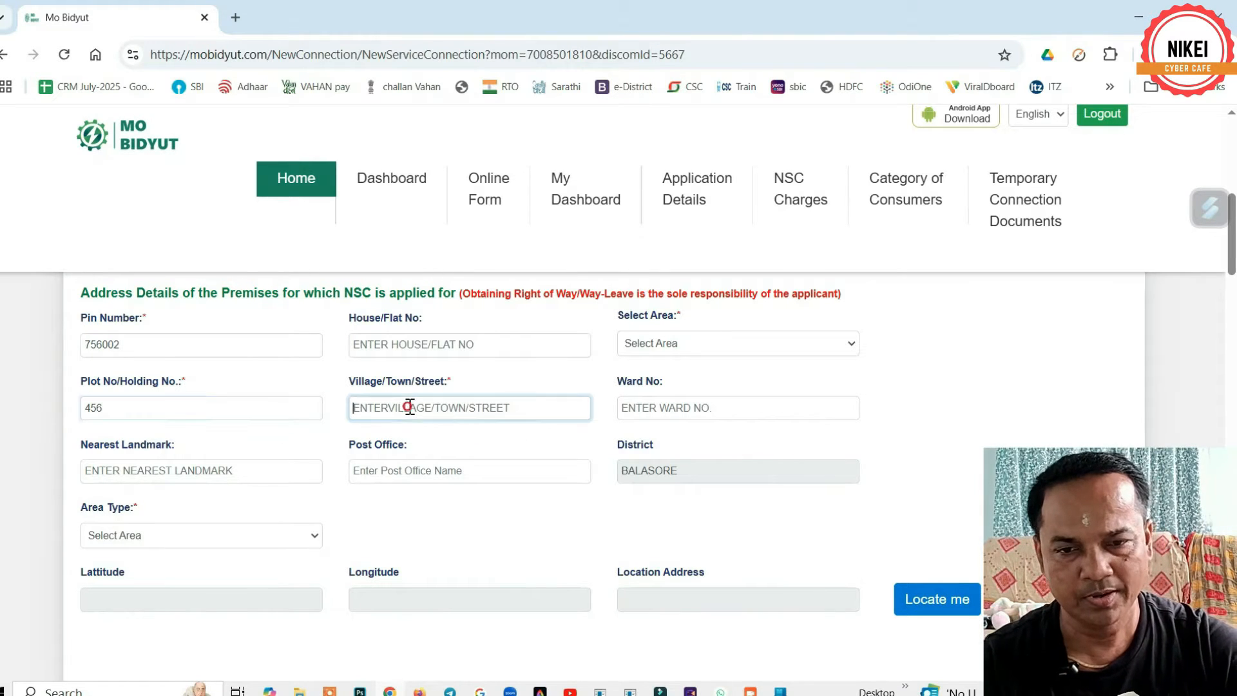
{"action": "type", "text": "PACHHUDIA"}
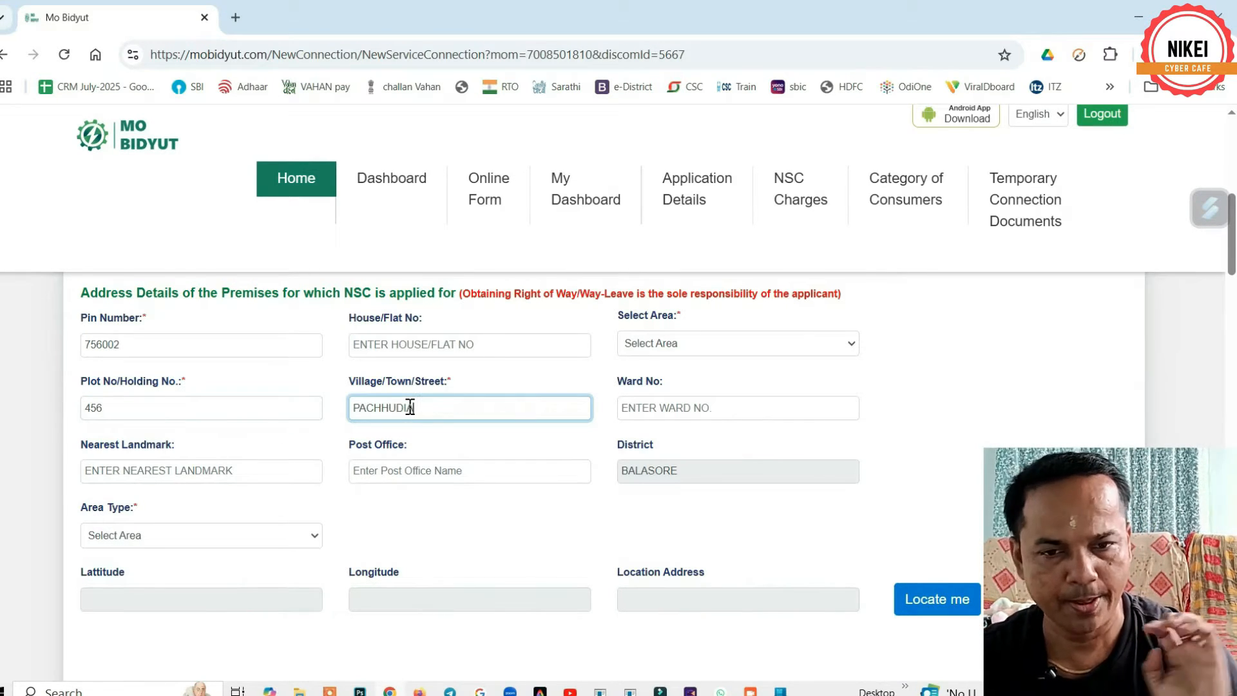
{"action": "left_click_drag", "start_coordinate": [424, 407], "coordinate": [311, 414]}
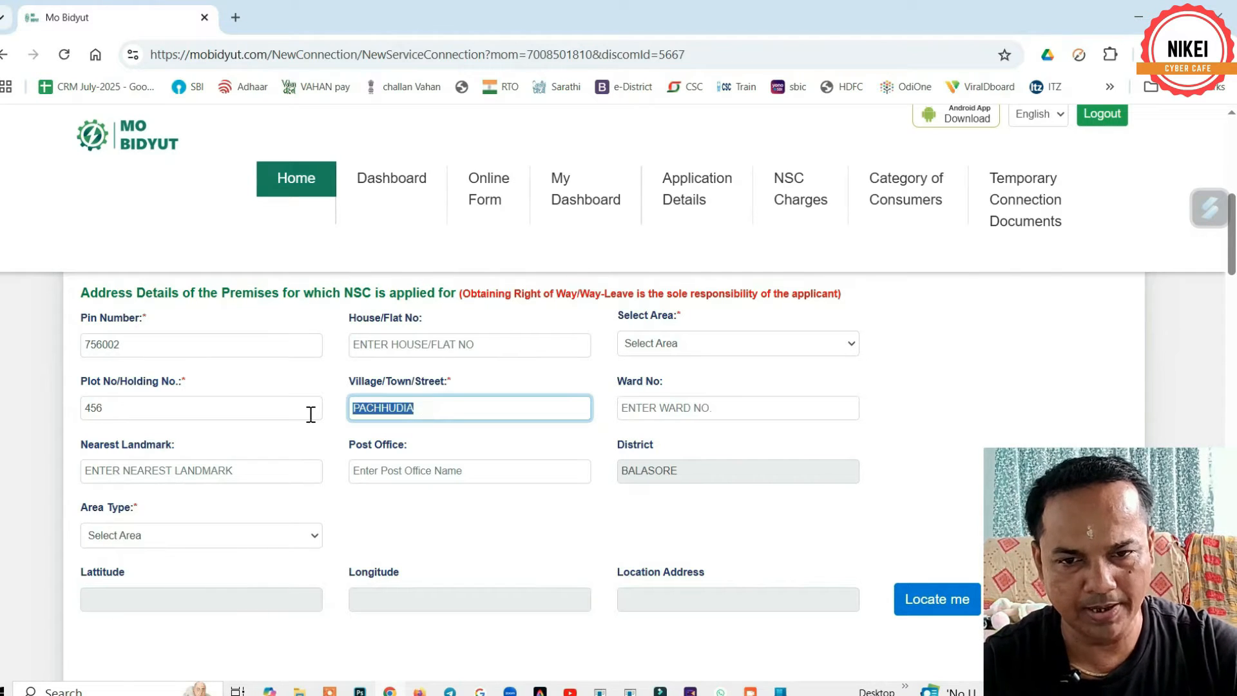
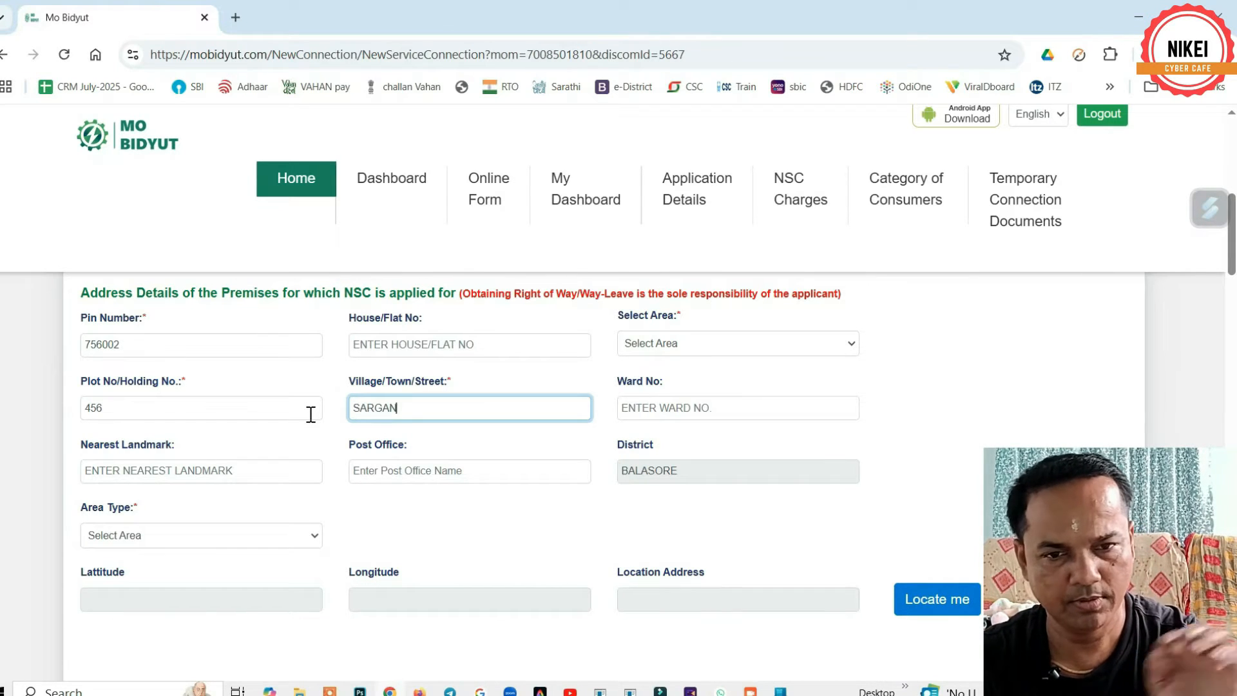
{"action": "left_click", "coordinate": [171, 474]}
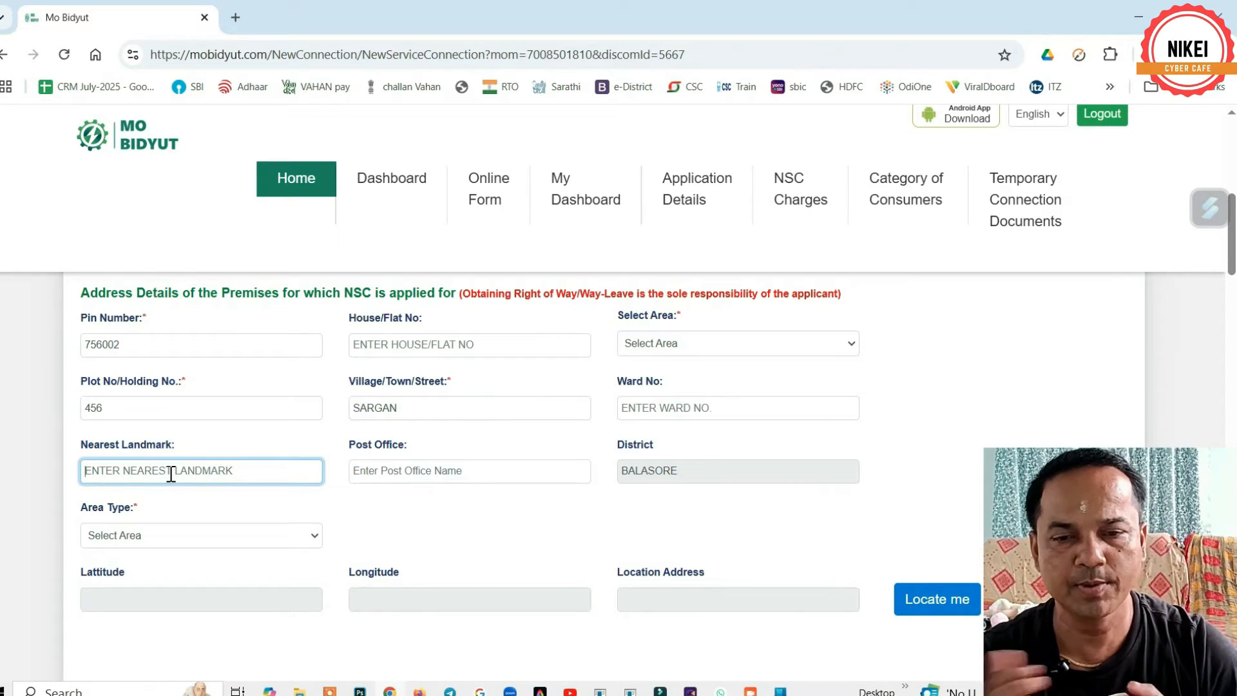
{"action": "left_click", "coordinate": [396, 475]}
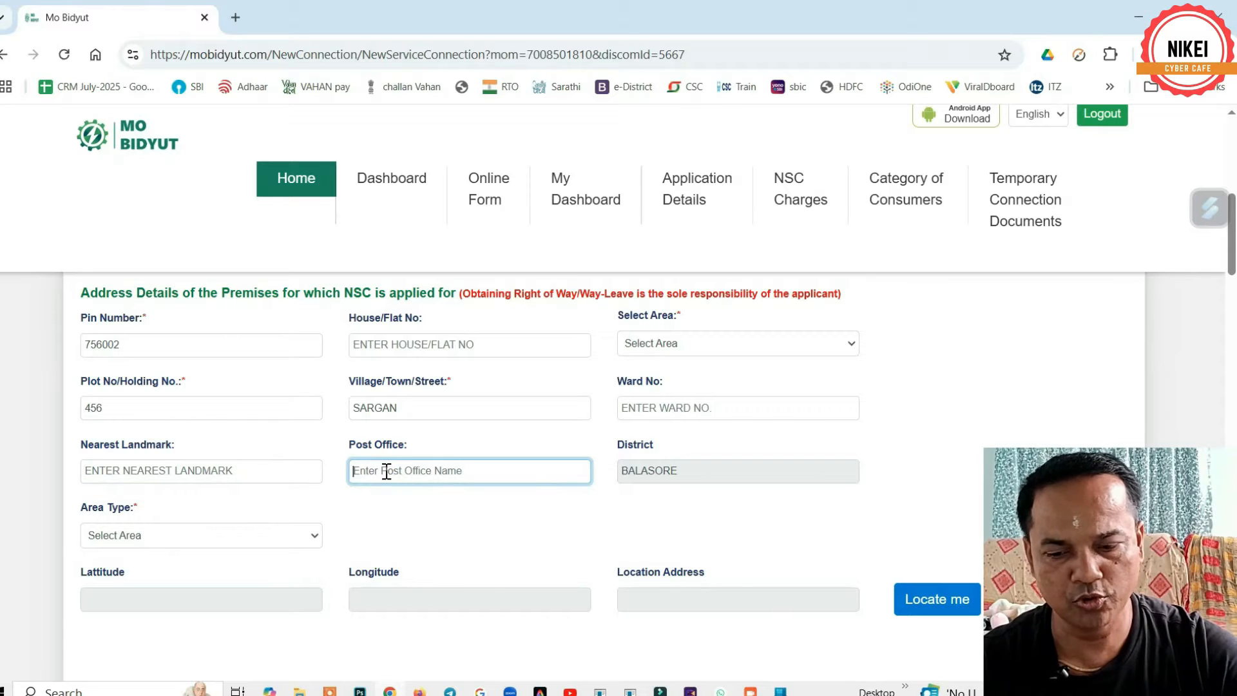
{"action": "type", "text": "sargan"}
{"action": "left_click", "coordinate": [661, 472]}
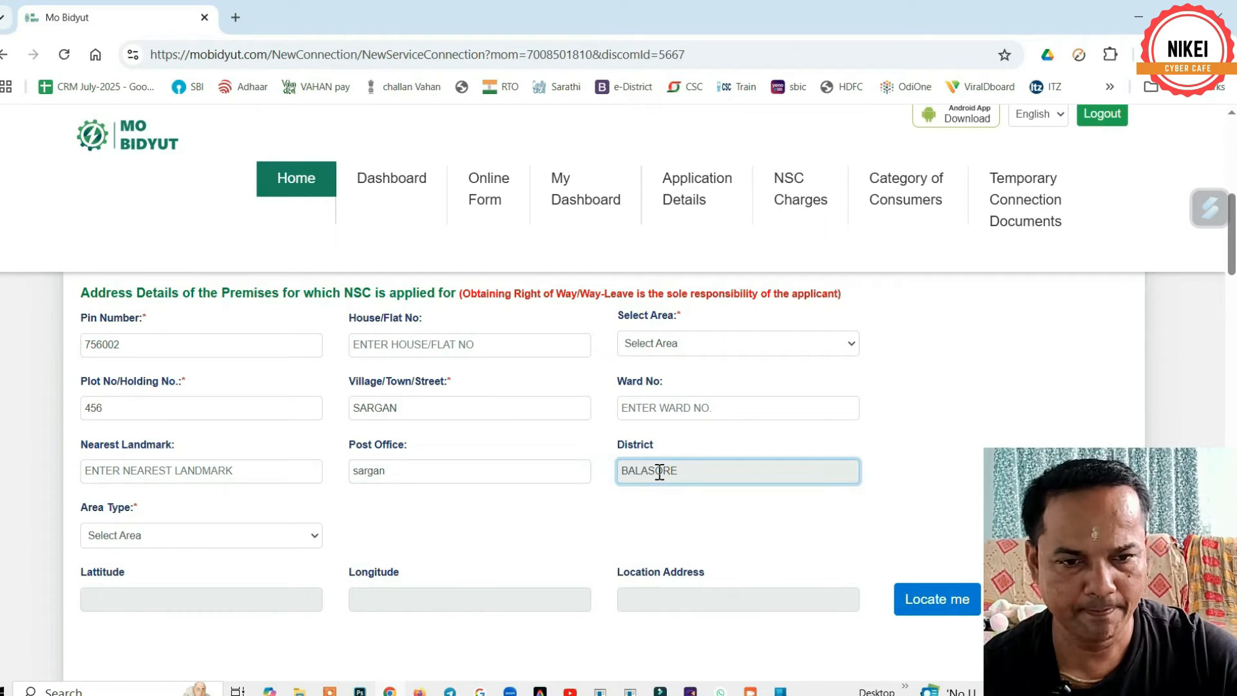
{"action": "scroll", "coordinate": [436, 516], "scroll_direction": "down", "scroll_amount": 1}
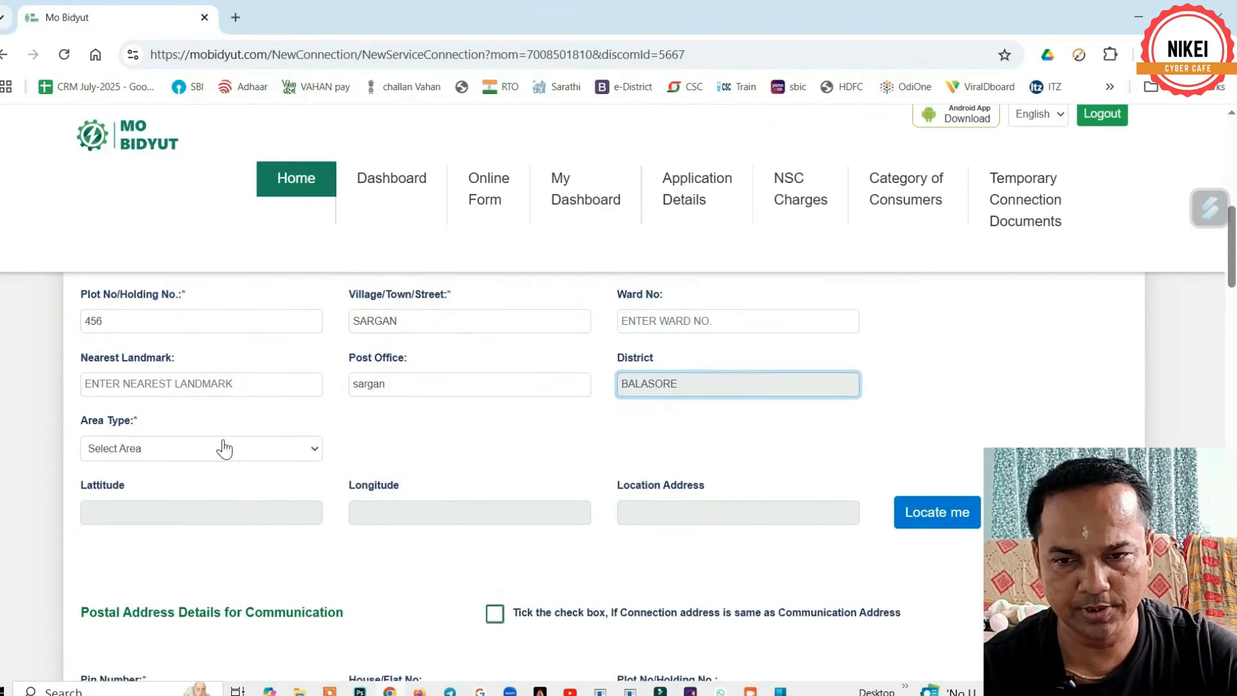
- Set the premises Area Type to Grama Panchayat
{"action": "left_click", "coordinate": [190, 453]}
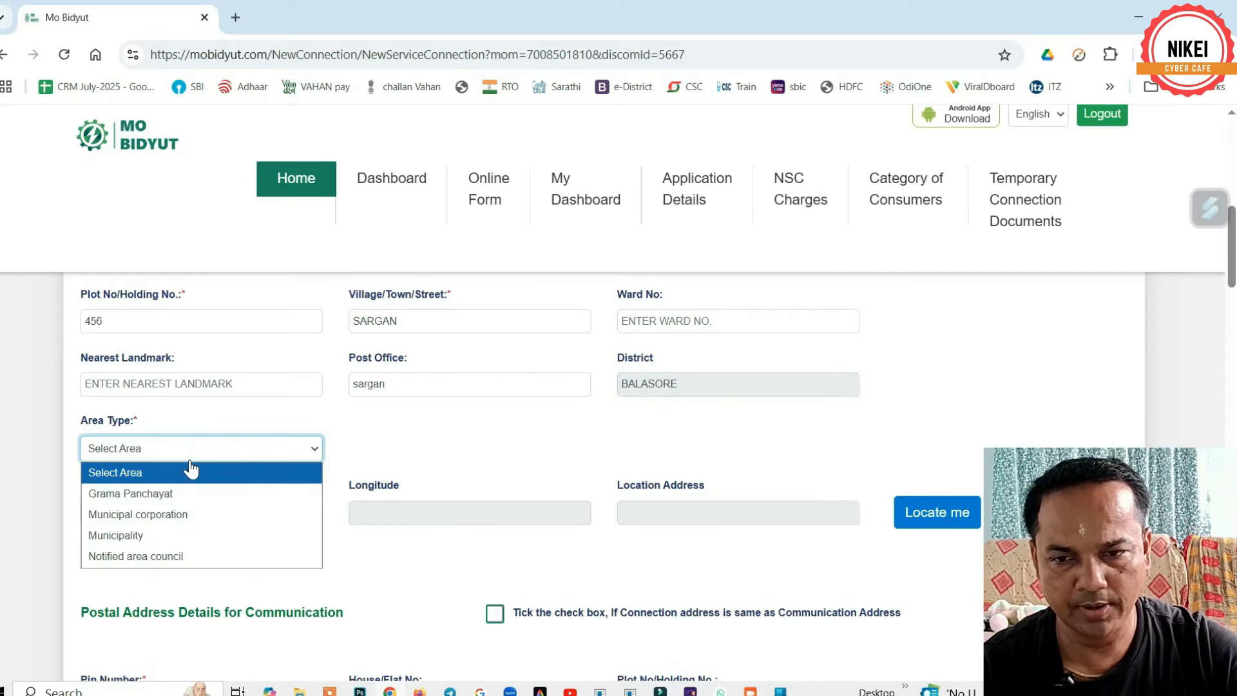
{"action": "left_click", "coordinate": [153, 494]}
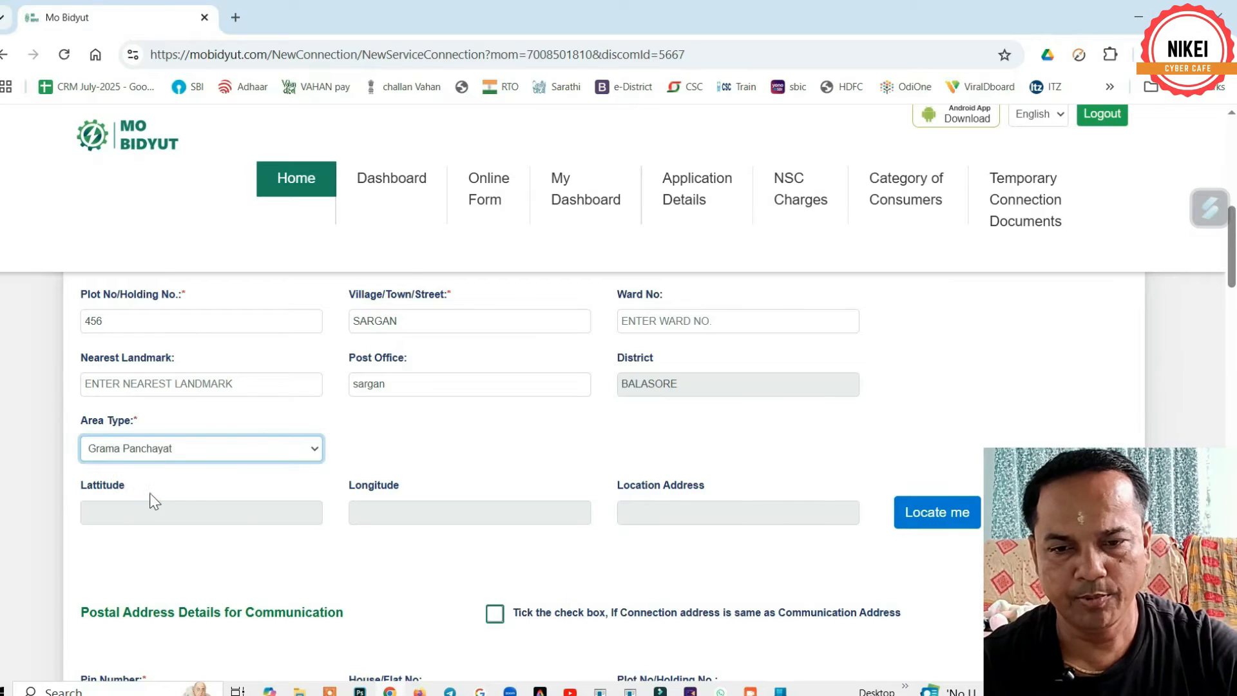
{"action": "scroll", "coordinate": [434, 477], "scroll_direction": "down", "scroll_amount": 1}
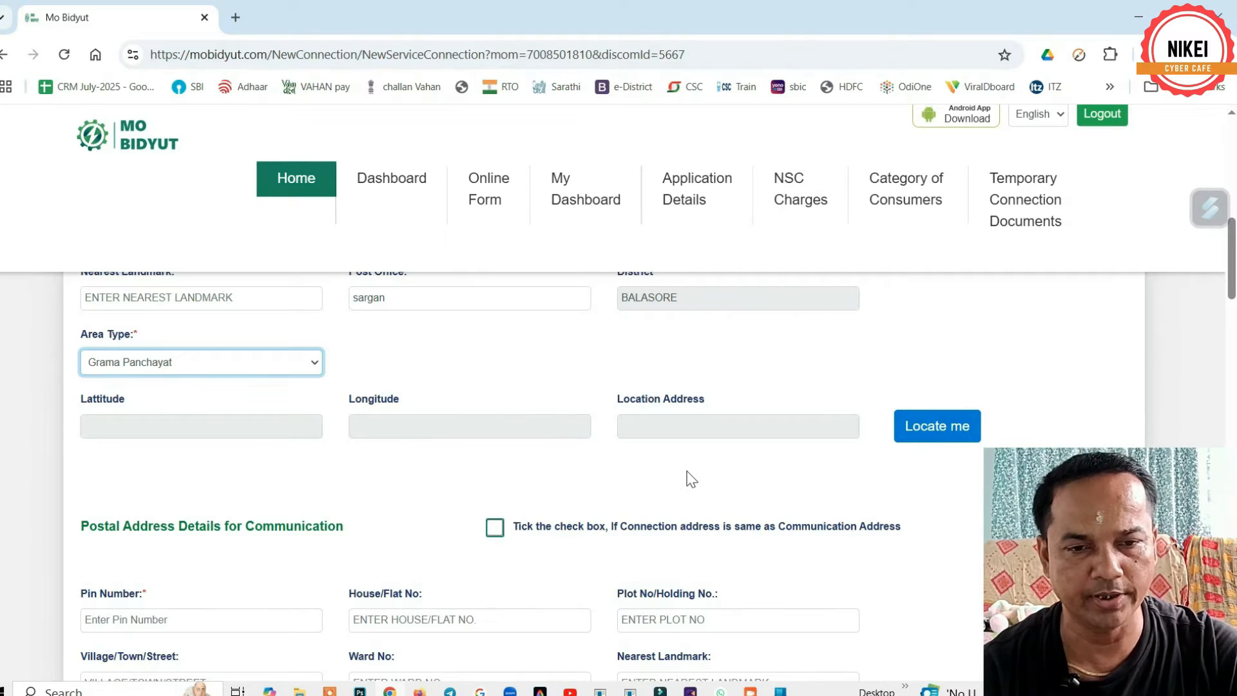
{"action": "scroll", "coordinate": [691, 479], "scroll_direction": "down", "scroll_amount": 1}
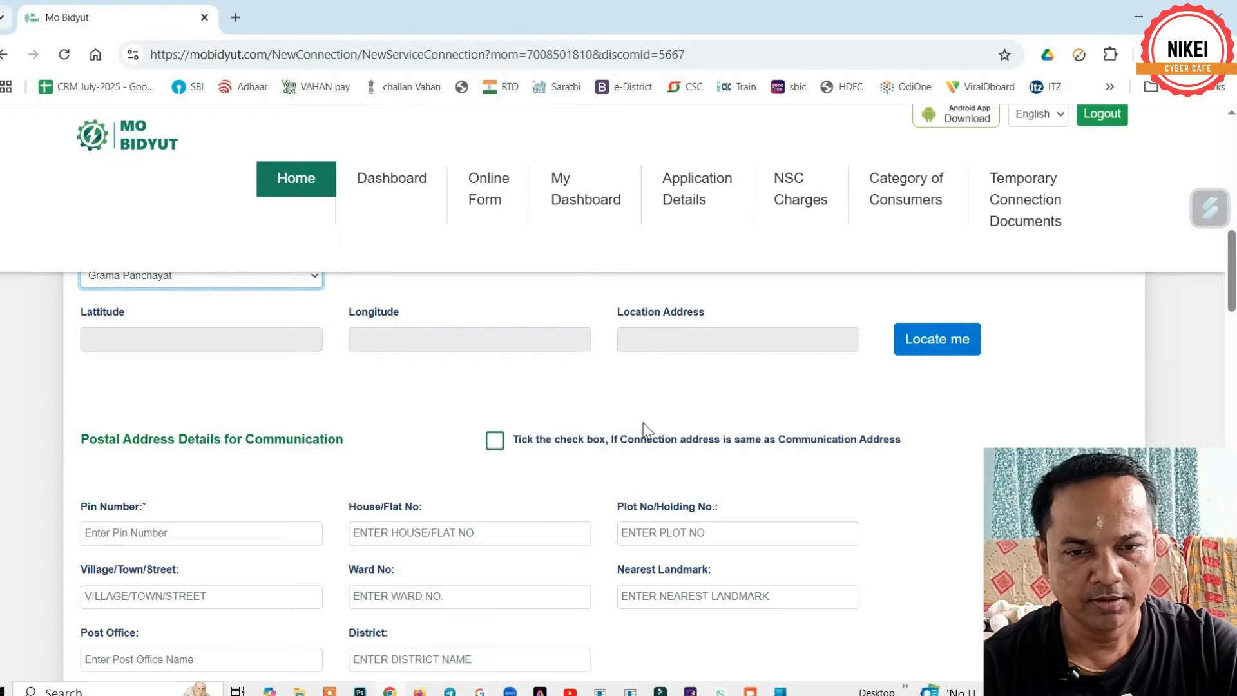
{"action": "scroll", "coordinate": [644, 428], "scroll_direction": "down", "scroll_amount": 1}
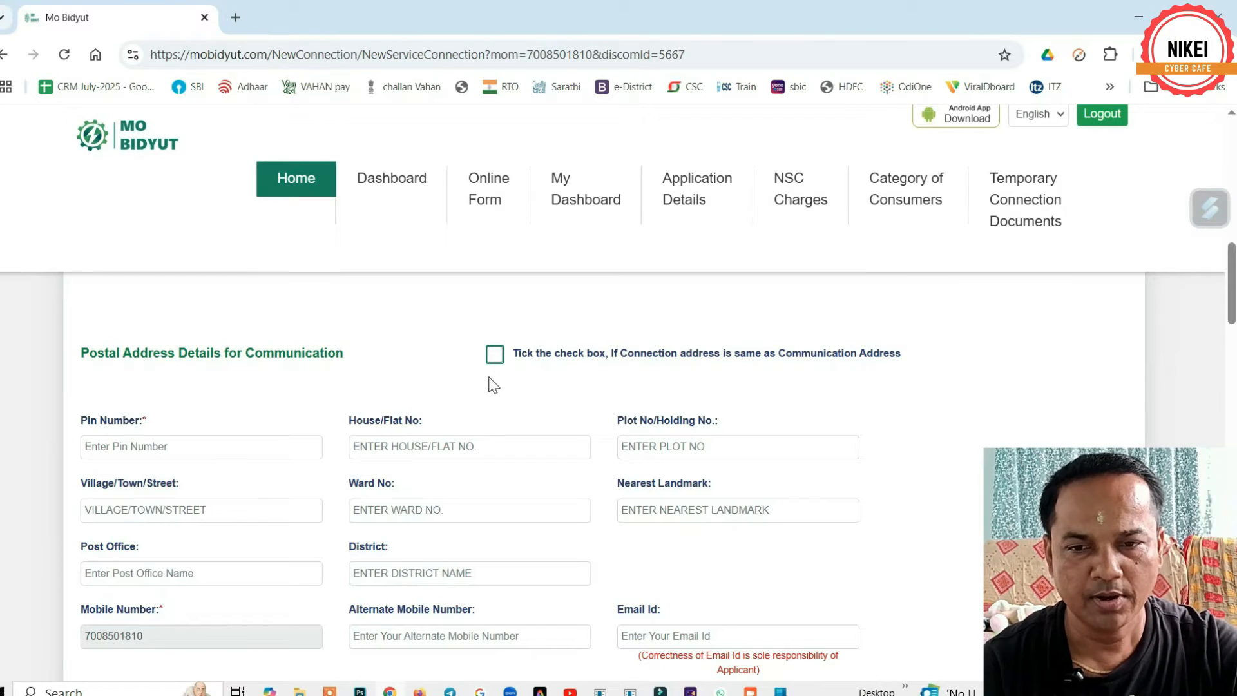
- Mark the connection address as the same as the communication address
{"action": "scroll", "coordinate": [494, 385], "scroll_direction": "up", "scroll_amount": 3}
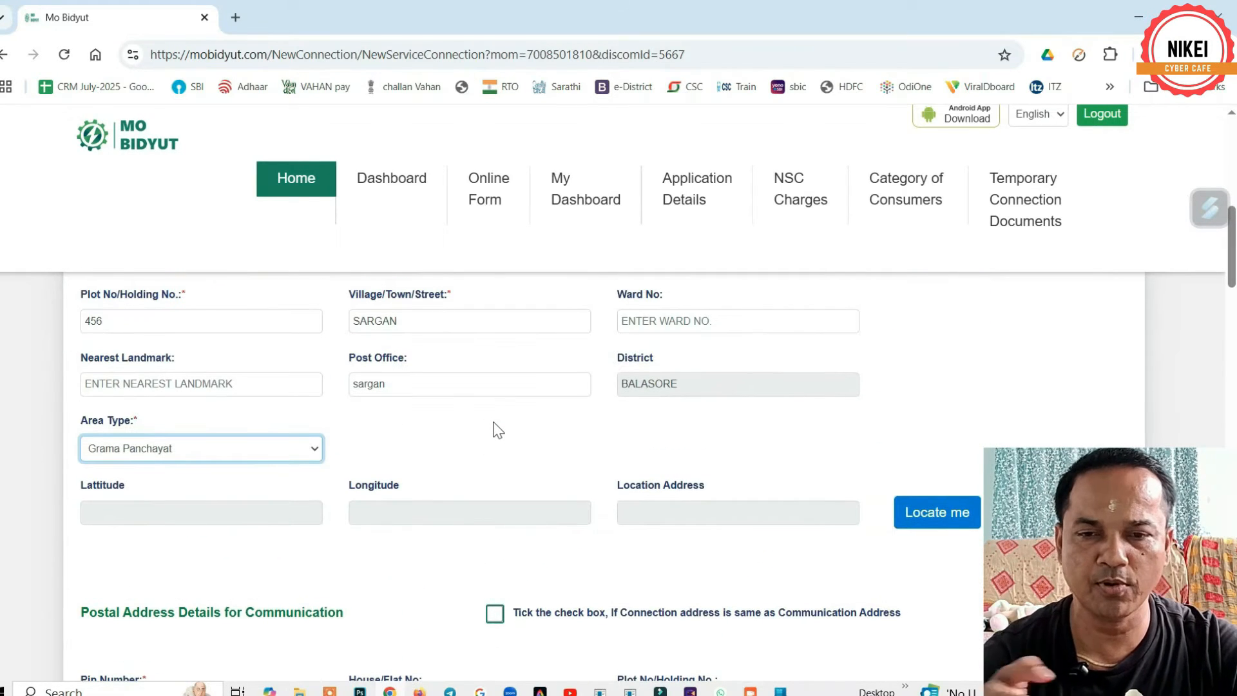
{"action": "scroll", "coordinate": [495, 428], "scroll_direction": "up", "scroll_amount": 1}
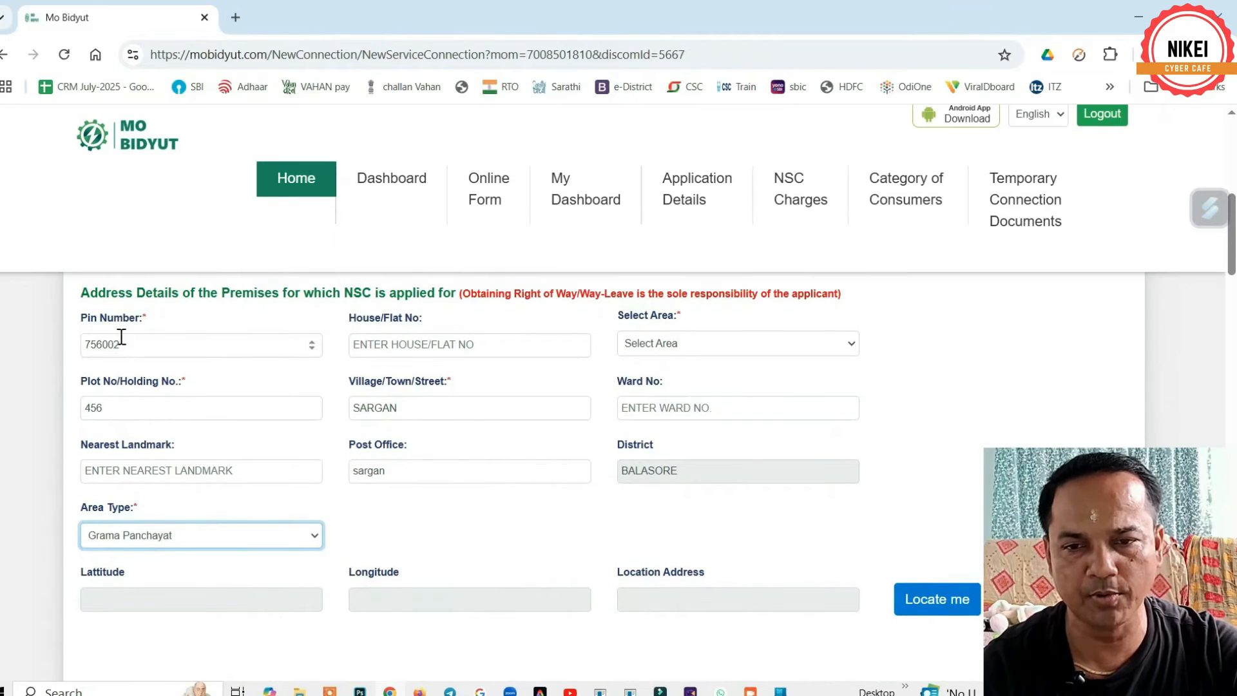
{"action": "scroll", "coordinate": [569, 404], "scroll_direction": "down", "scroll_amount": 2}
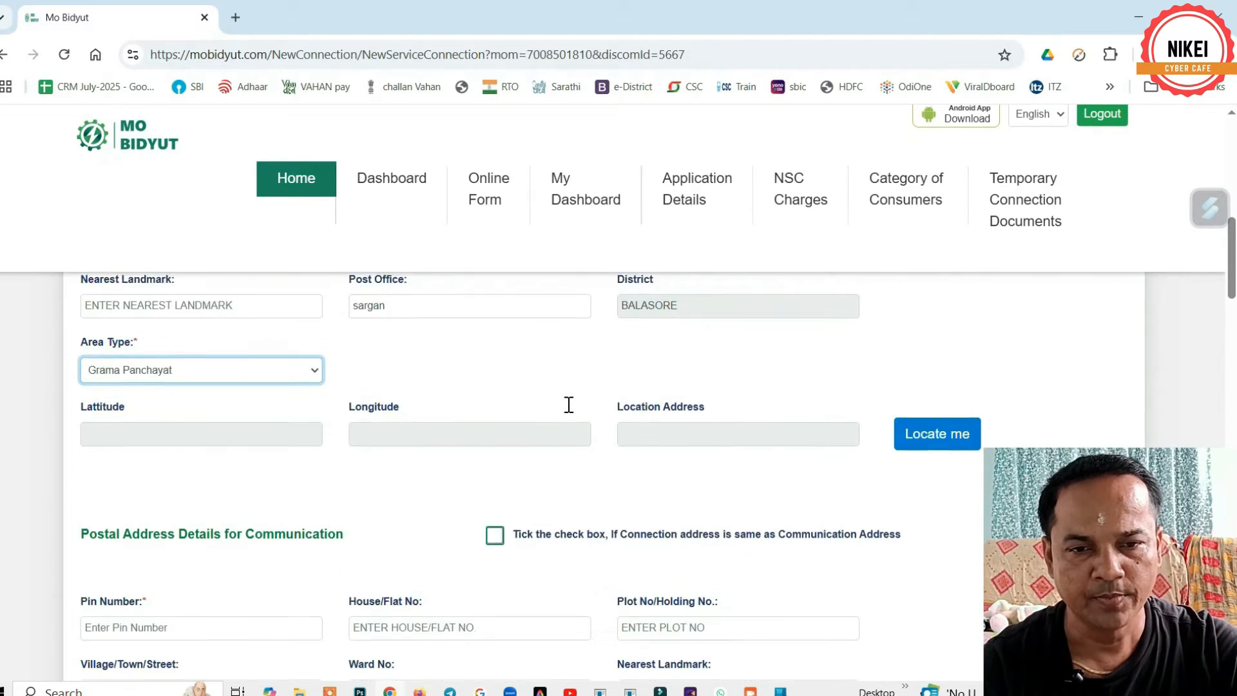
{"action": "scroll", "coordinate": [569, 405], "scroll_direction": "down", "scroll_amount": 2}
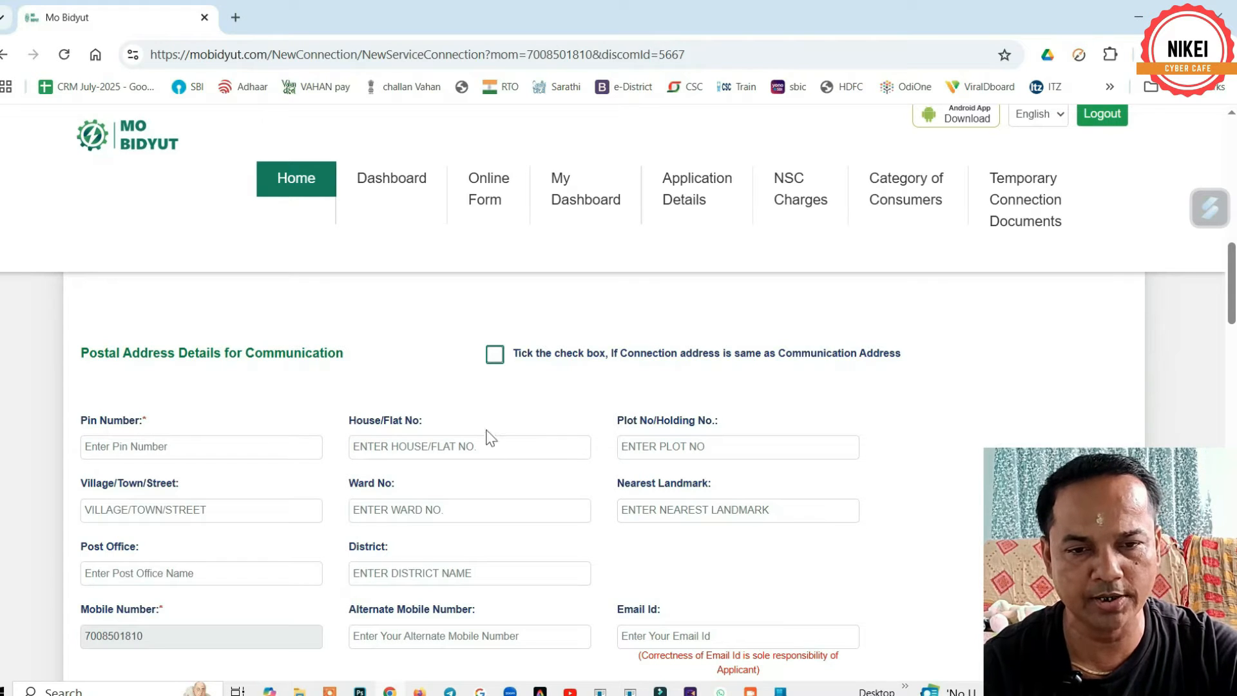
{"action": "left_click", "coordinate": [495, 356]}
{"action": "scroll", "coordinate": [618, 387], "scroll_direction": "down", "scroll_amount": 8}
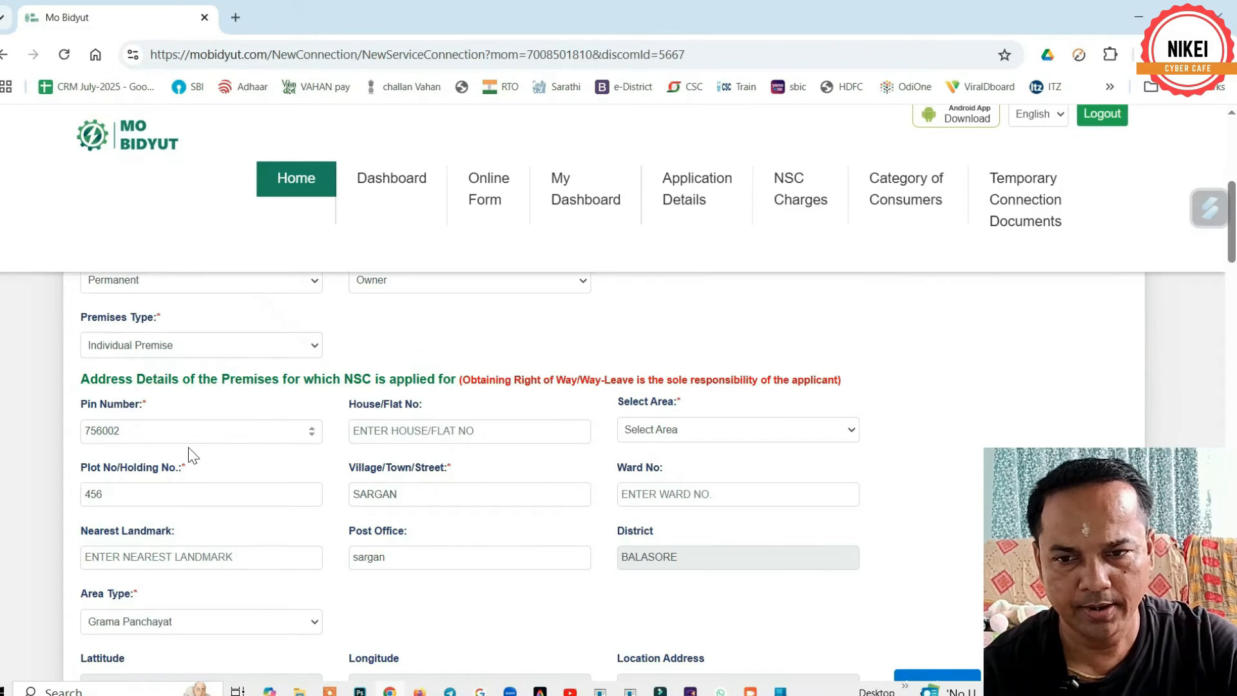
- Pick Sargan in the premises Select Area list, jumping there with 'sar'
{"action": "left_click", "coordinate": [706, 440]}
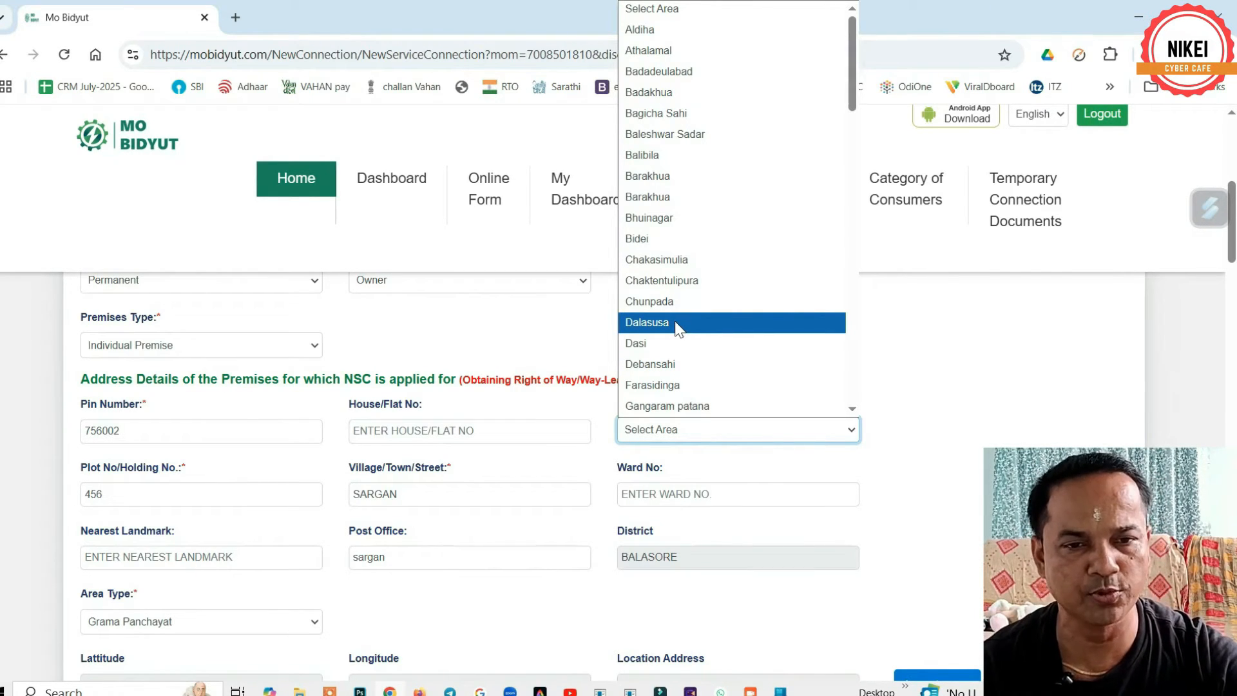
{"action": "scroll", "coordinate": [669, 258], "scroll_direction": "down", "scroll_amount": 5}
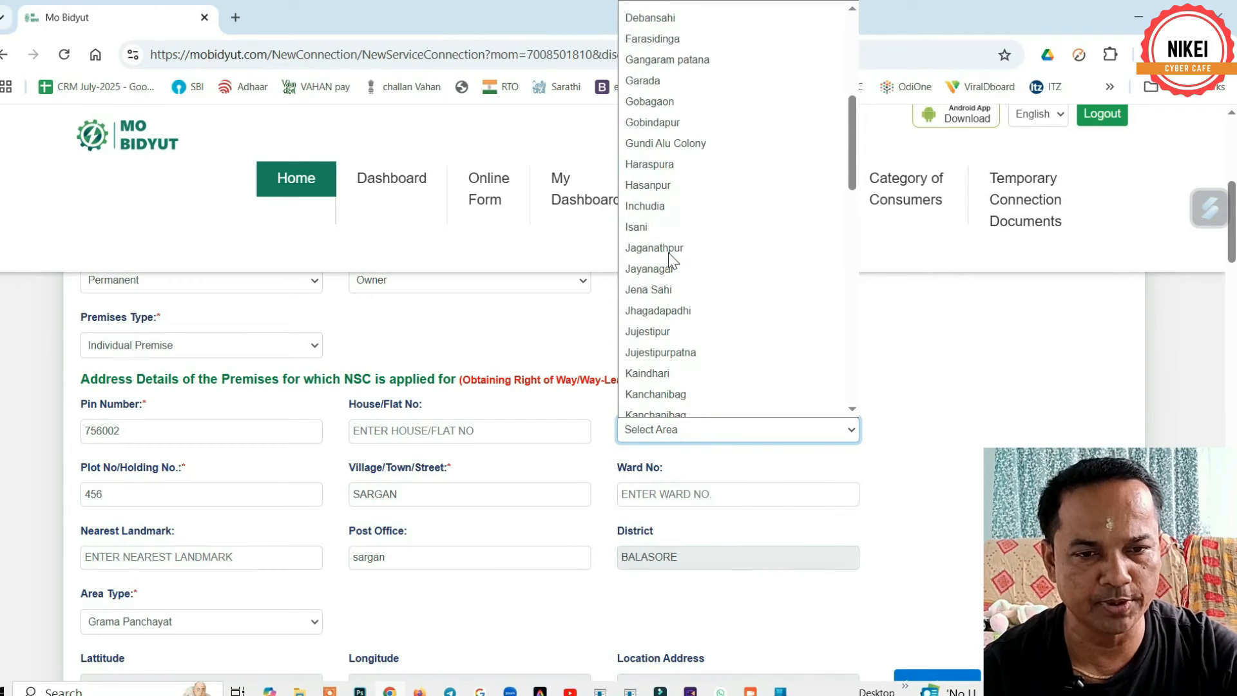
{"action": "scroll", "coordinate": [668, 253], "scroll_direction": "down", "scroll_amount": 2}
{"action": "type", "text": "sar"}
{"action": "scroll", "coordinate": [676, 315], "scroll_direction": "down", "scroll_amount": 2}
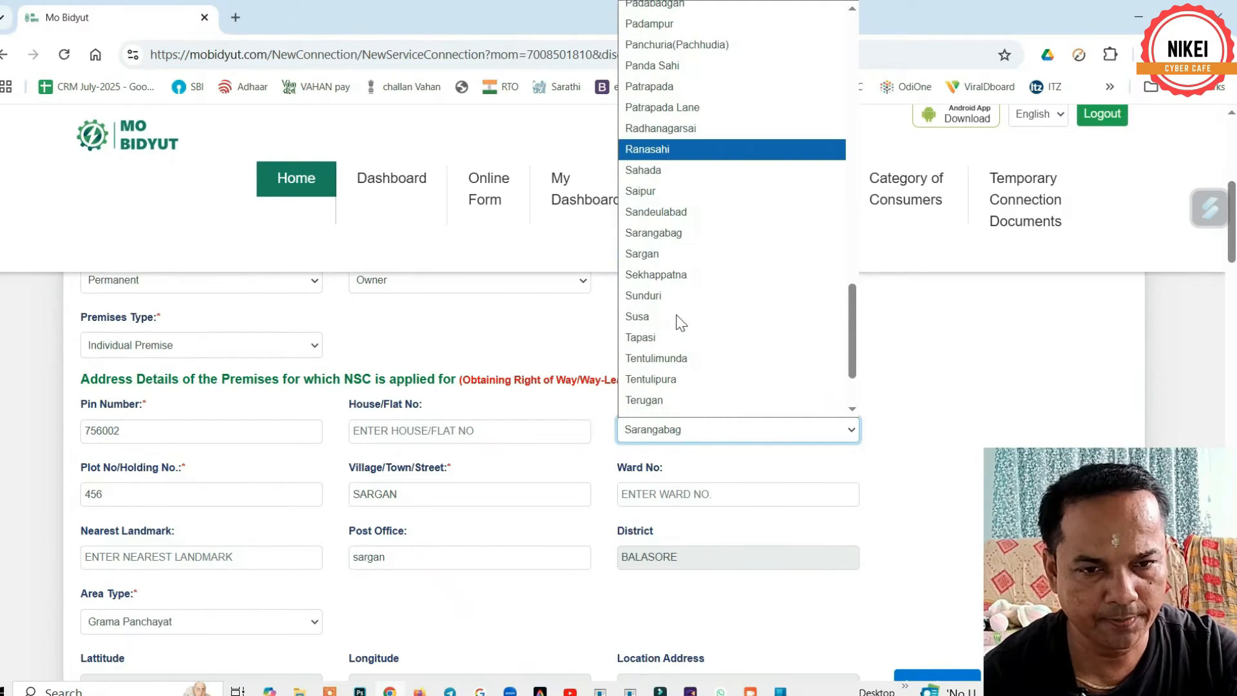
{"action": "left_click", "coordinate": [677, 253]}
{"action": "scroll", "coordinate": [686, 437], "scroll_direction": "down", "scroll_amount": 1}
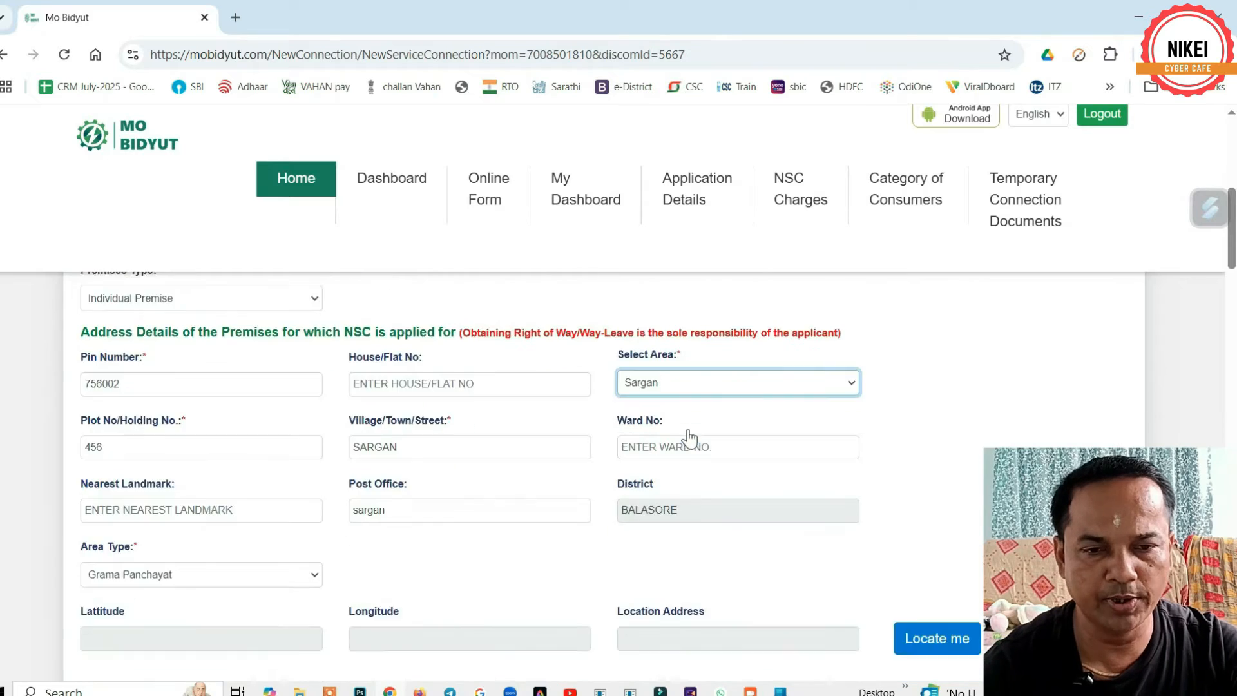
{"action": "scroll", "coordinate": [688, 438], "scroll_direction": "down", "scroll_amount": 10}
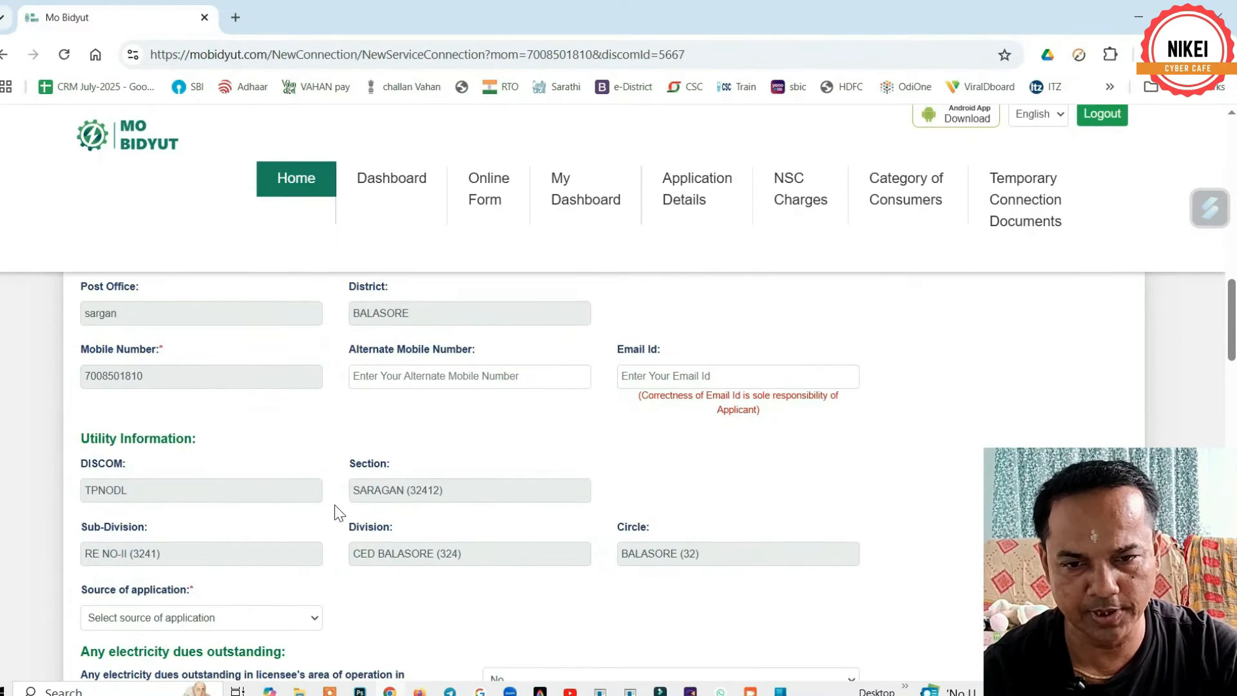
{"action": "left_click_drag", "start_coordinate": [359, 490], "coordinate": [480, 489]}
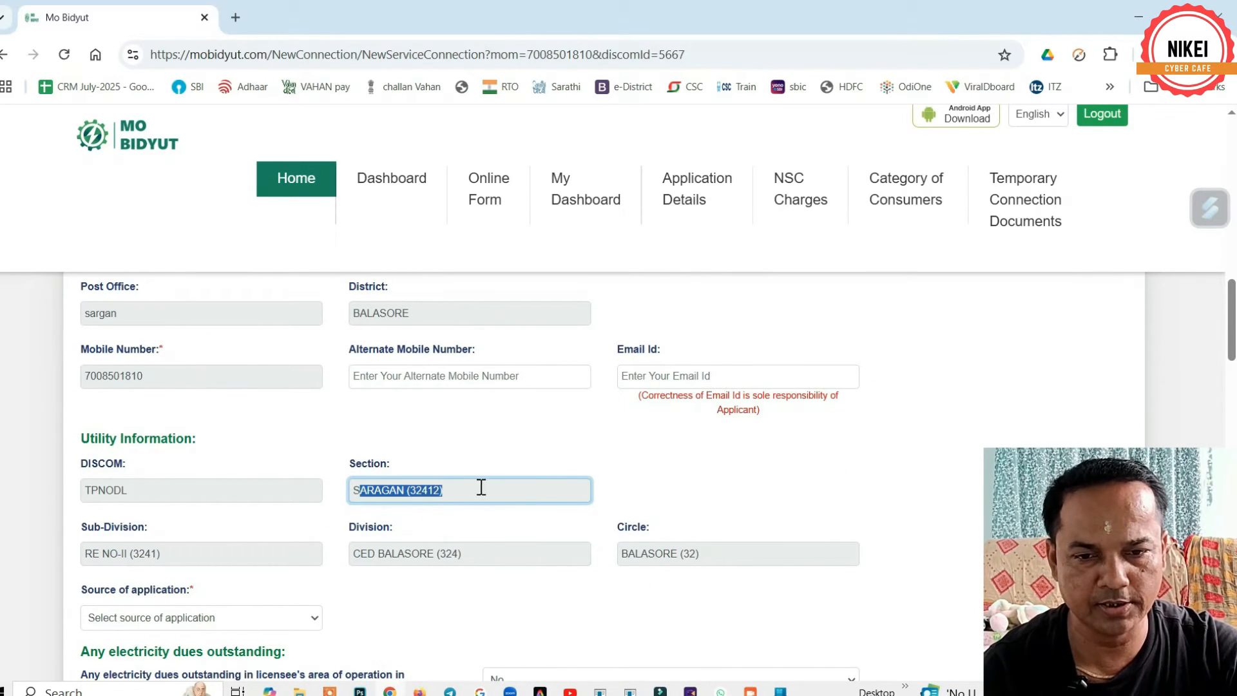
{"action": "left_click", "coordinate": [744, 478]}
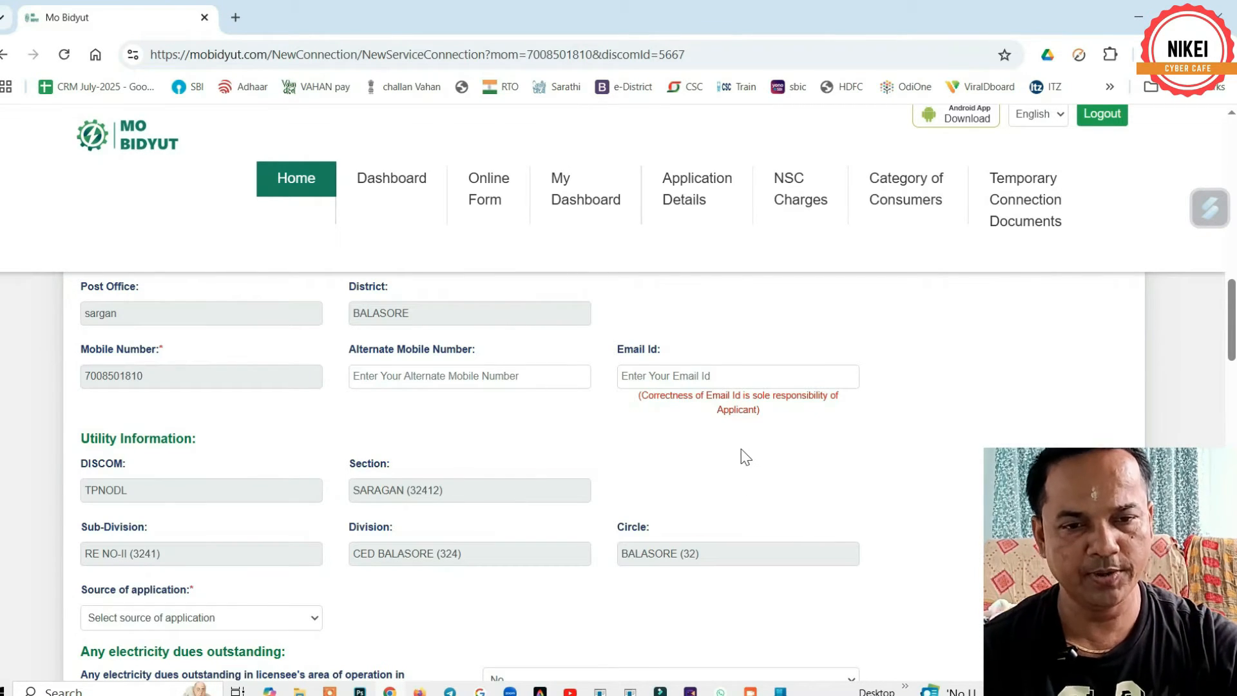
- Choose Jana Seva Kendra/ Cyber Cafe as the source of application
{"action": "scroll", "coordinate": [732, 444], "scroll_direction": "down", "scroll_amount": 5}
{"action": "scroll", "coordinate": [562, 455], "scroll_direction": "up", "scroll_amount": 5}
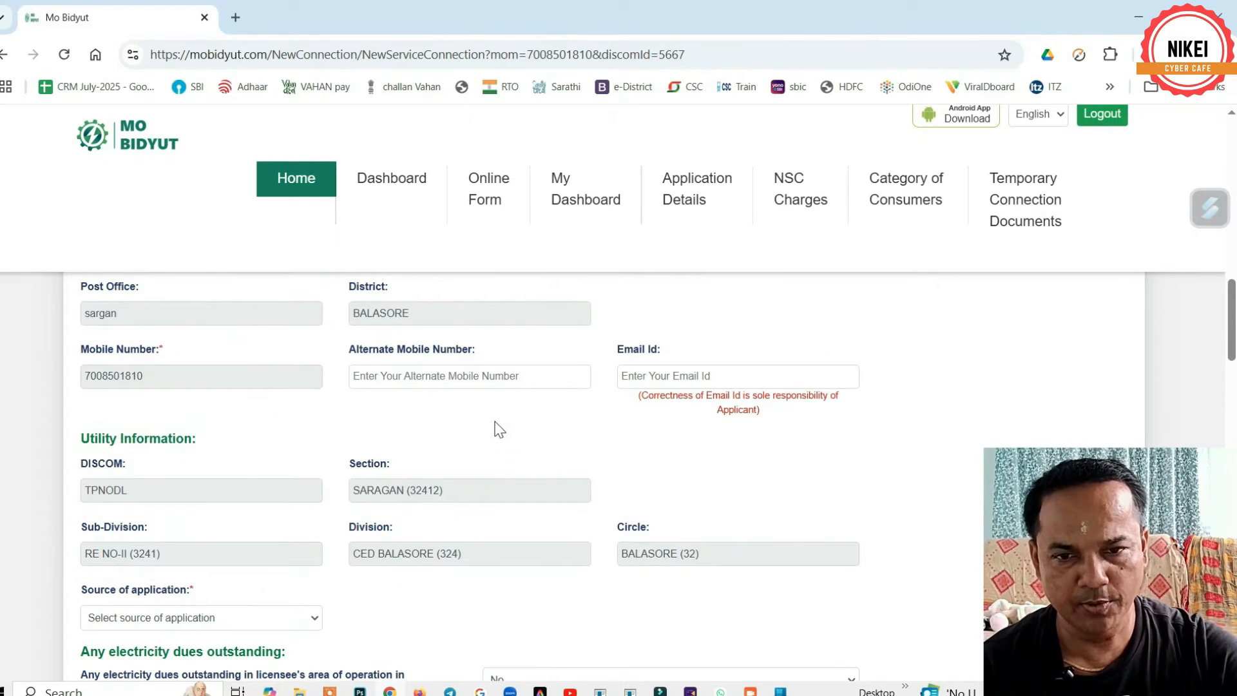
{"action": "scroll", "coordinate": [476, 417], "scroll_direction": "down", "scroll_amount": 1}
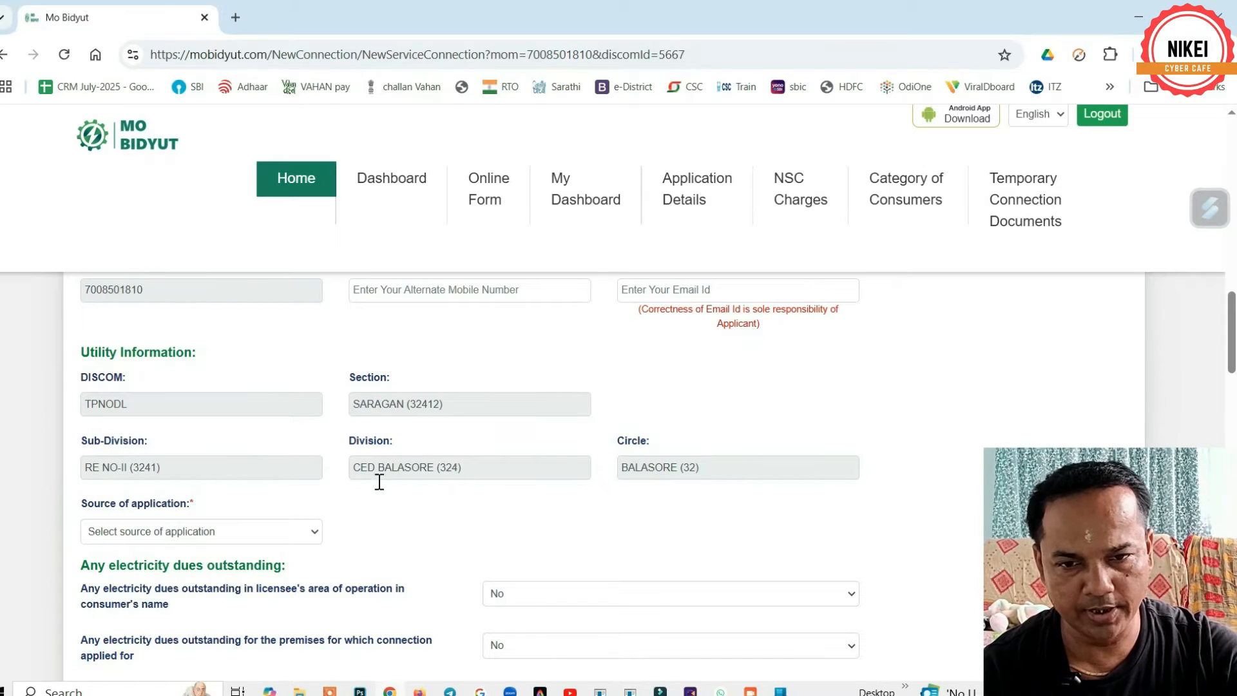
{"action": "scroll", "coordinate": [711, 464], "scroll_direction": "down", "scroll_amount": 1}
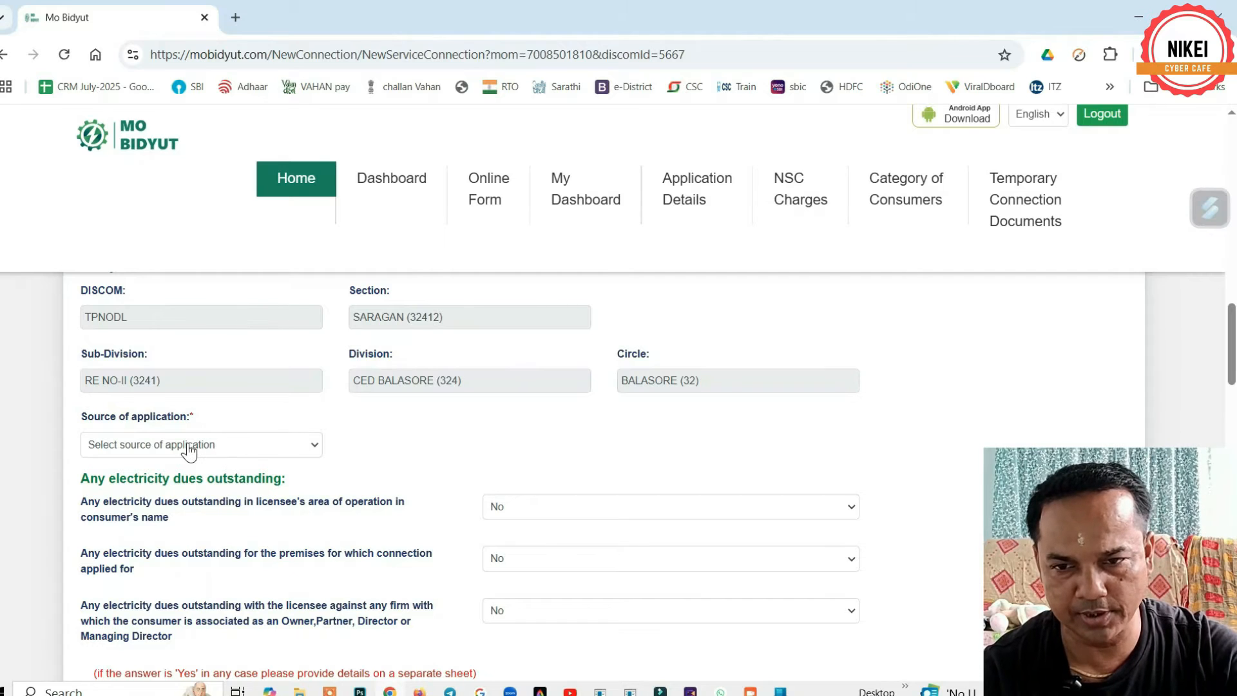
{"action": "left_click", "coordinate": [187, 443]}
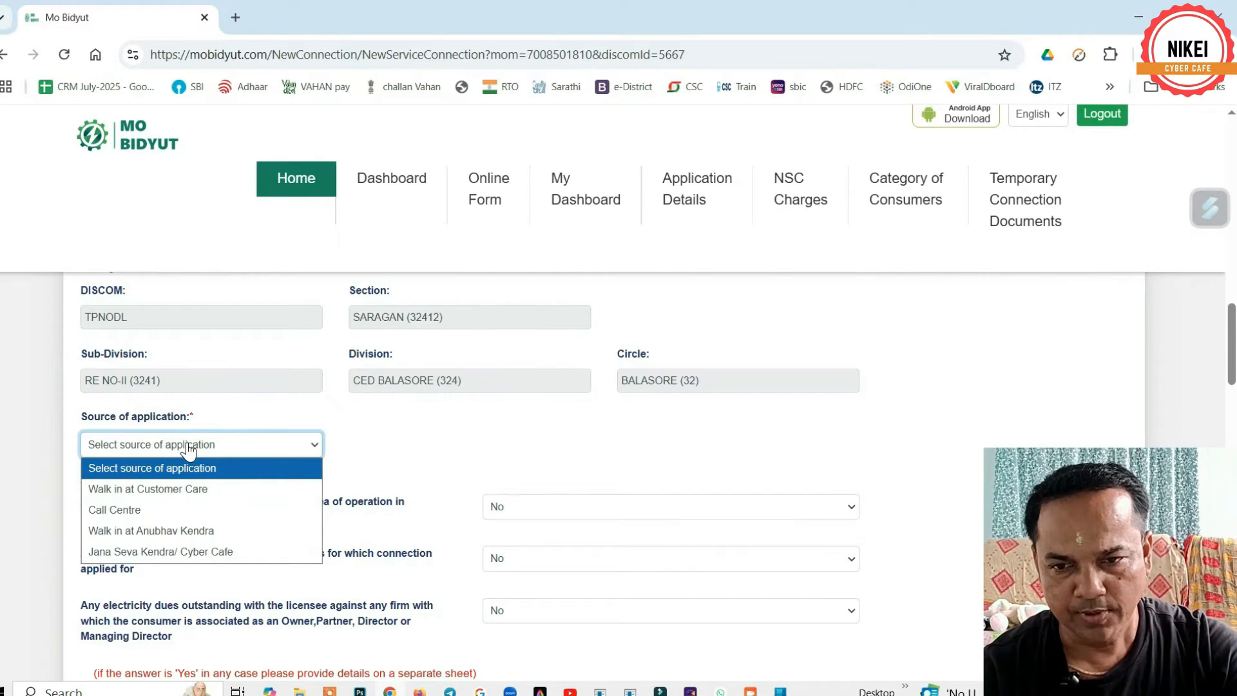
{"action": "left_click", "coordinate": [163, 553]}
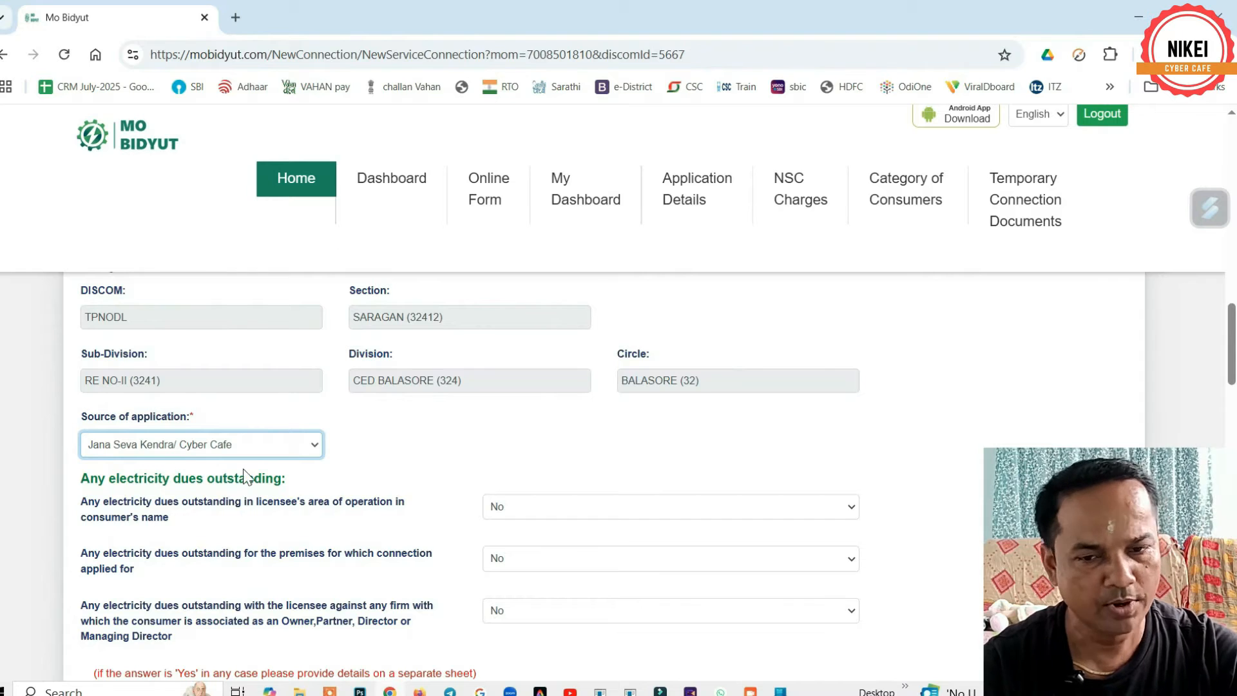
{"action": "scroll", "coordinate": [568, 451], "scroll_direction": "down", "scroll_amount": 3}
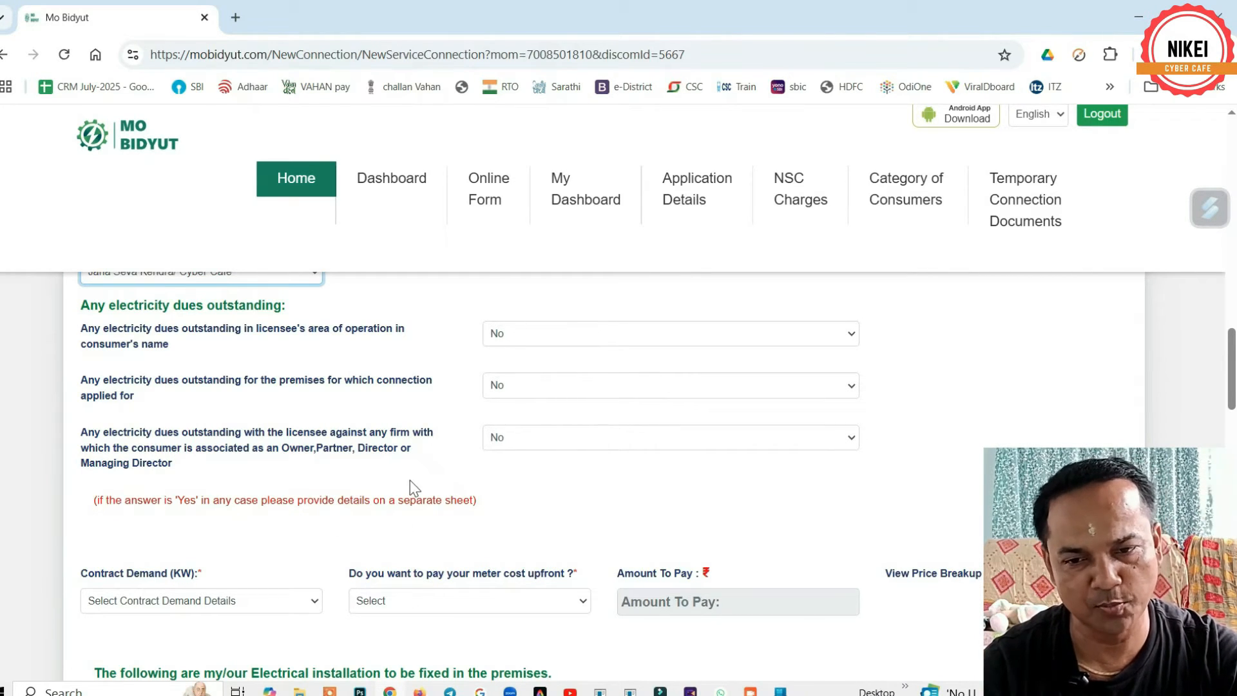
- Set Contract Demand to 2 KW and check the resulting Amount To Pay of 2879.00
{"action": "scroll", "coordinate": [410, 483], "scroll_direction": "down", "scroll_amount": 1}
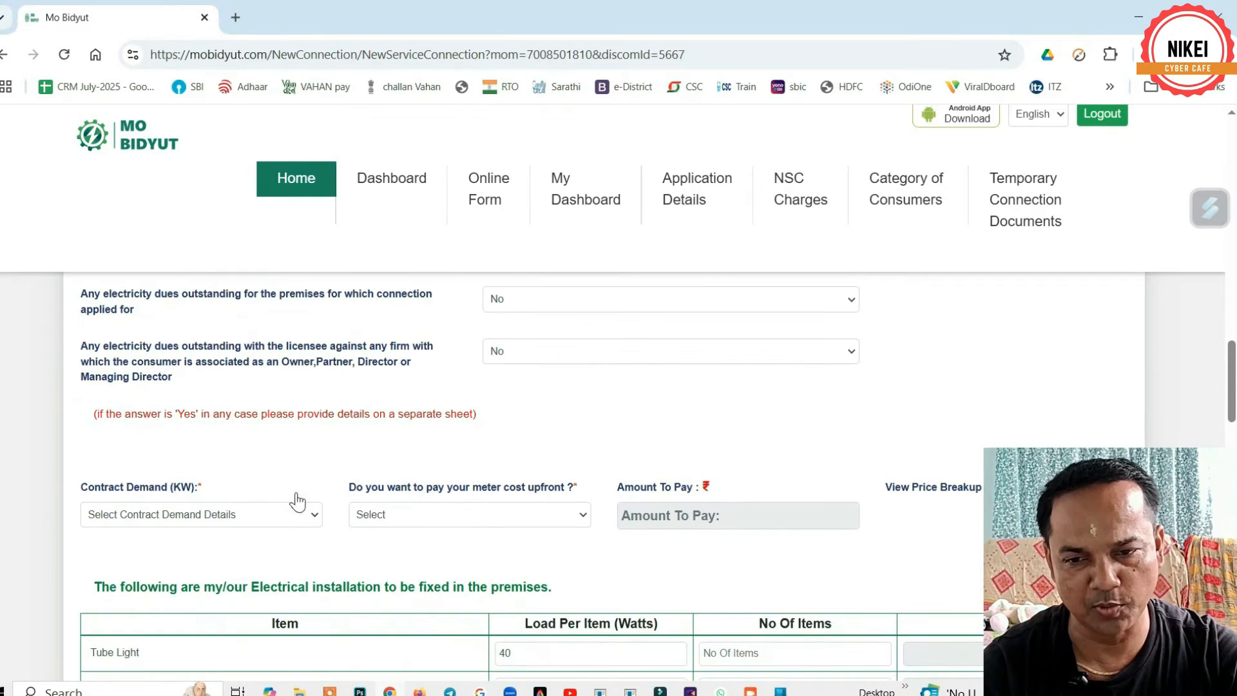
{"action": "left_click", "coordinate": [165, 516]}
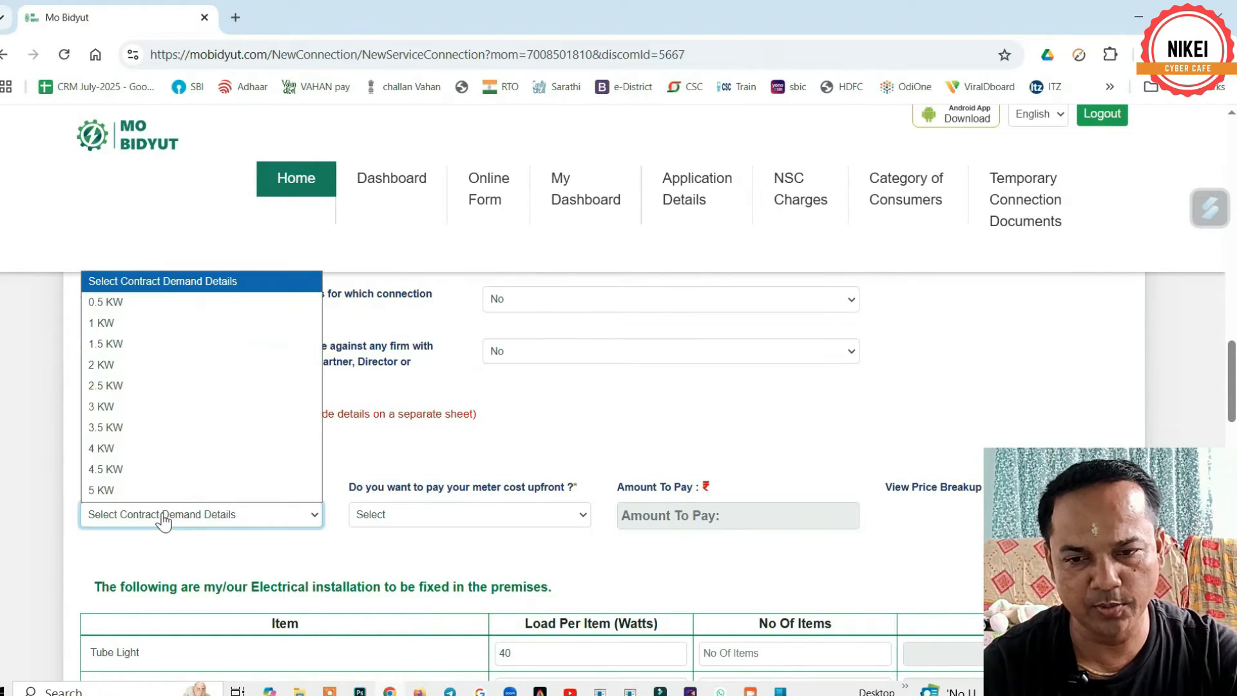
{"action": "left_click", "coordinate": [120, 366]}
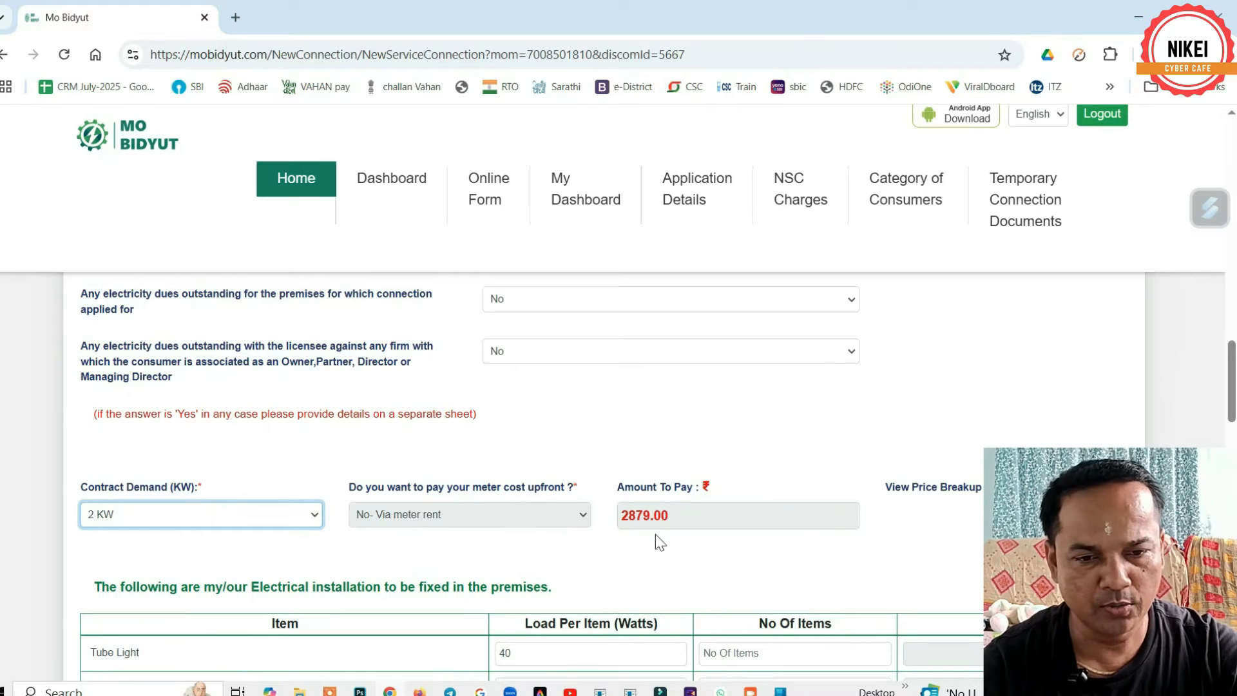
{"action": "double_click", "coordinate": [626, 523]}
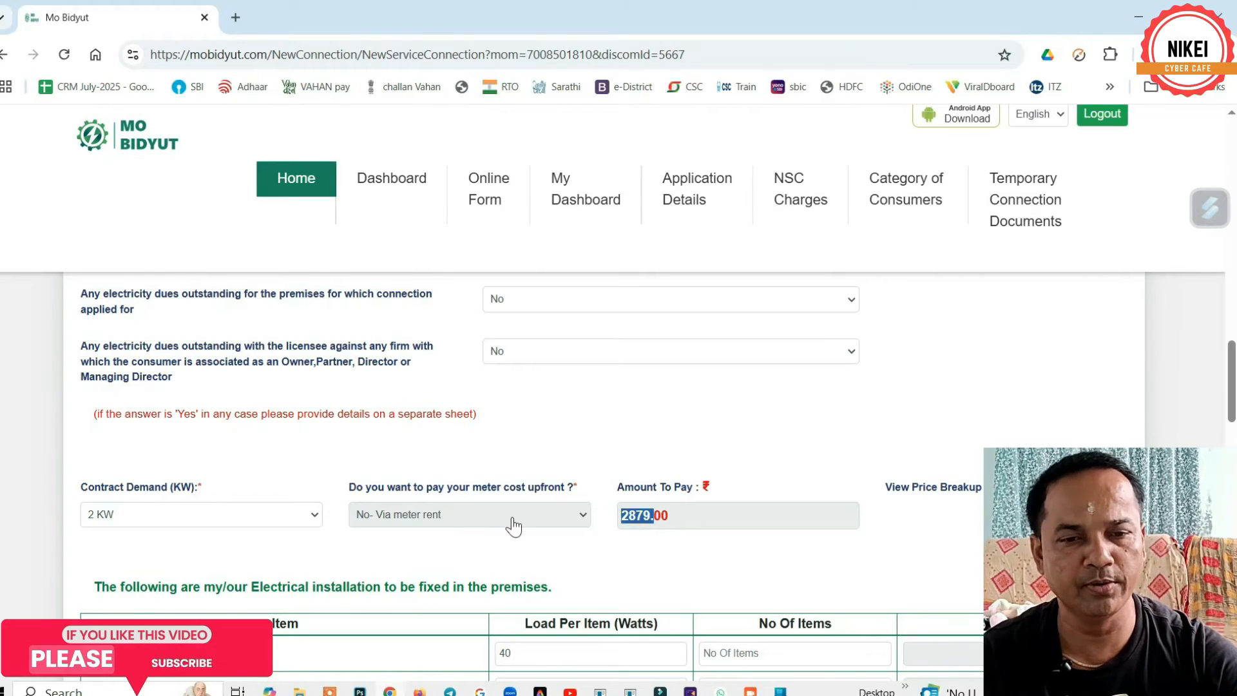
{"action": "left_click", "coordinate": [547, 560]}
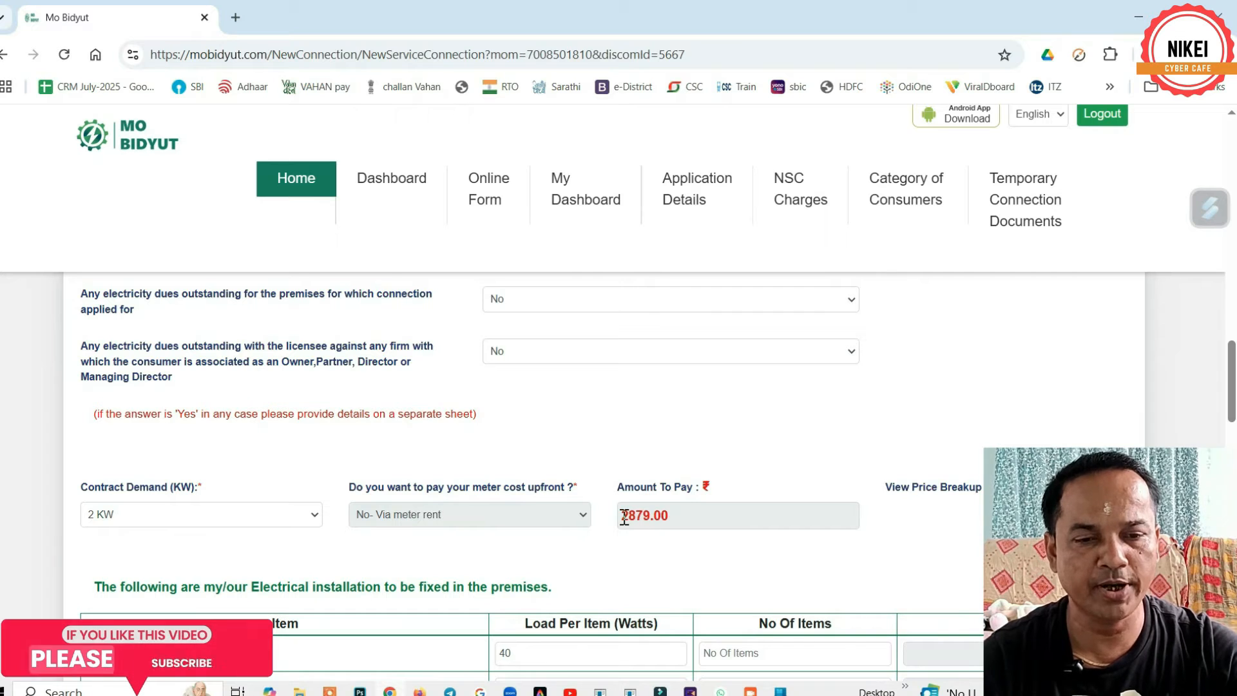
{"action": "left_click_drag", "start_coordinate": [621, 515], "coordinate": [662, 515]}
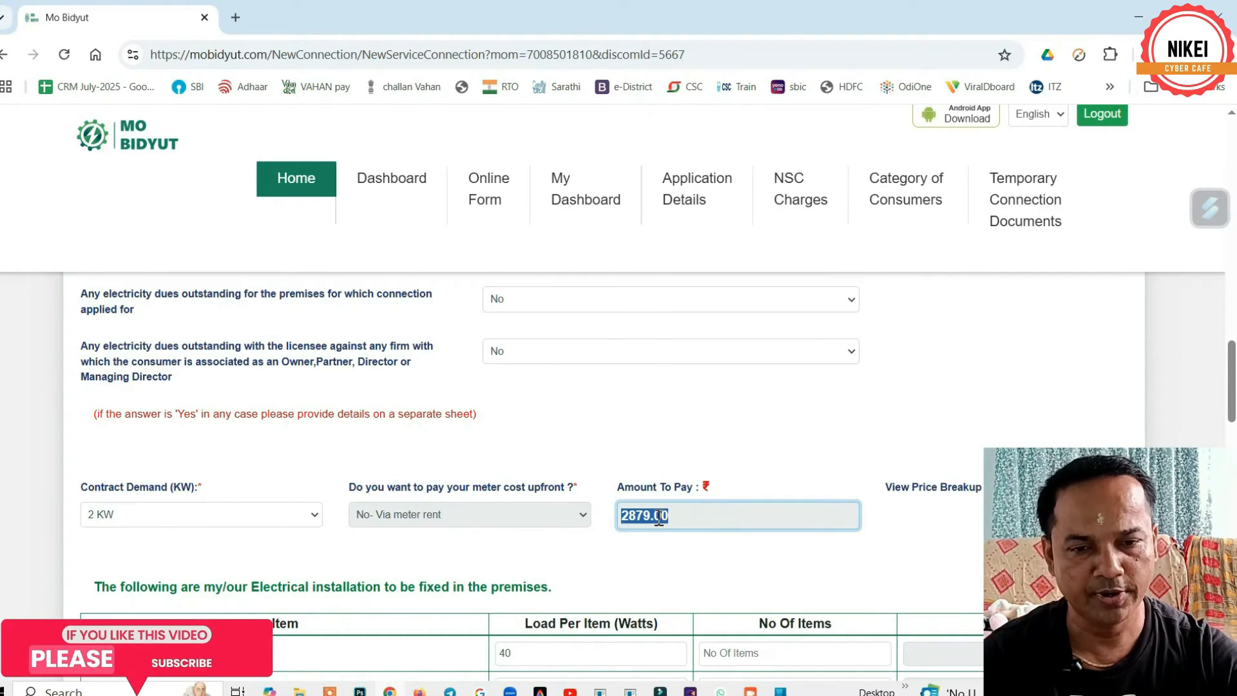
{"action": "scroll", "coordinate": [656, 468], "scroll_direction": "down", "scroll_amount": 4}
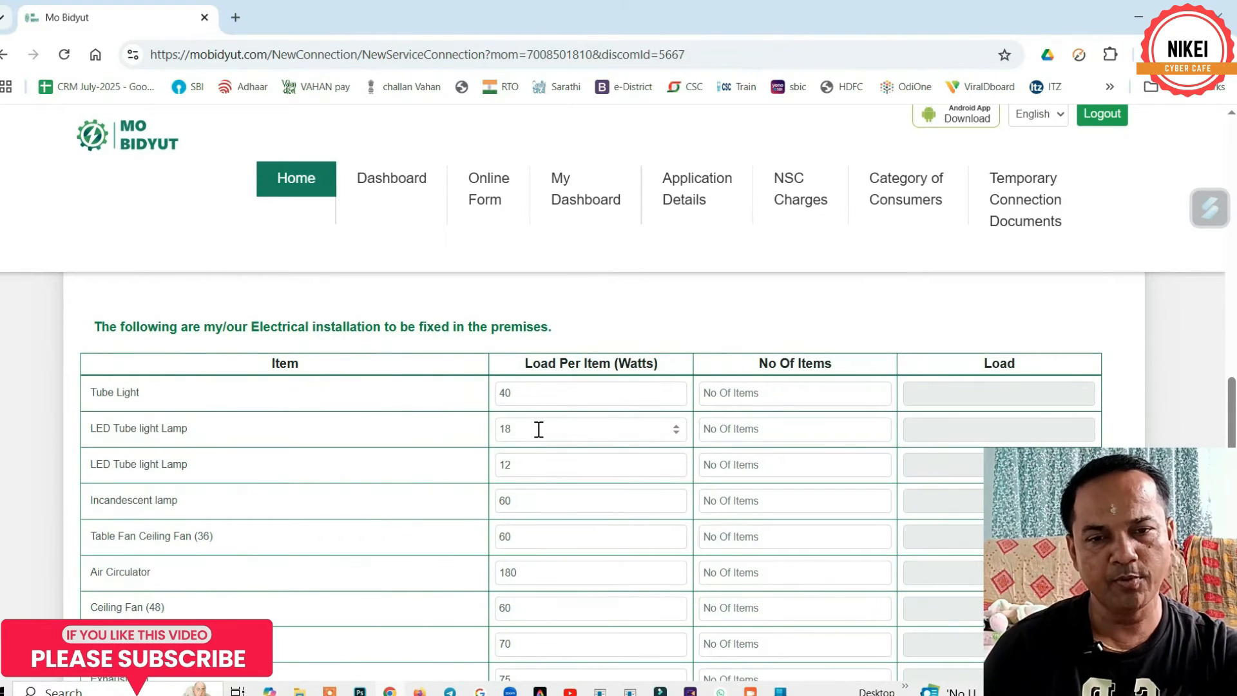
{"action": "scroll", "coordinate": [539, 430], "scroll_direction": "down", "scroll_amount": 1}
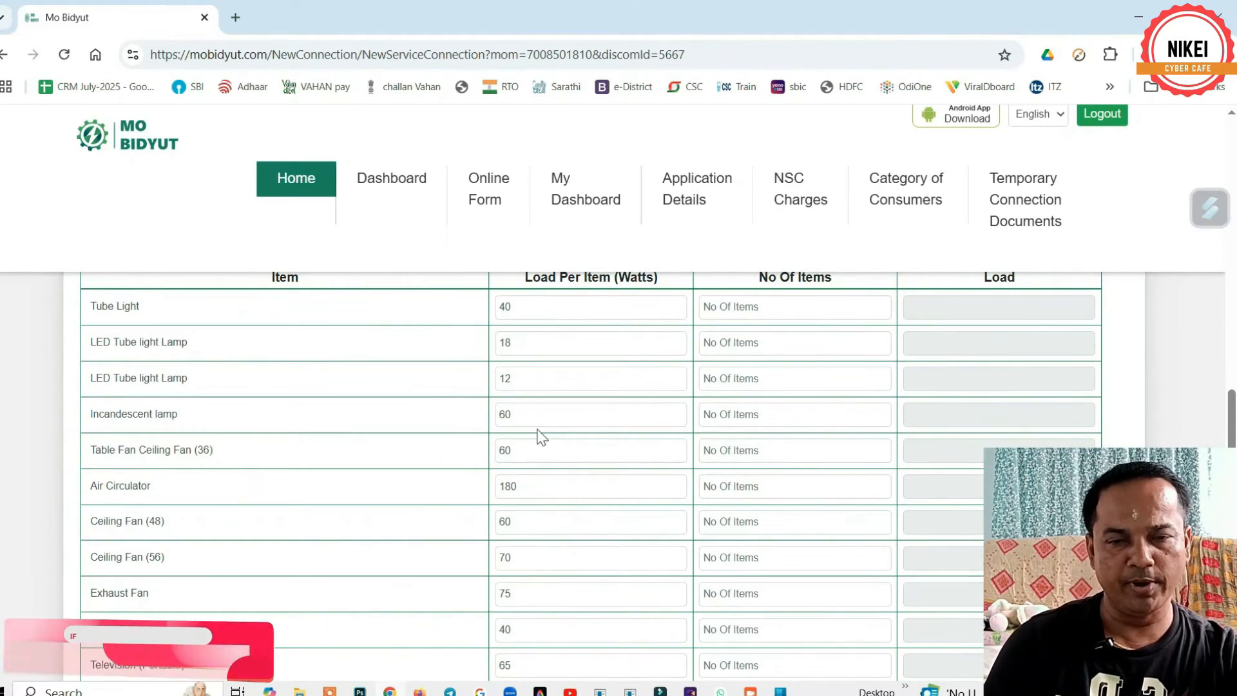
{"action": "scroll", "coordinate": [539, 435], "scroll_direction": "up", "scroll_amount": 4}
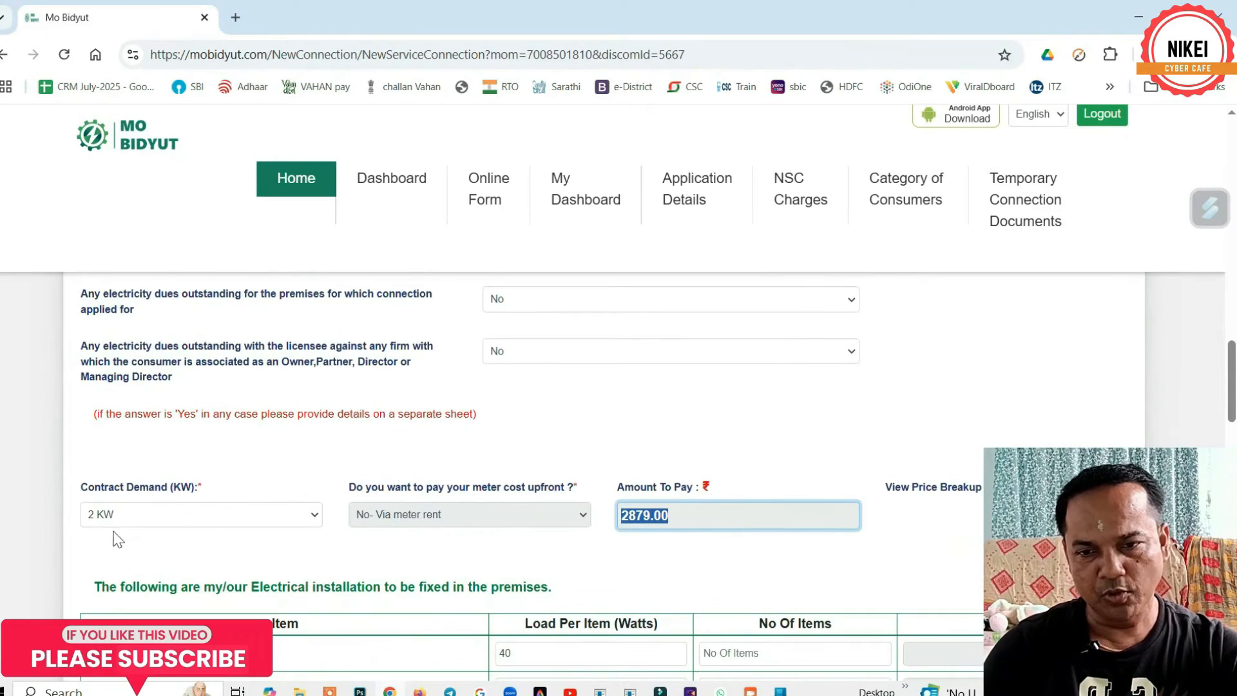
{"action": "left_click", "coordinate": [118, 519]}
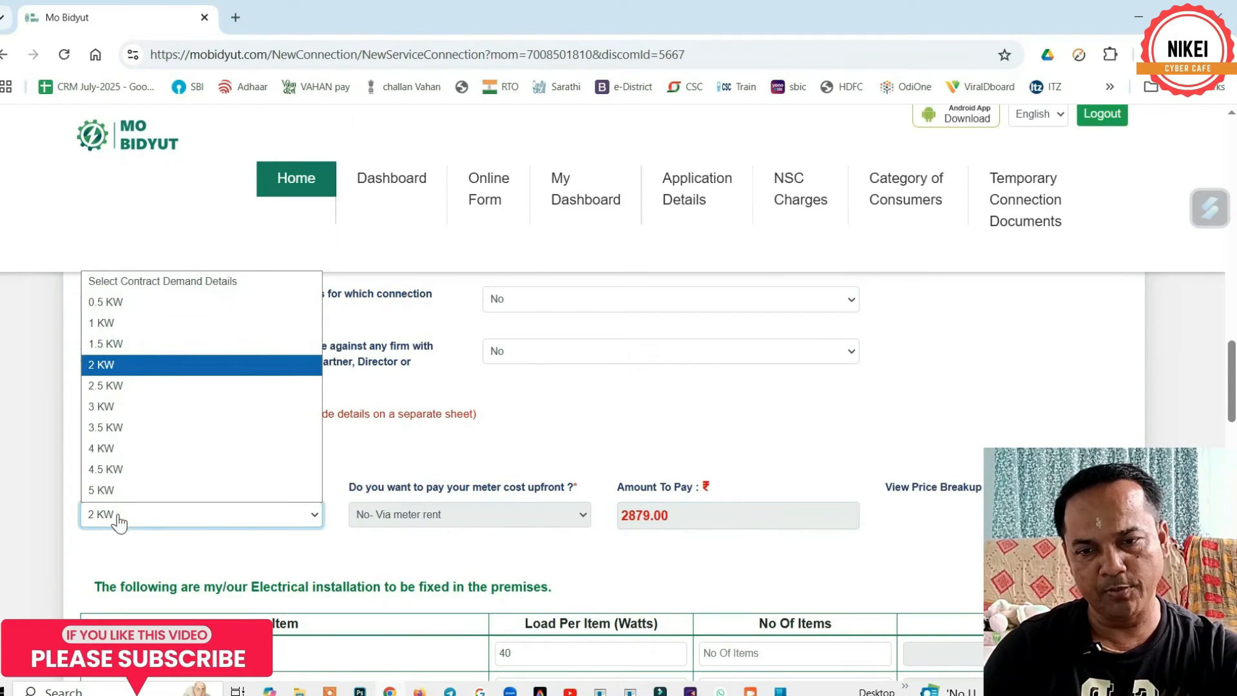
{"action": "left_click", "coordinate": [123, 428]}
{"action": "left_click", "coordinate": [183, 515]}
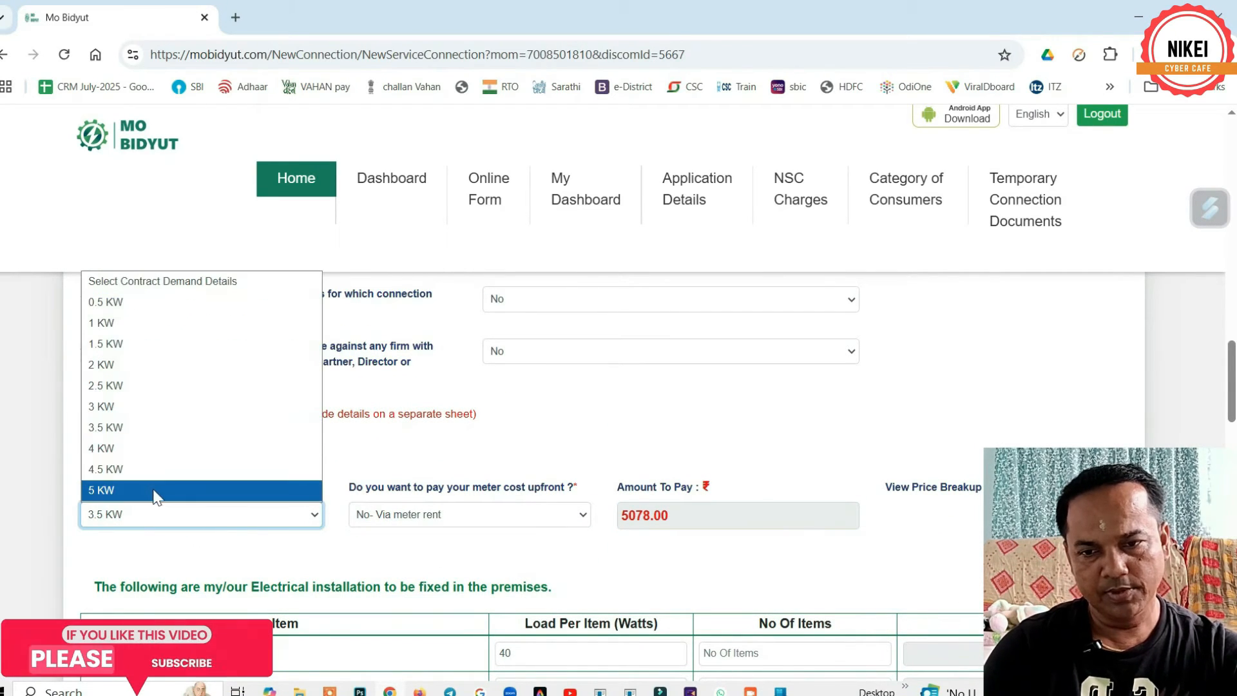
{"action": "left_click", "coordinate": [132, 449]}
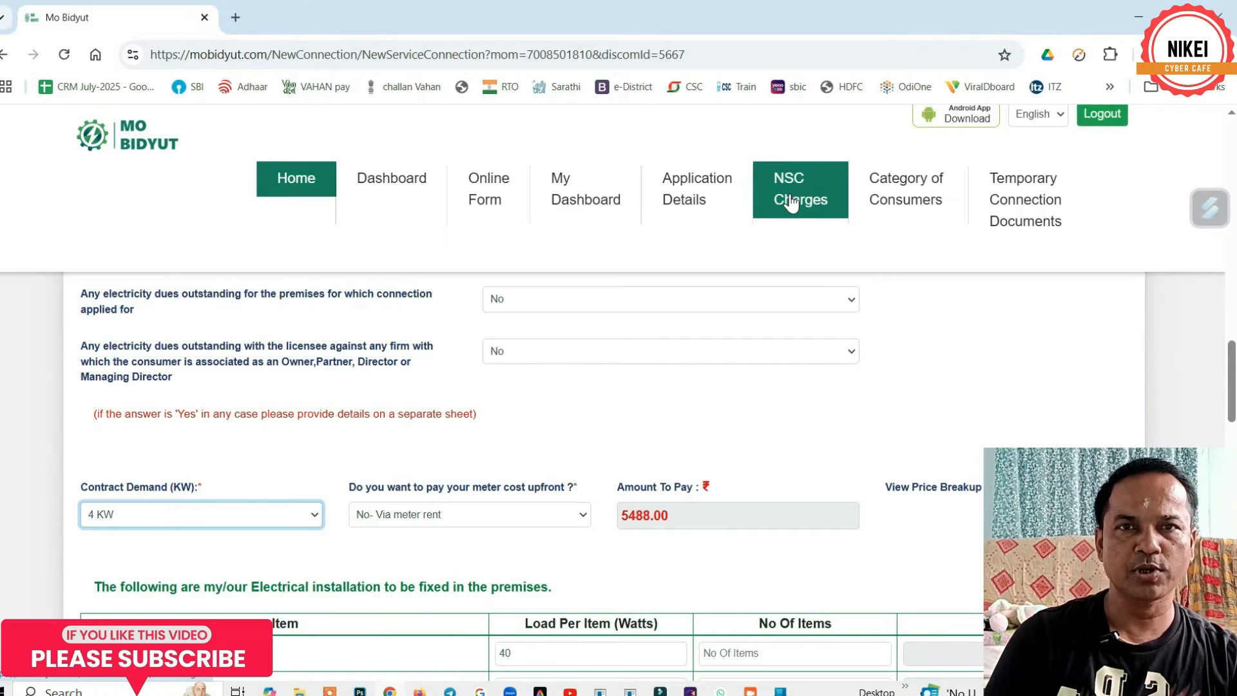
{"action": "scroll", "coordinate": [515, 548], "scroll_direction": "down", "scroll_amount": 5}
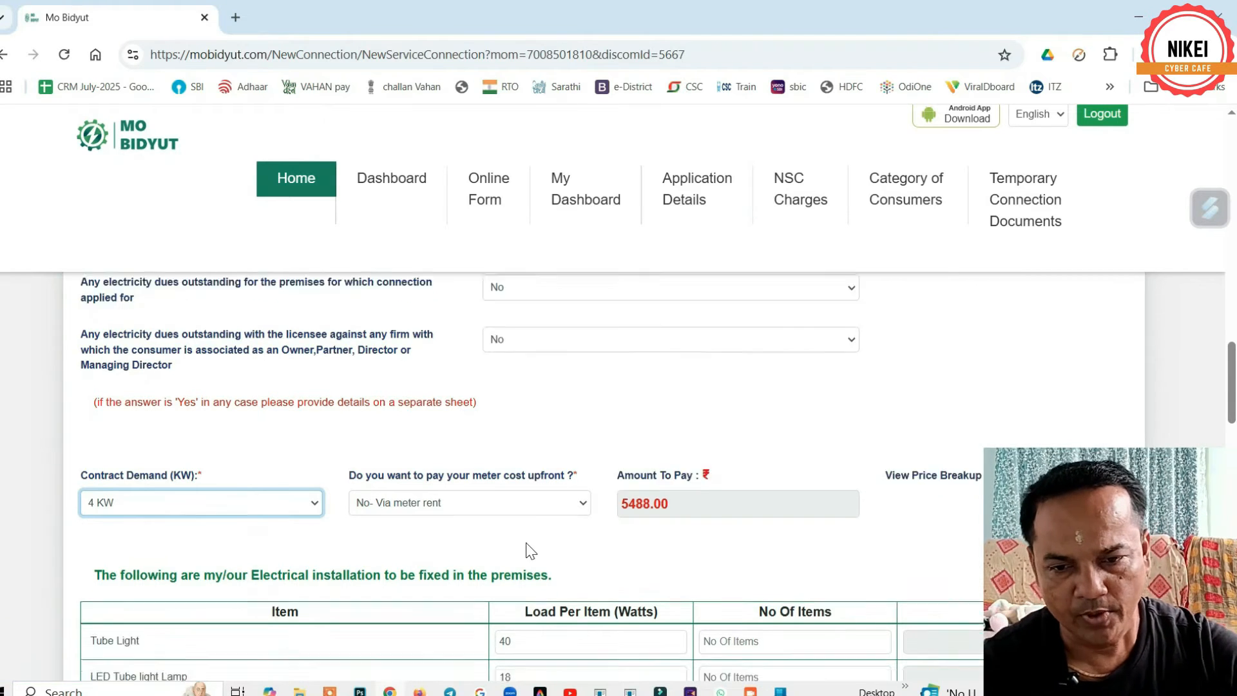
{"action": "scroll", "coordinate": [472, 514], "scroll_direction": "up", "scroll_amount": 3}
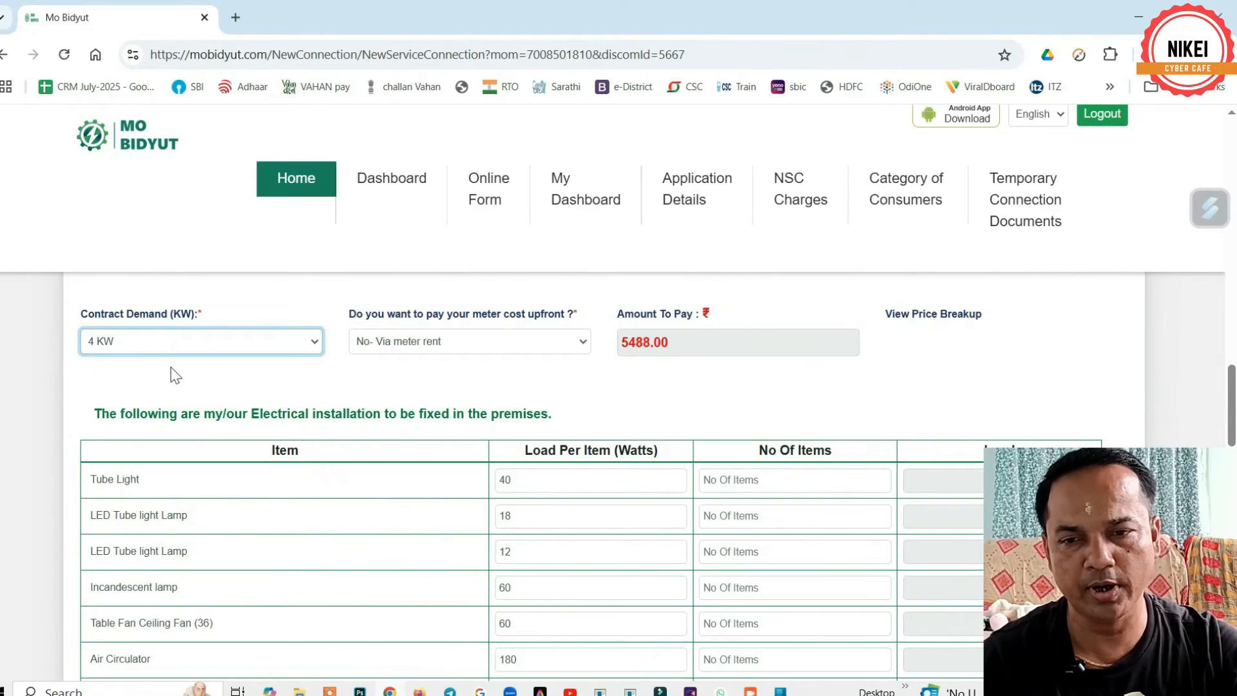
{"action": "left_click", "coordinate": [163, 351]}
{"action": "left_click", "coordinate": [122, 451]}
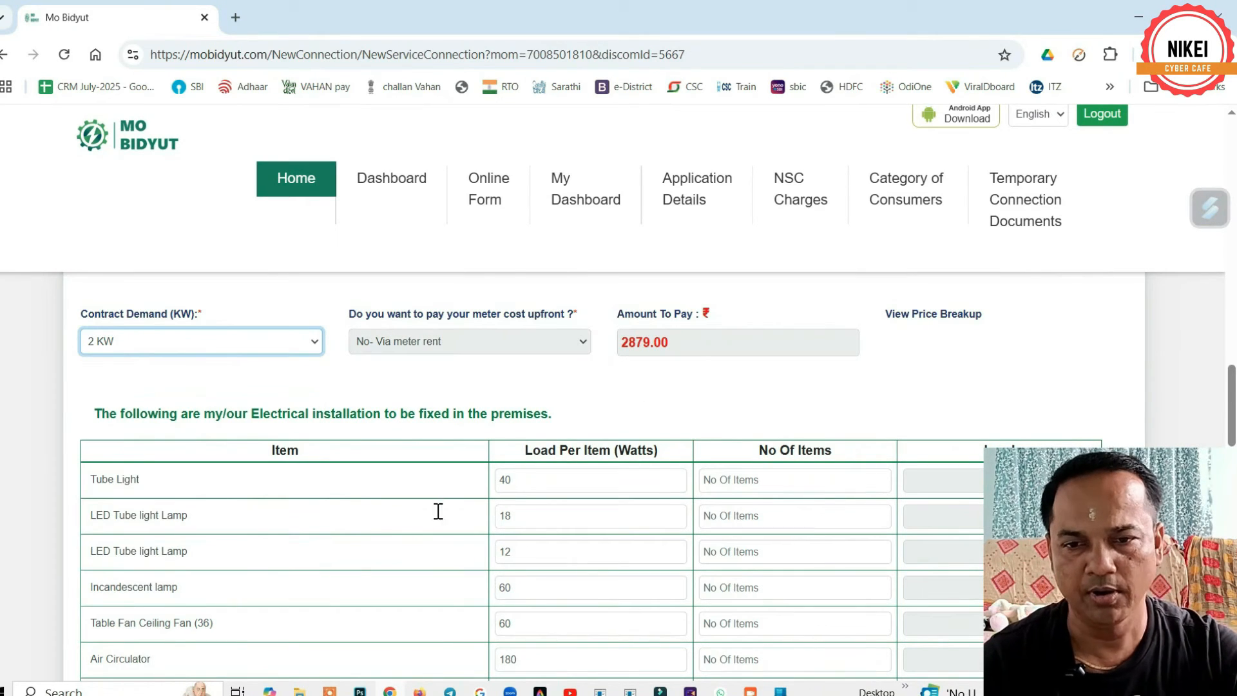
{"action": "scroll", "coordinate": [383, 475], "scroll_direction": "down", "scroll_amount": 1}
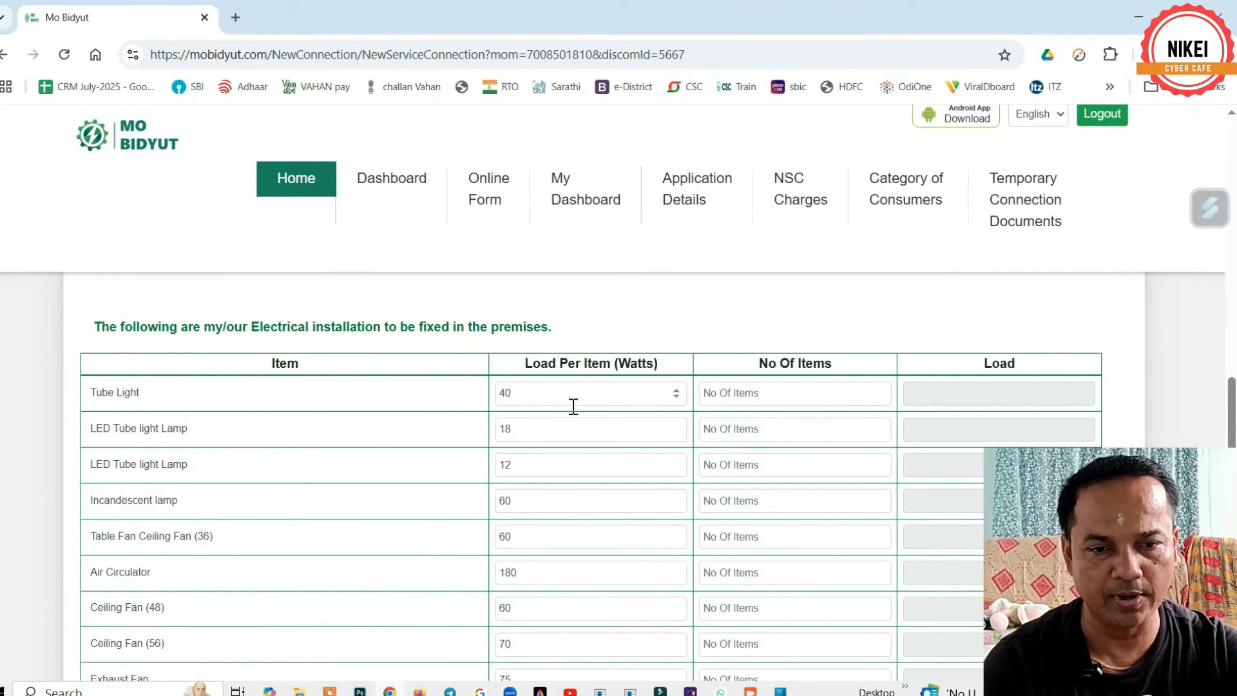
- Enter counts of 5 tube lights, 2 exhaust fans, 1 television and 5 double-door fridges
{"action": "left_click", "coordinate": [762, 393]}
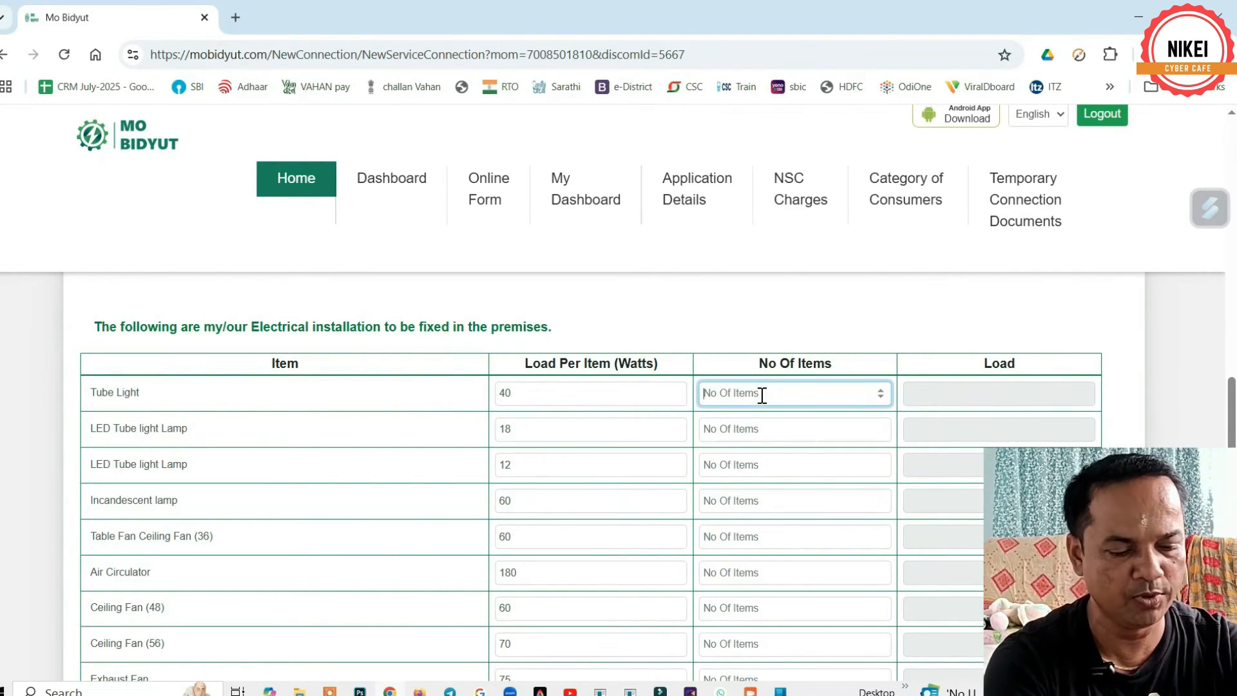
{"action": "type", "text": "5"}
{"action": "left_click", "coordinate": [922, 396]}
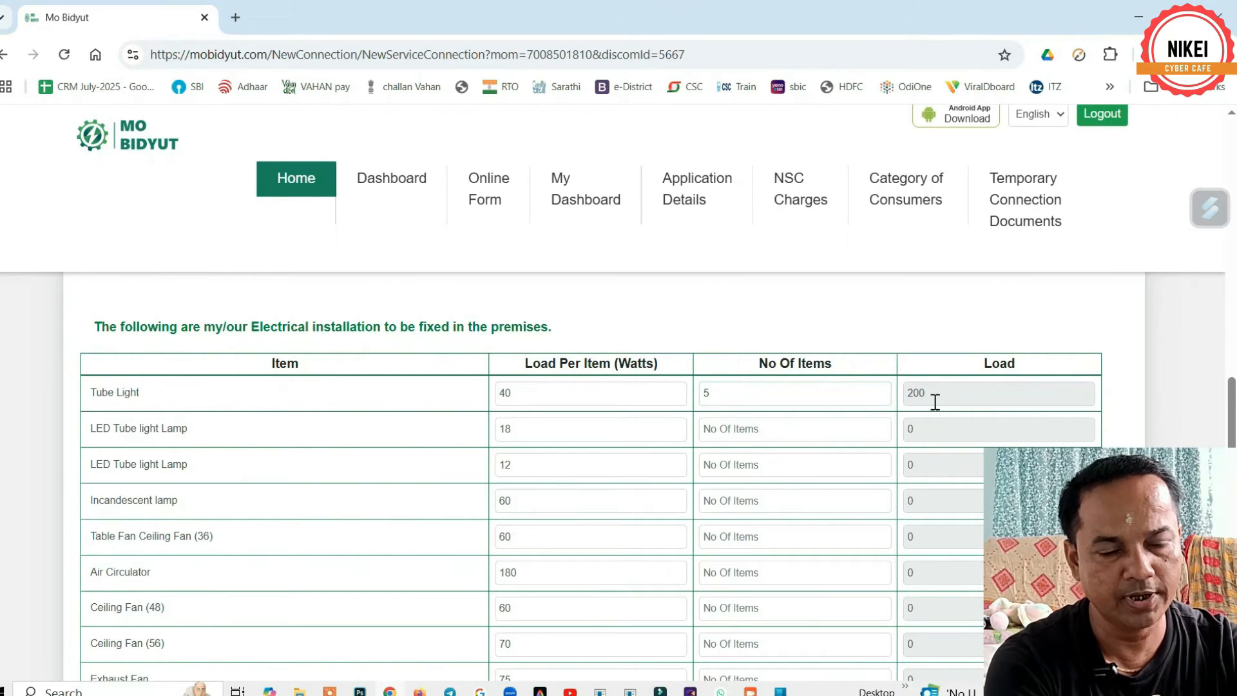
{"action": "scroll", "coordinate": [171, 489], "scroll_direction": "down", "scroll_amount": 3}
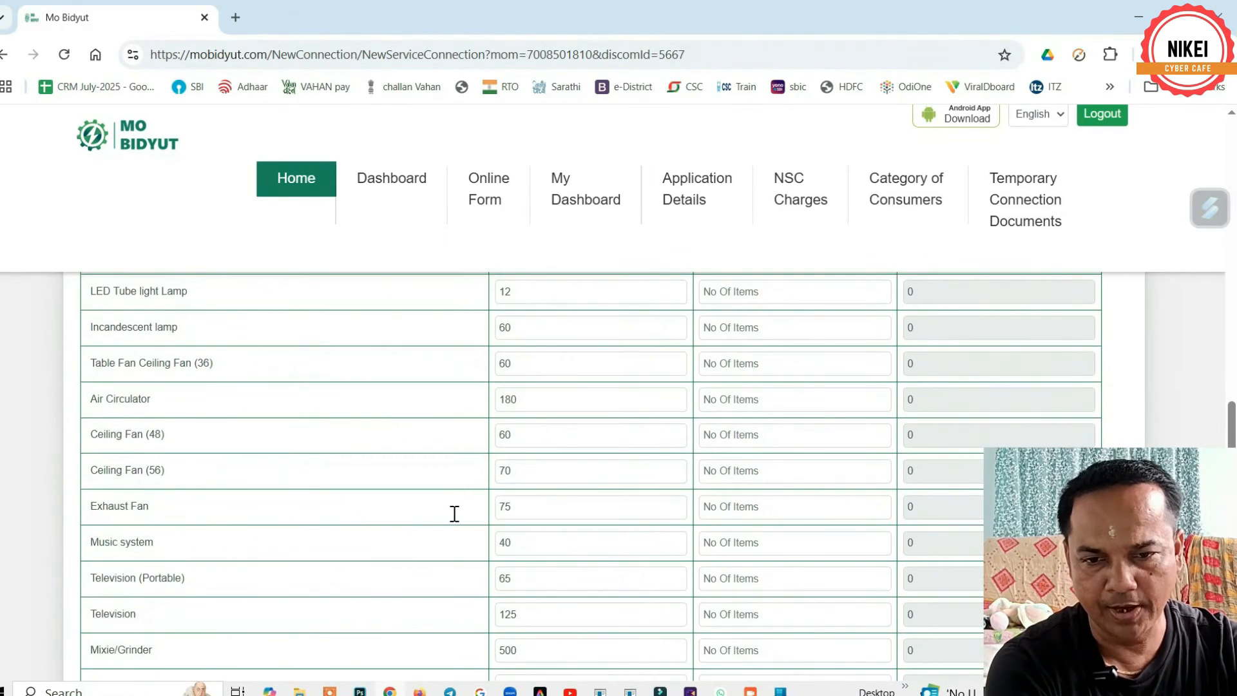
{"action": "left_click", "coordinate": [736, 507]}
{"action": "type", "text": "2"}
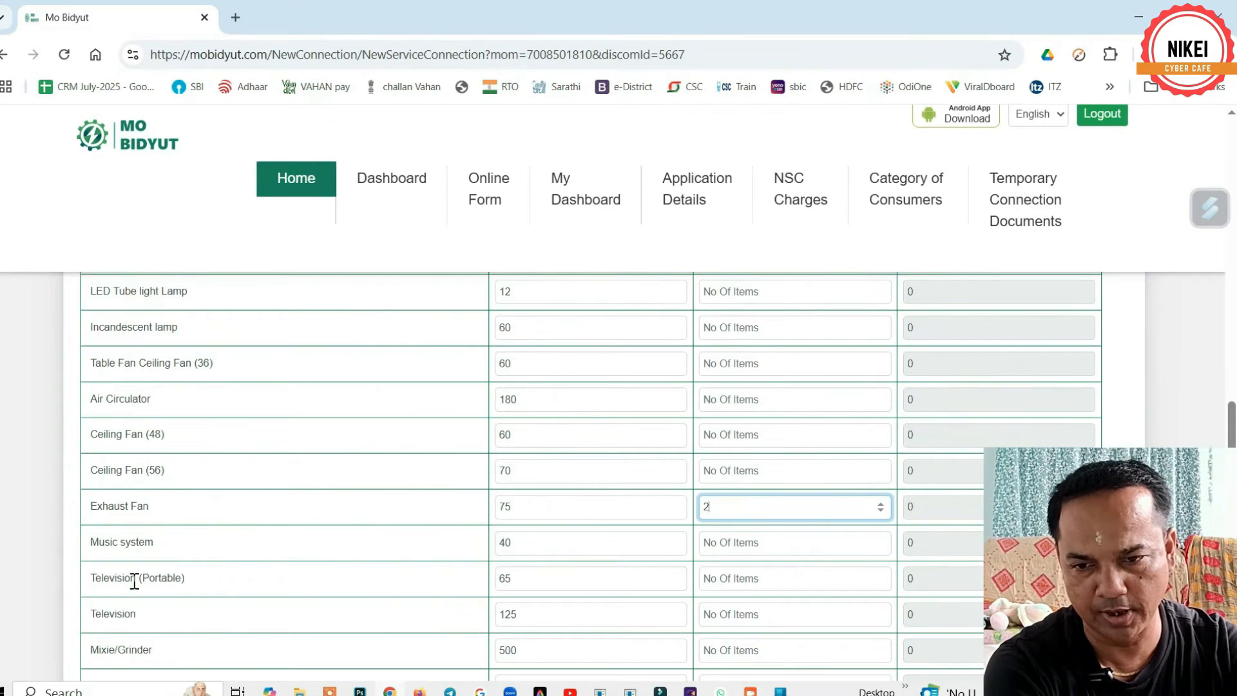
{"action": "scroll", "coordinate": [155, 554], "scroll_direction": "down", "scroll_amount": 1}
{"action": "left_click", "coordinate": [733, 532]}
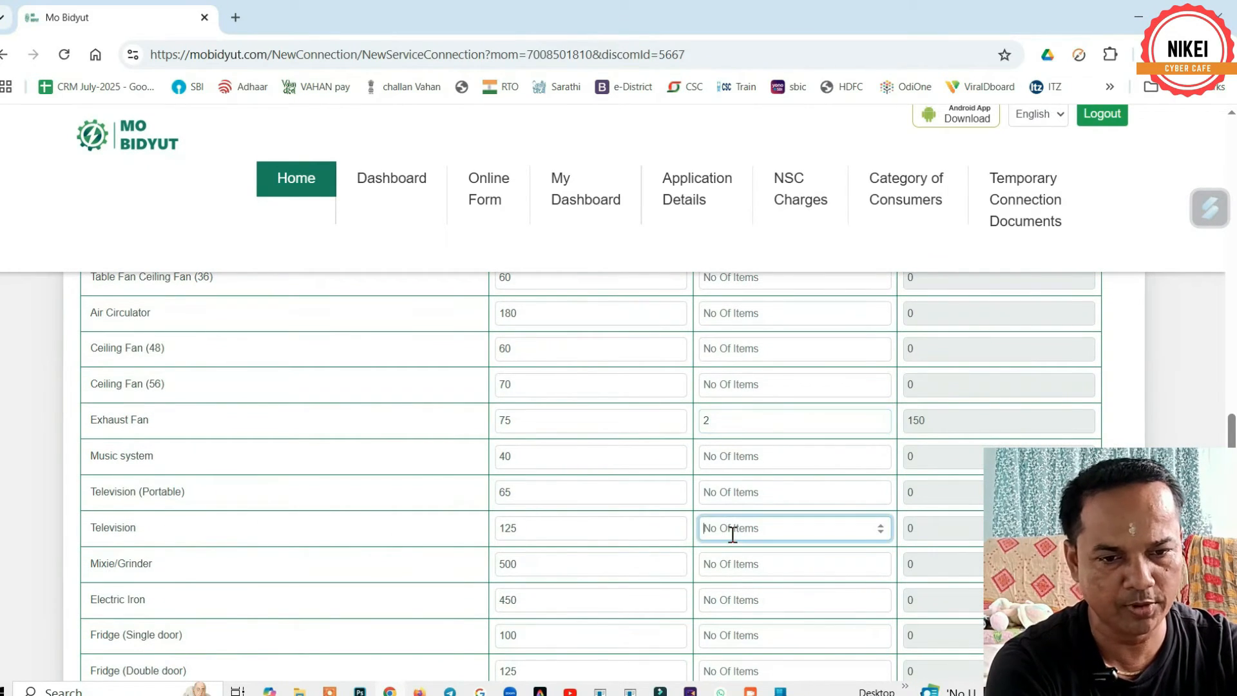
{"action": "type", "text": "1"}
{"action": "scroll", "coordinate": [380, 554], "scroll_direction": "down", "scroll_amount": 3}
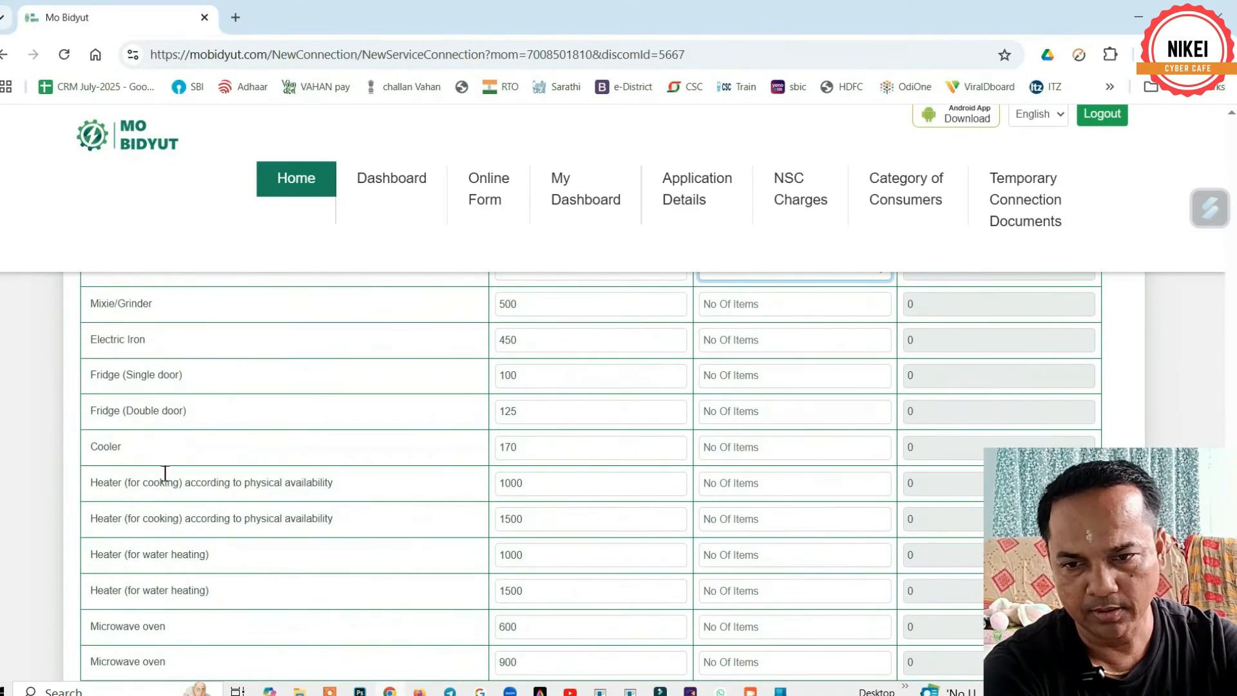
{"action": "left_click", "coordinate": [728, 411]}
{"action": "type", "text": "5"}
{"action": "scroll", "coordinate": [161, 506], "scroll_direction": "down", "scroll_amount": 3}
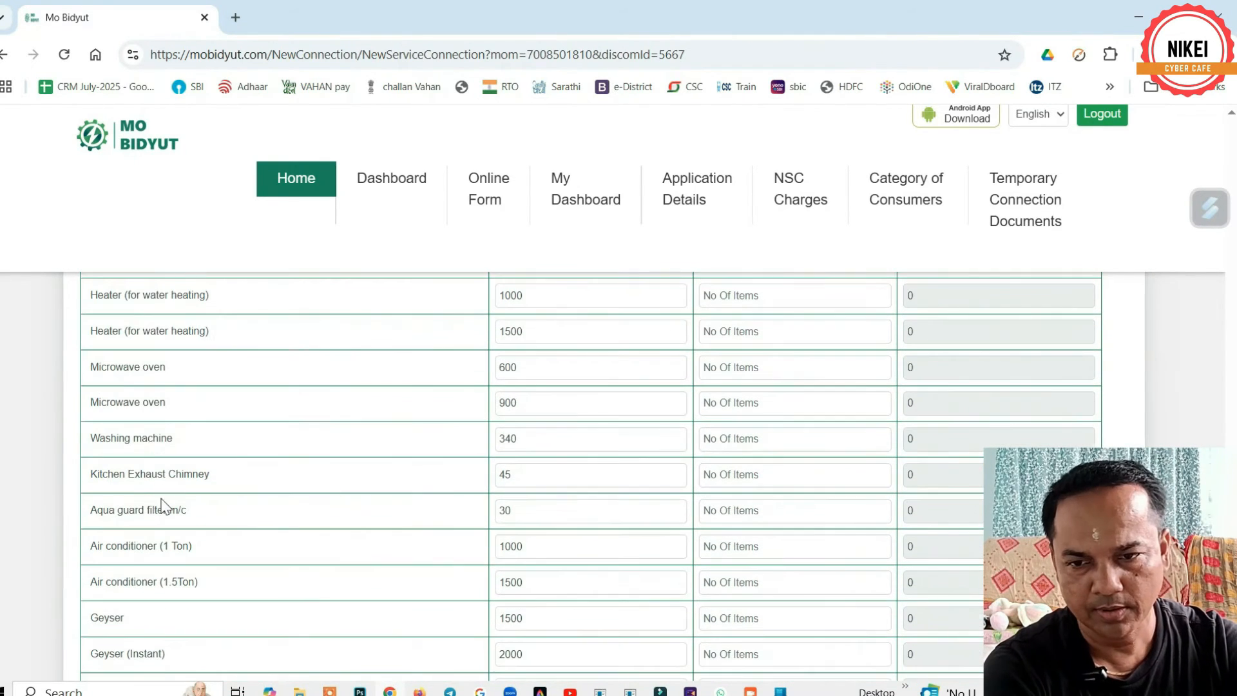
- Enter 1 washing machine and 1 pump set in the No Of Items column
{"action": "left_click", "coordinate": [720, 438]}
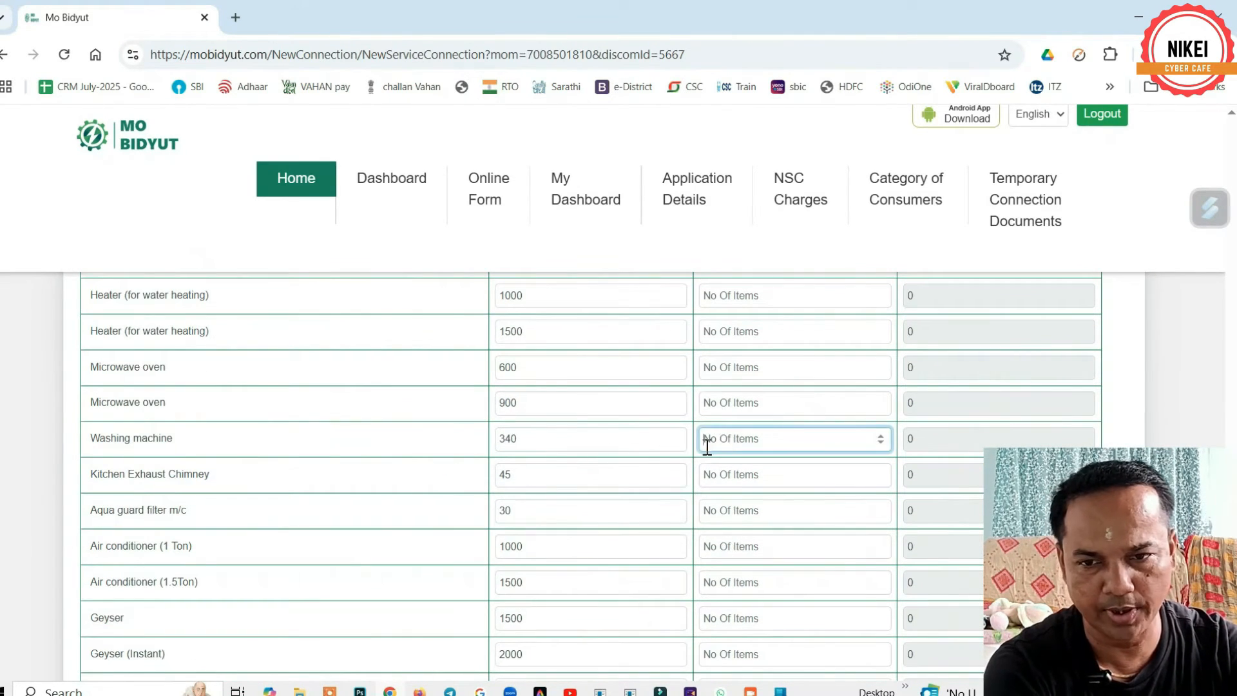
{"action": "type", "text": "1"}
{"action": "scroll", "coordinate": [108, 506], "scroll_direction": "down", "scroll_amount": 3}
{"action": "scroll", "coordinate": [517, 422], "scroll_direction": "down", "scroll_amount": 2}
{"action": "left_click", "coordinate": [724, 427]}
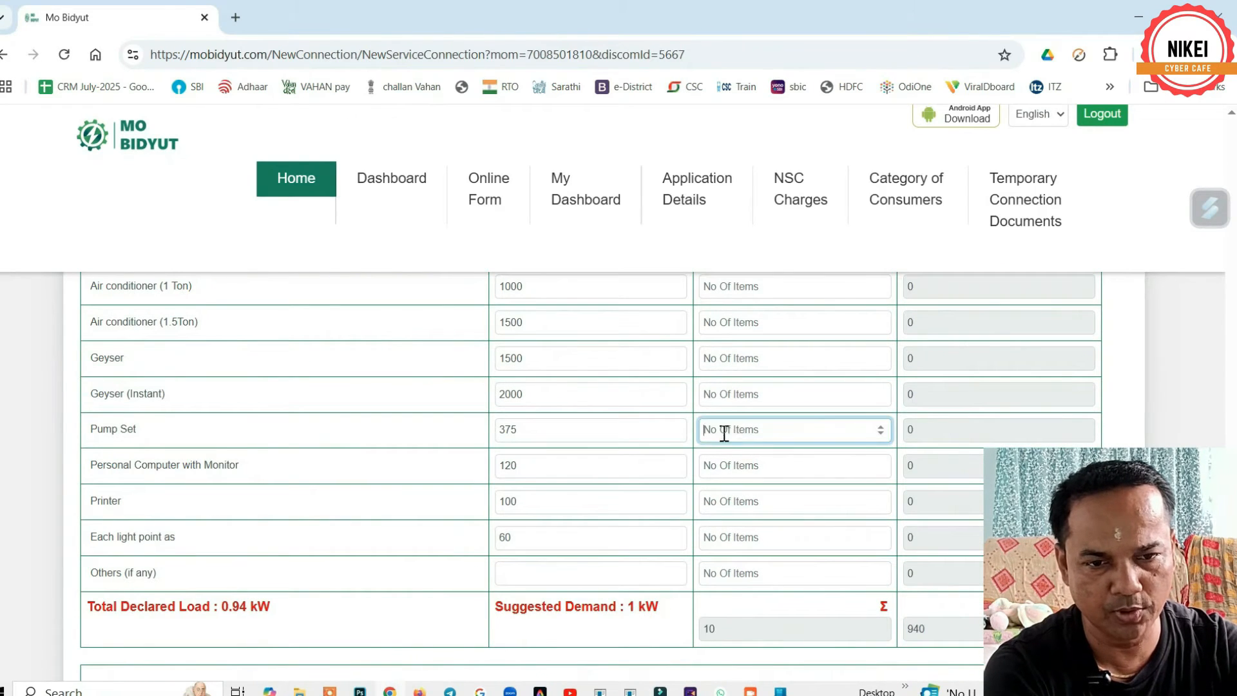
{"action": "type", "text": "1"}
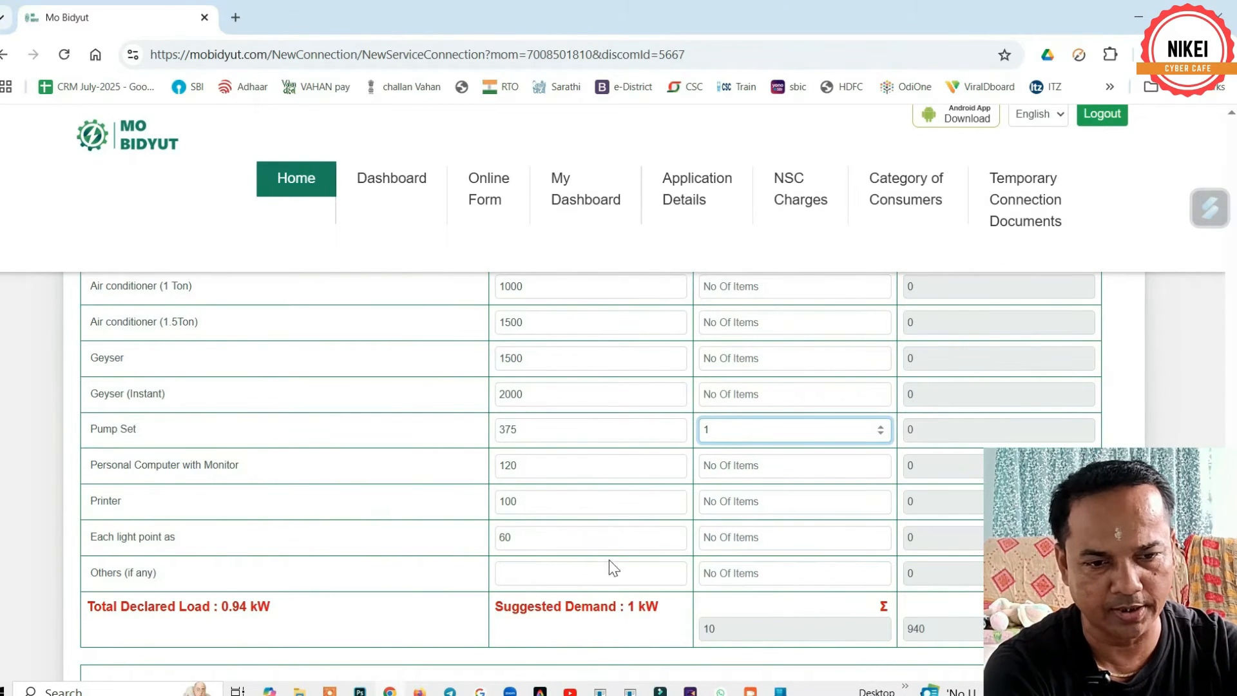
{"action": "left_click", "coordinate": [697, 652]}
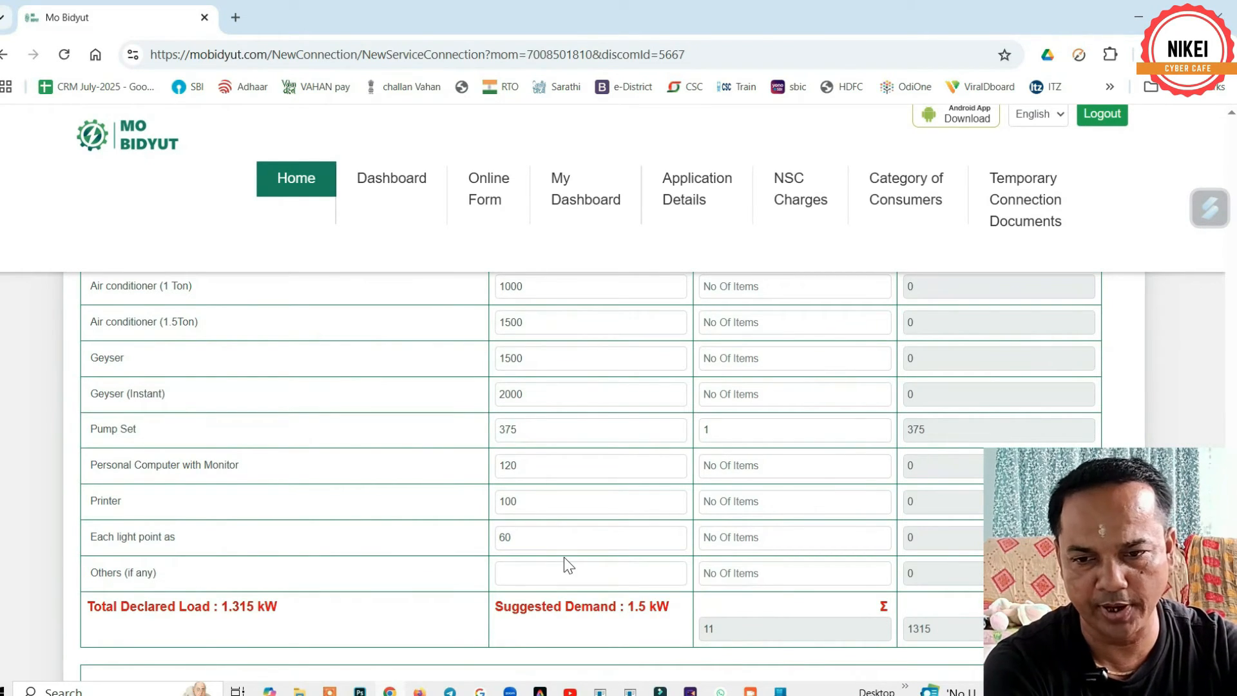
{"action": "scroll", "coordinate": [564, 557], "scroll_direction": "up", "scroll_amount": 5}
{"action": "scroll", "coordinate": [566, 557], "scroll_direction": "up", "scroll_amount": 8}
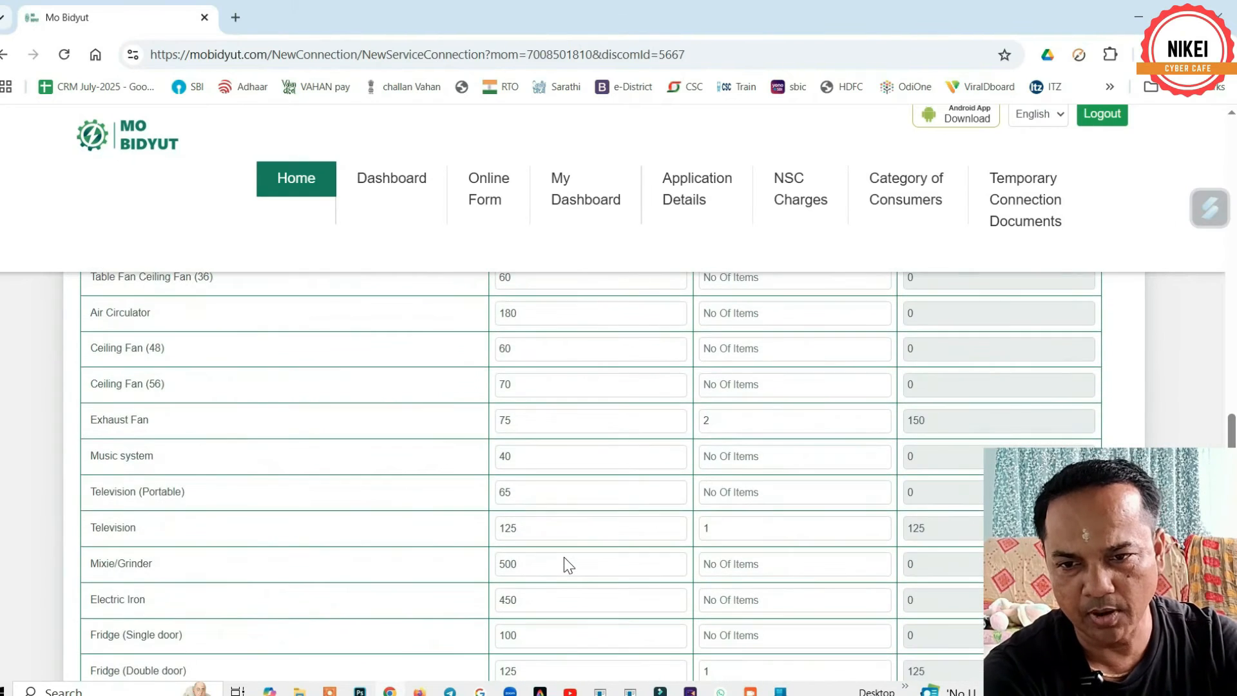
{"action": "scroll", "coordinate": [141, 524], "scroll_direction": "down", "scroll_amount": 1}
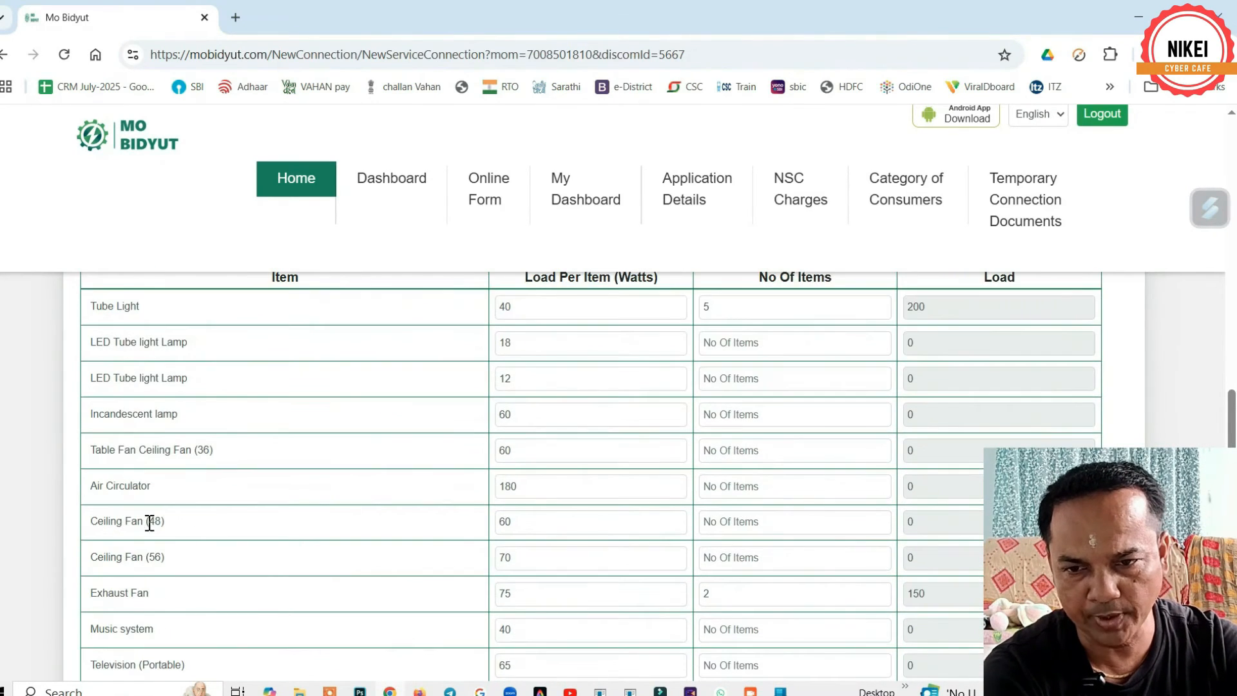
- Enter 5 Ceiling Fan (48), 1 music system, 2 table fans and 10 LED 12 W lamps
{"action": "left_click", "coordinate": [751, 524]}
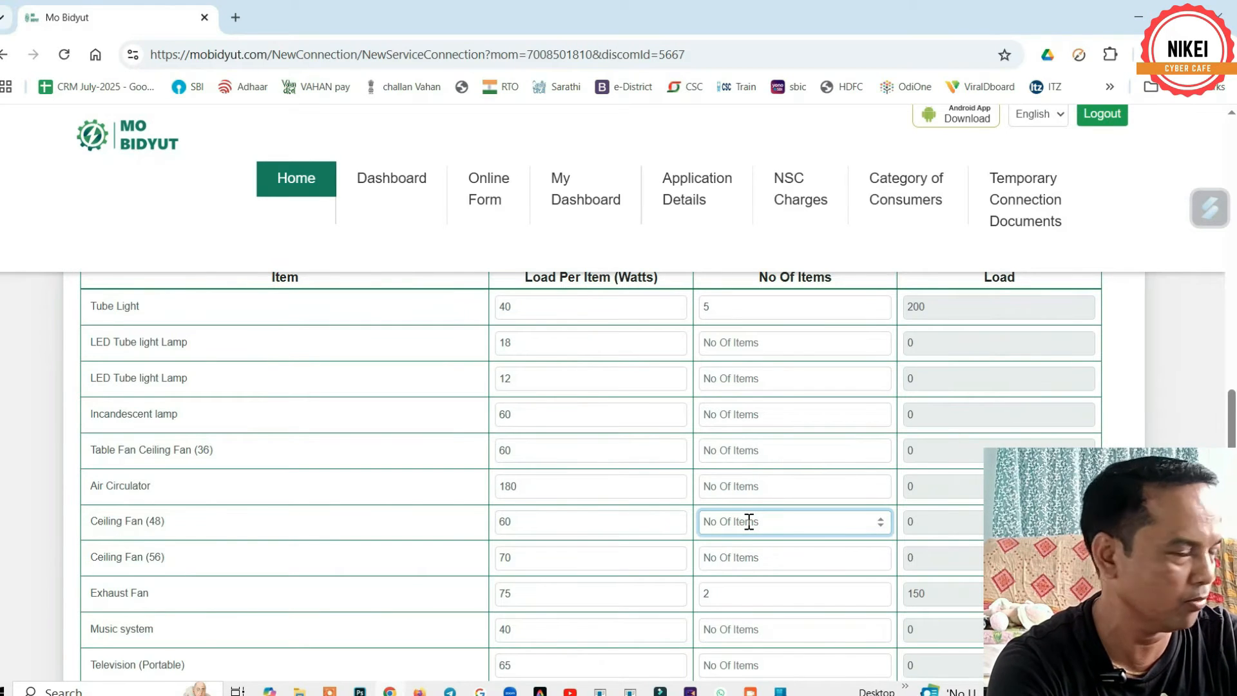
{"action": "type", "text": "5"}
{"action": "scroll", "coordinate": [136, 458], "scroll_direction": "down", "scroll_amount": 2}
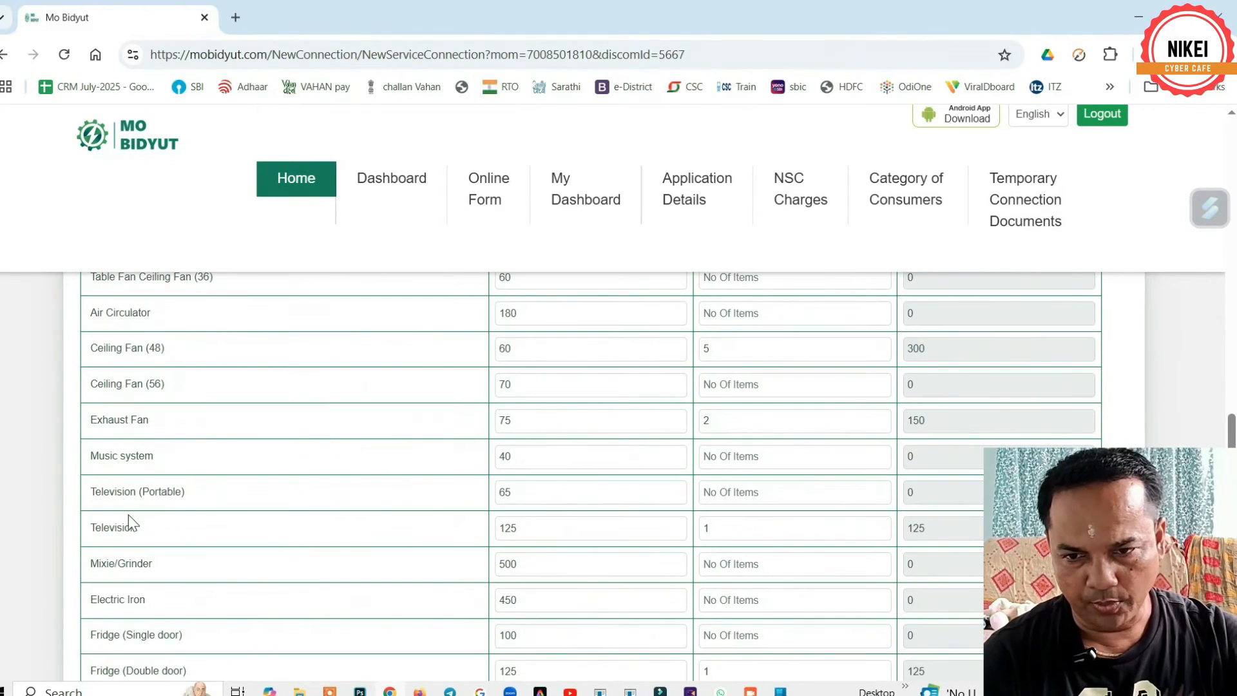
{"action": "left_click", "coordinate": [725, 457]}
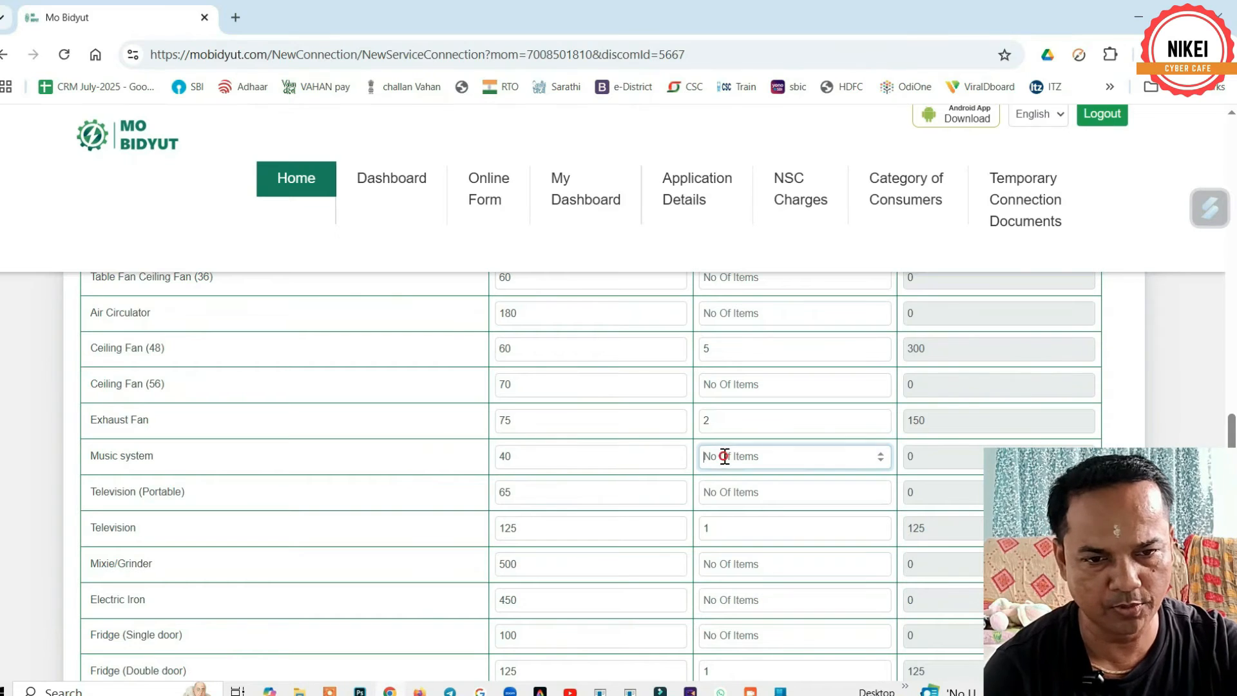
{"action": "type", "text": "1"}
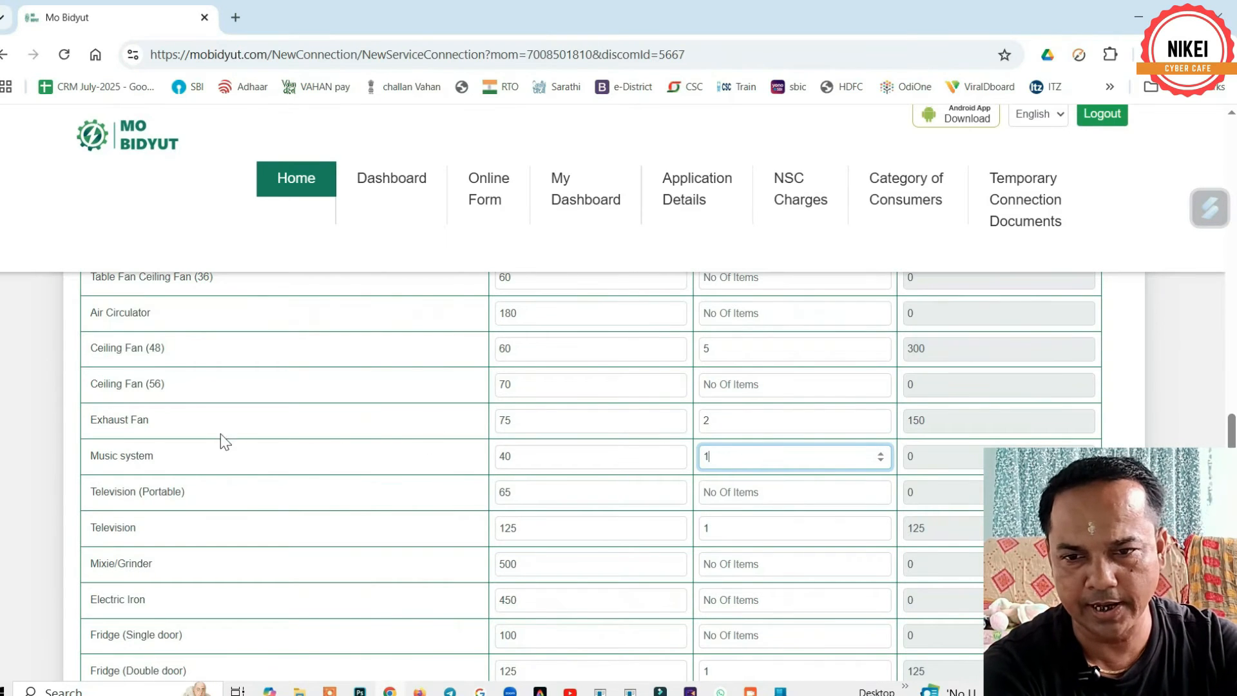
{"action": "scroll", "coordinate": [821, 384], "scroll_direction": "down", "scroll_amount": 15}
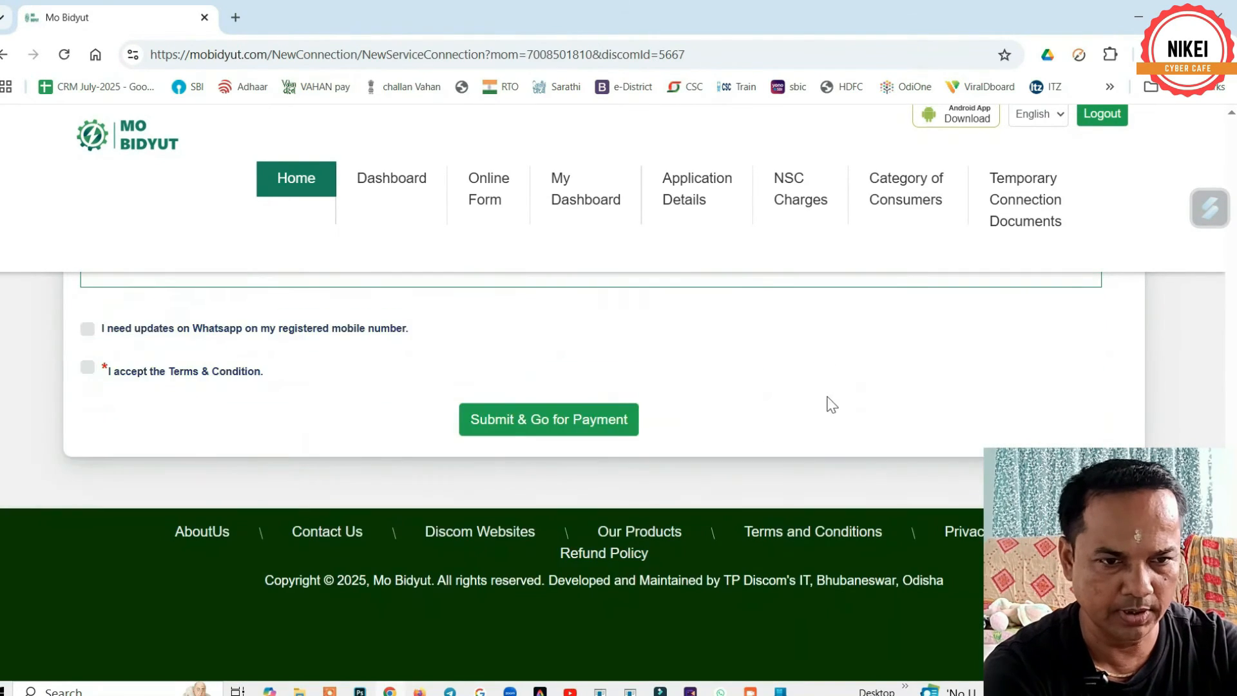
{"action": "scroll", "coordinate": [441, 433], "scroll_direction": "up", "scroll_amount": 4}
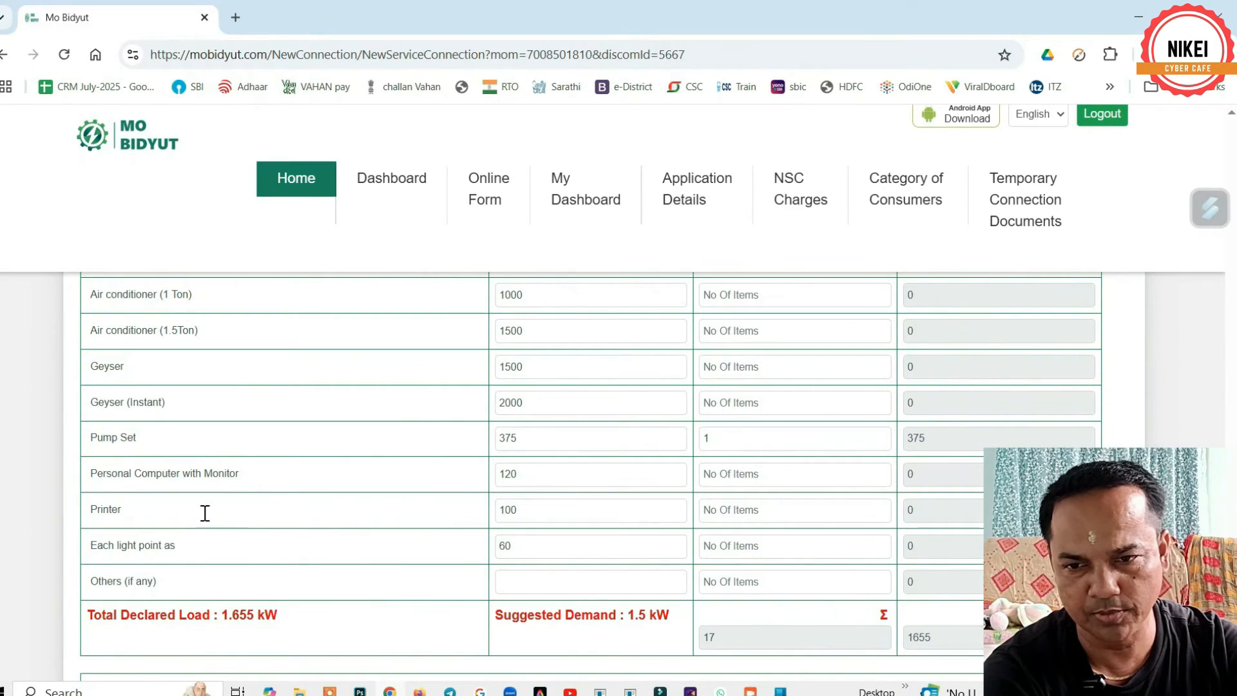
{"action": "scroll", "coordinate": [185, 458], "scroll_direction": "up", "scroll_amount": 7}
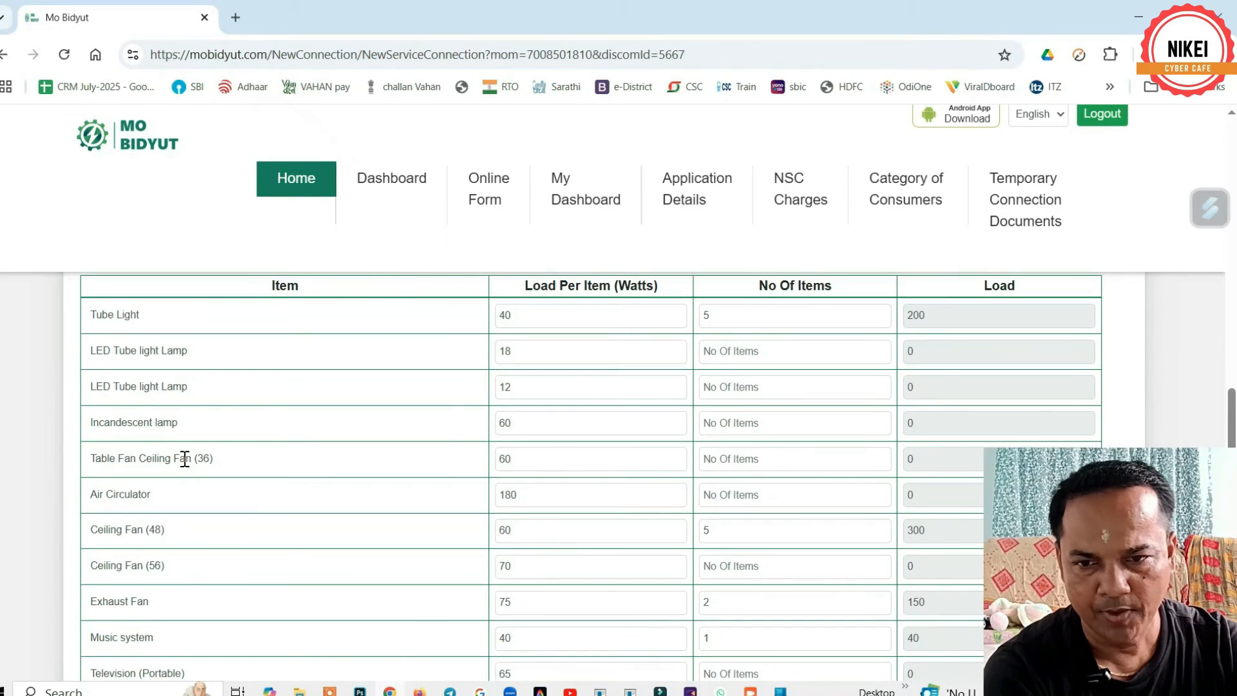
{"action": "left_click", "coordinate": [726, 458]}
{"action": "type", "text": "2"}
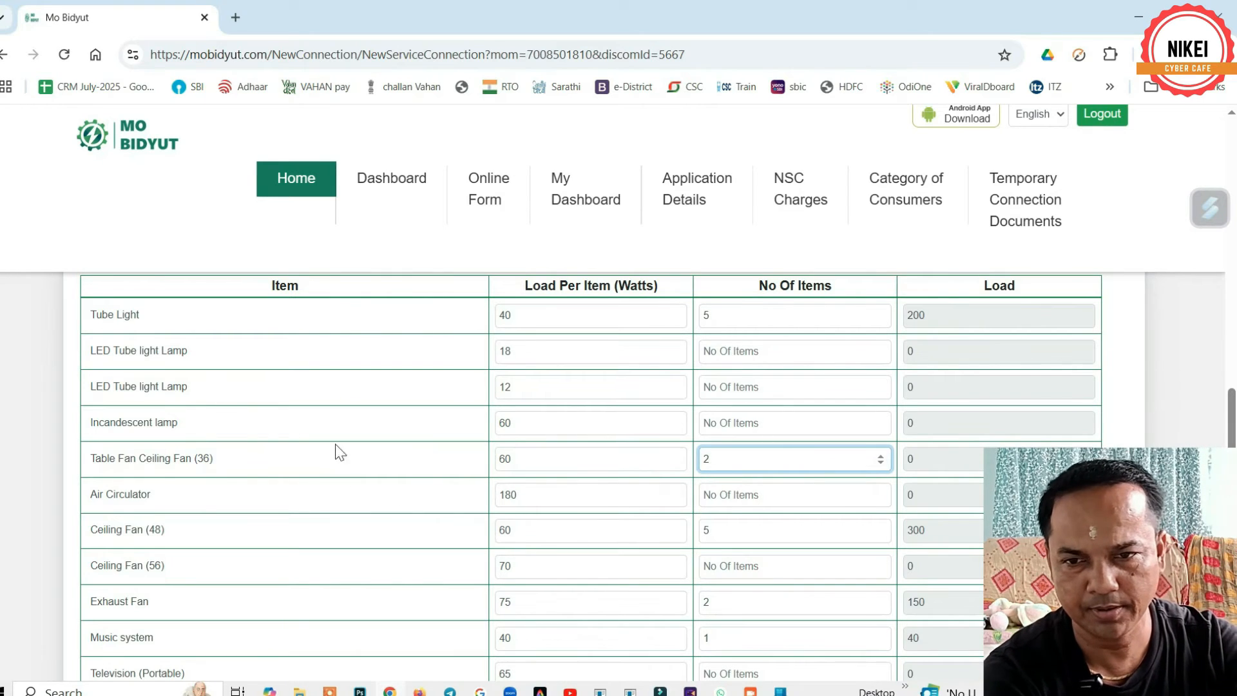
{"action": "scroll", "coordinate": [271, 407], "scroll_direction": "up", "scroll_amount": 1}
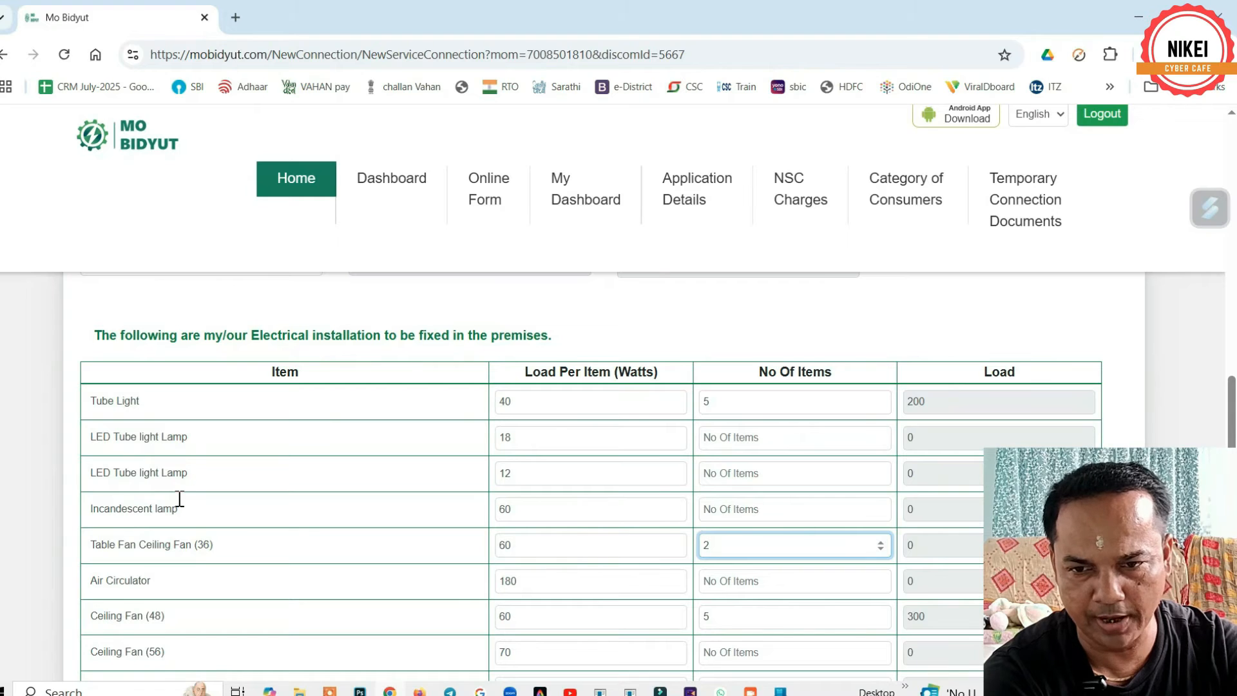
{"action": "left_click", "coordinate": [745, 475]}
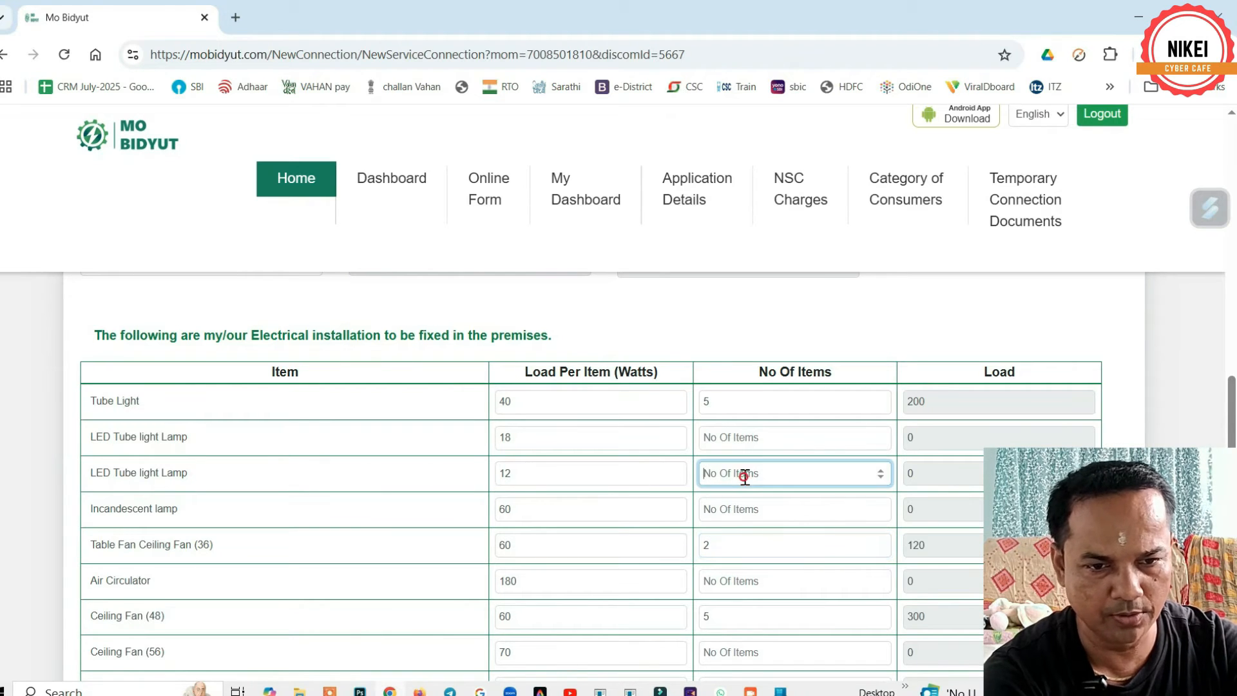
{"action": "type", "text": "10"}
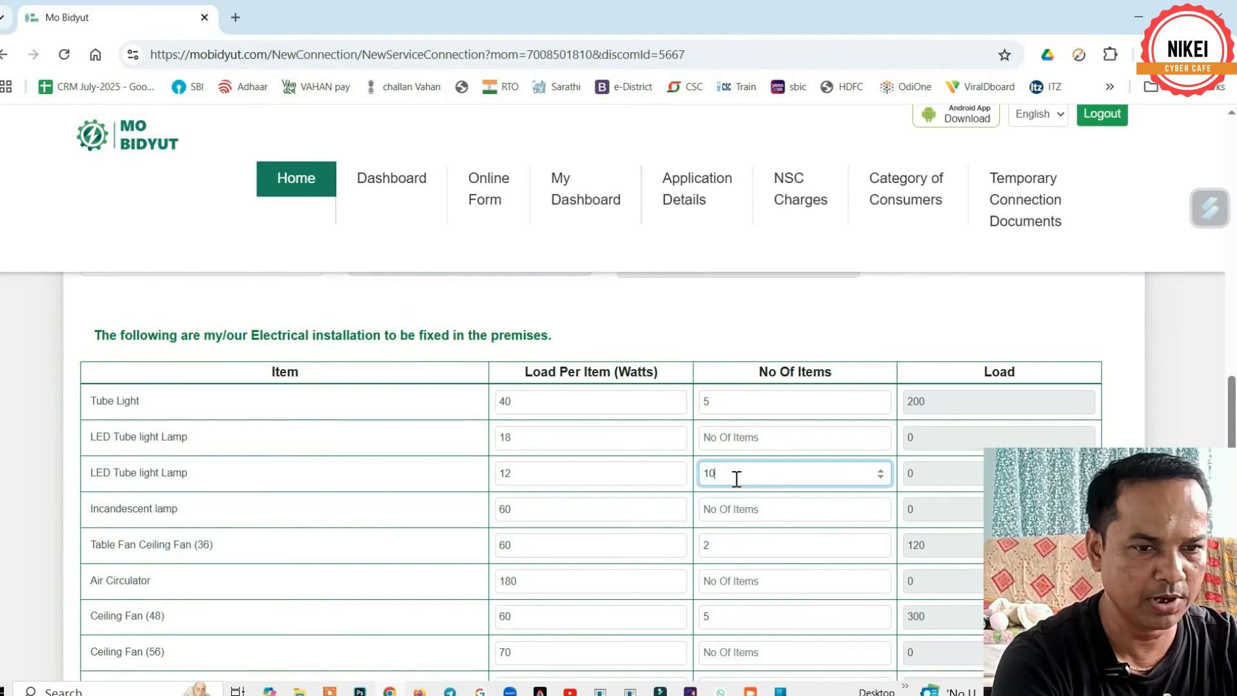
{"action": "left_click", "coordinate": [795, 317]}
{"action": "scroll", "coordinate": [797, 394], "scroll_direction": "down", "scroll_amount": 5}
- Review the Terms & Conditions, then tick WhatsApp updates and 'I accept the Terms & Condition'
{"action": "scroll", "coordinate": [797, 394], "scroll_direction": "down", "scroll_amount": 10}
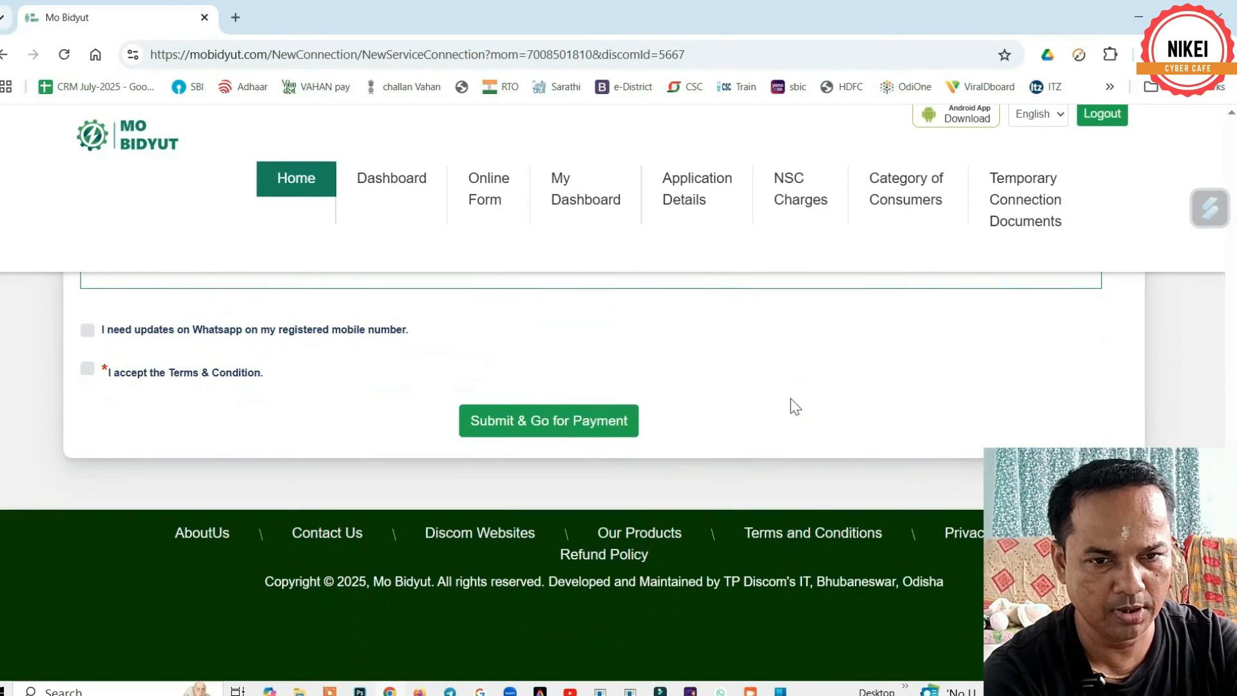
{"action": "scroll", "coordinate": [793, 405], "scroll_direction": "up", "scroll_amount": 5}
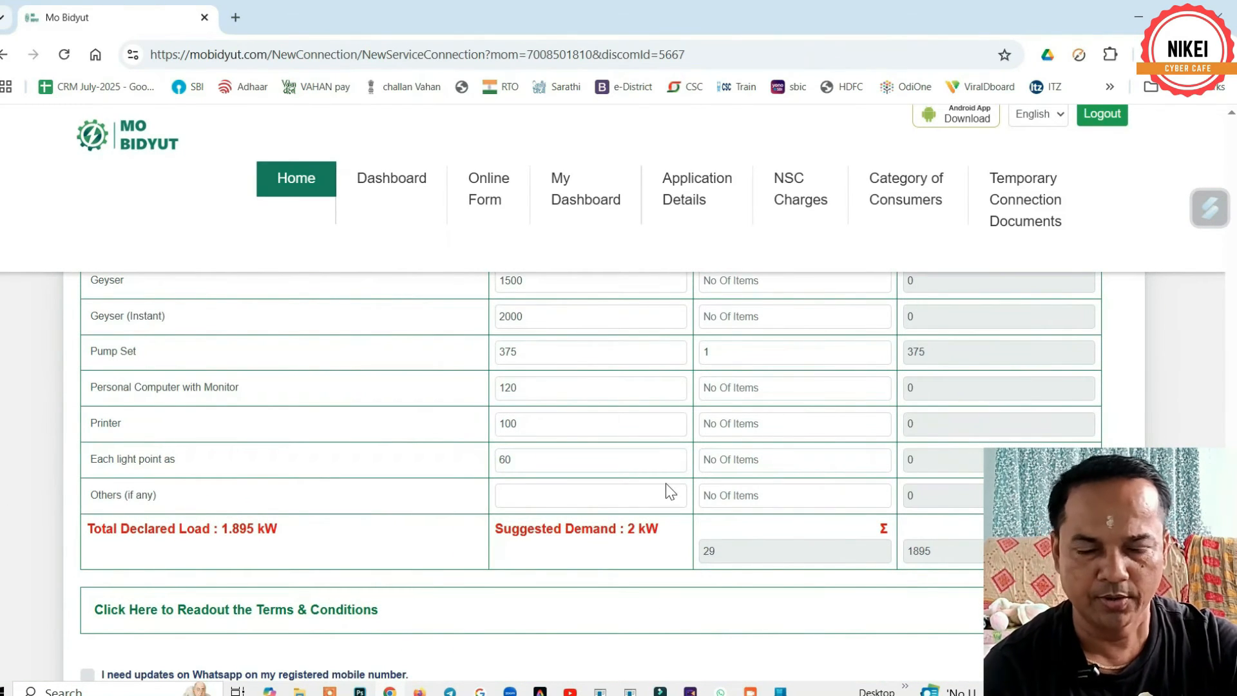
{"action": "scroll", "coordinate": [623, 485], "scroll_direction": "down", "scroll_amount": 1}
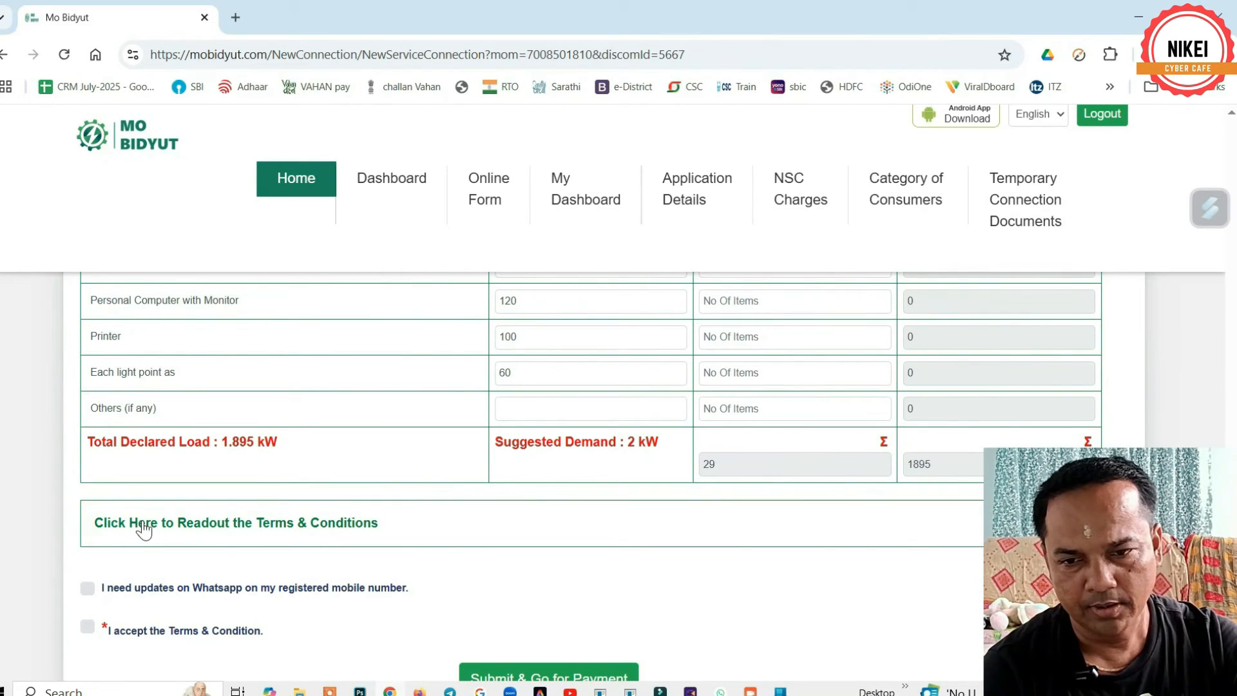
{"action": "left_click", "coordinate": [169, 524]}
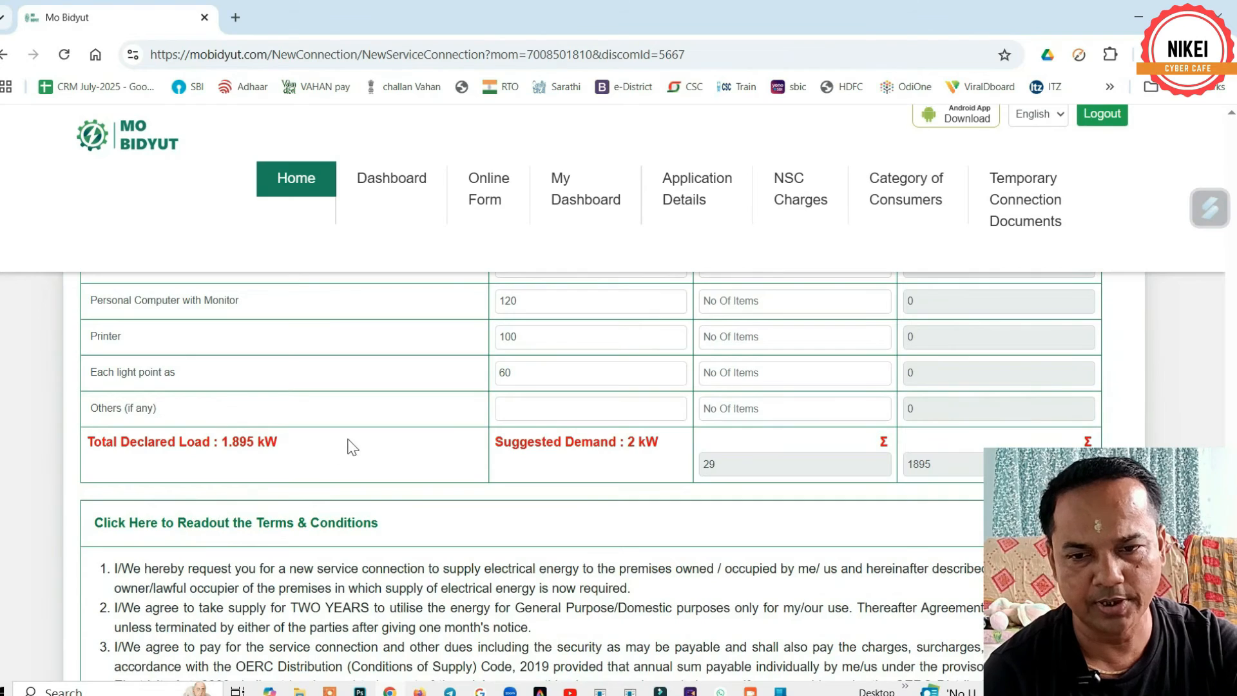
{"action": "scroll", "coordinate": [348, 438], "scroll_direction": "down", "scroll_amount": 4}
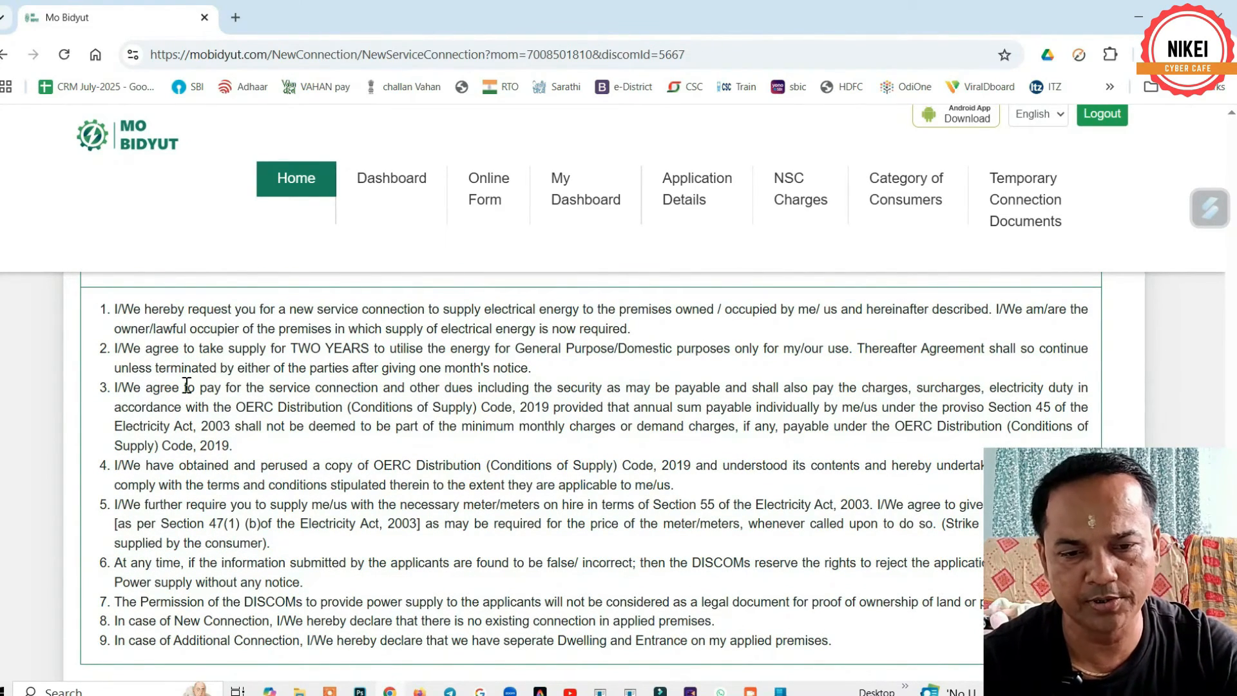
{"action": "scroll", "coordinate": [202, 407], "scroll_direction": "up", "scroll_amount": 3}
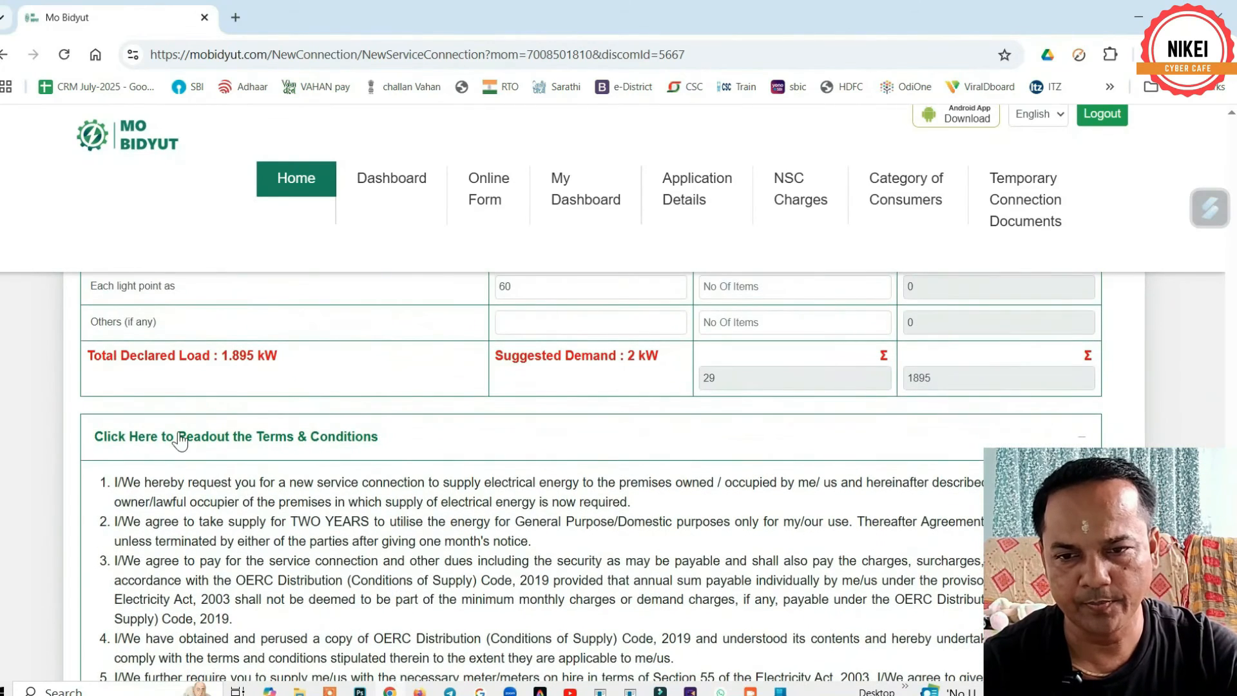
{"action": "left_click", "coordinate": [179, 438]}
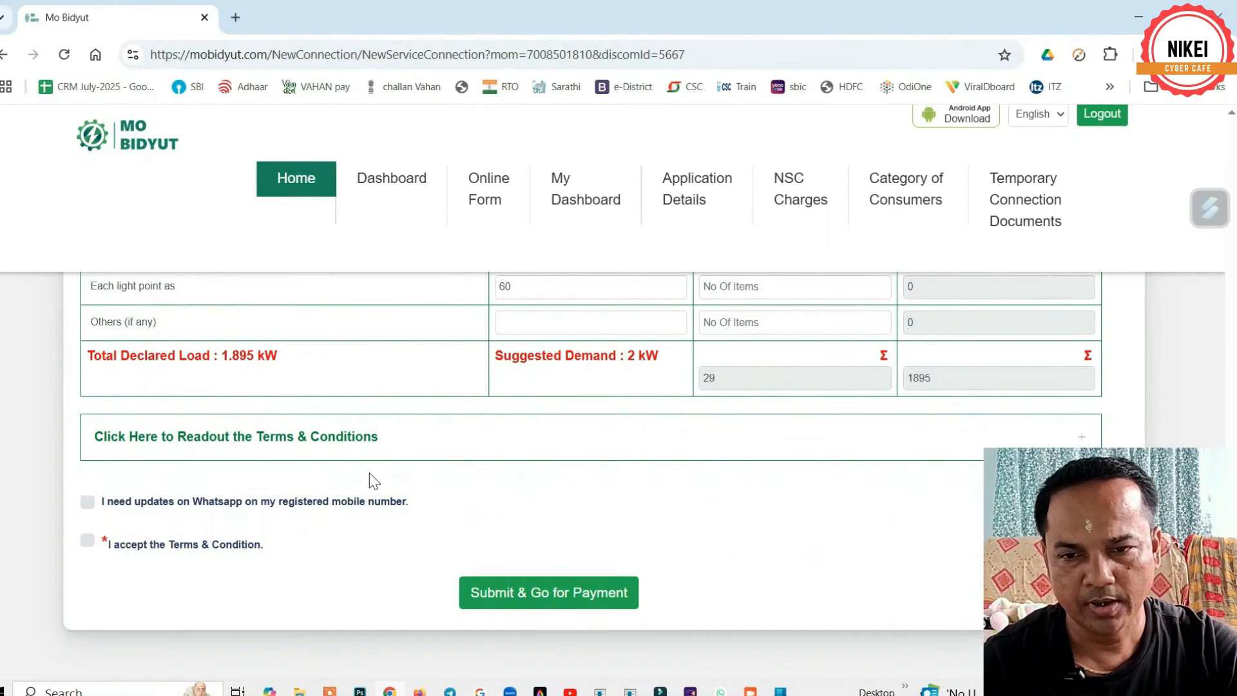
{"action": "left_click", "coordinate": [87, 504]}
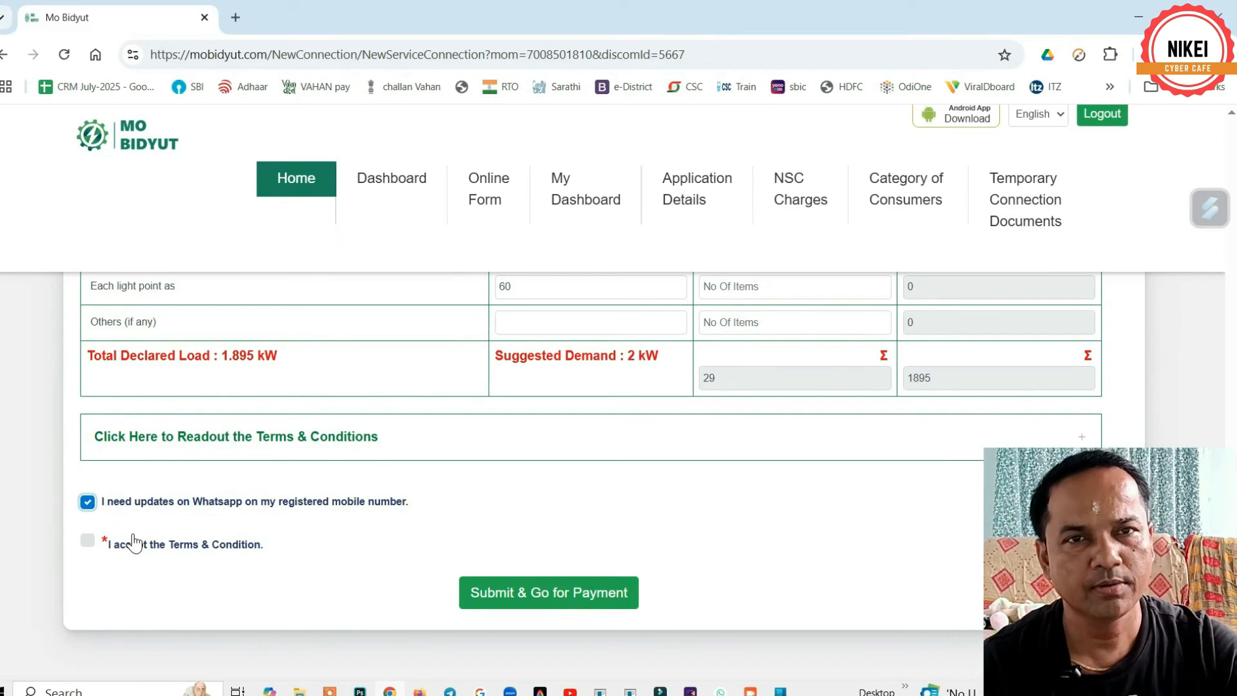
{"action": "left_click", "coordinate": [86, 541]}
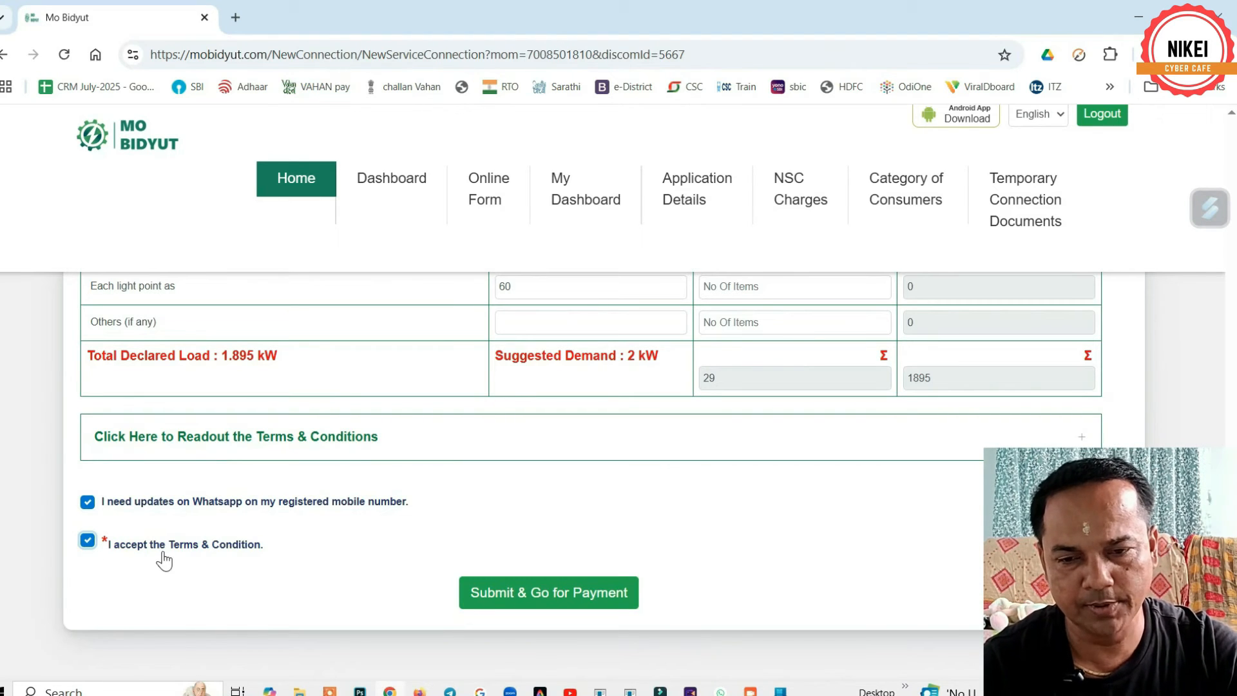
- Submit the application form to reach the Upload Document page
{"action": "left_click", "coordinate": [524, 600]}
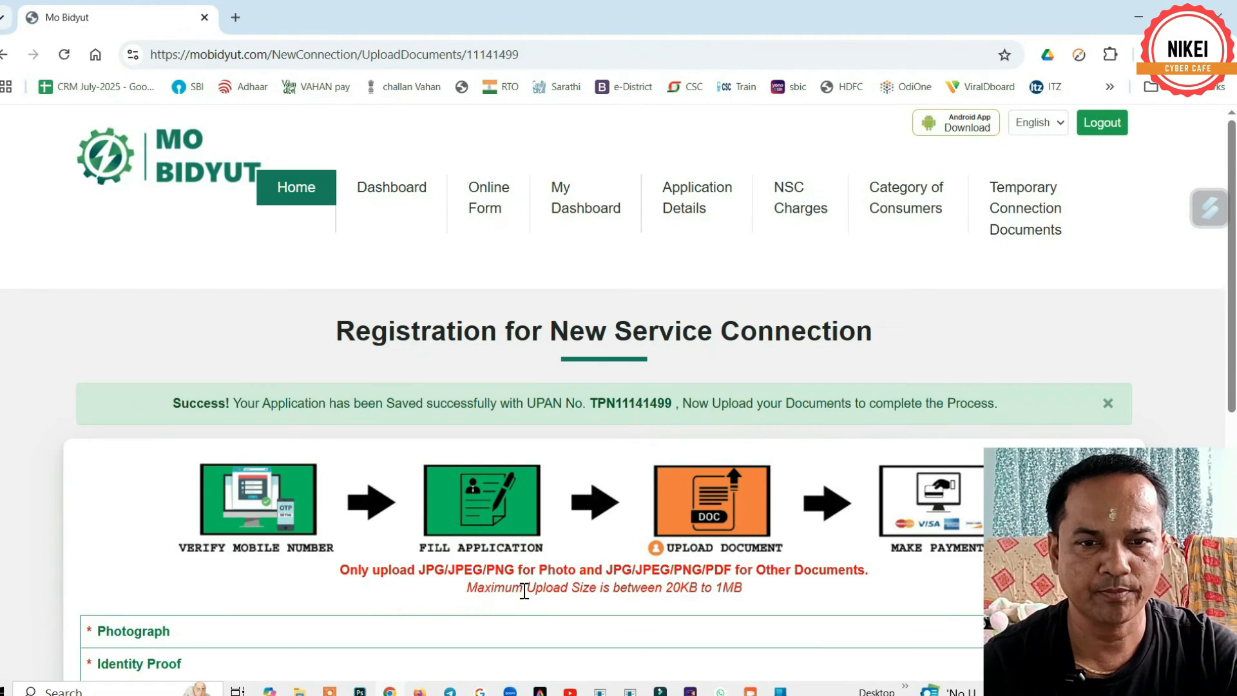
{"action": "scroll", "coordinate": [524, 464], "scroll_direction": "down", "scroll_amount": 5}
{"action": "scroll", "coordinate": [386, 475], "scroll_direction": "up", "scroll_amount": 1}
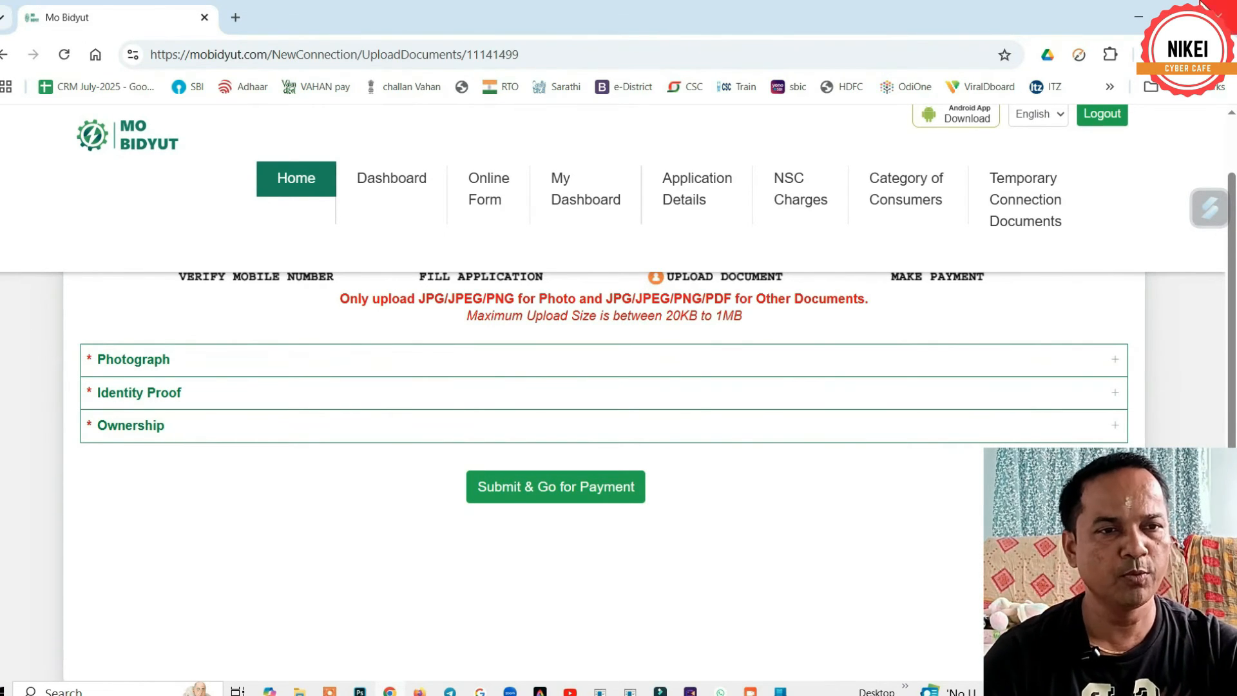
- Move the RATION CARD and Logo files to the middle of the desktop
{"action": "left_click", "coordinate": [1142, 16]}
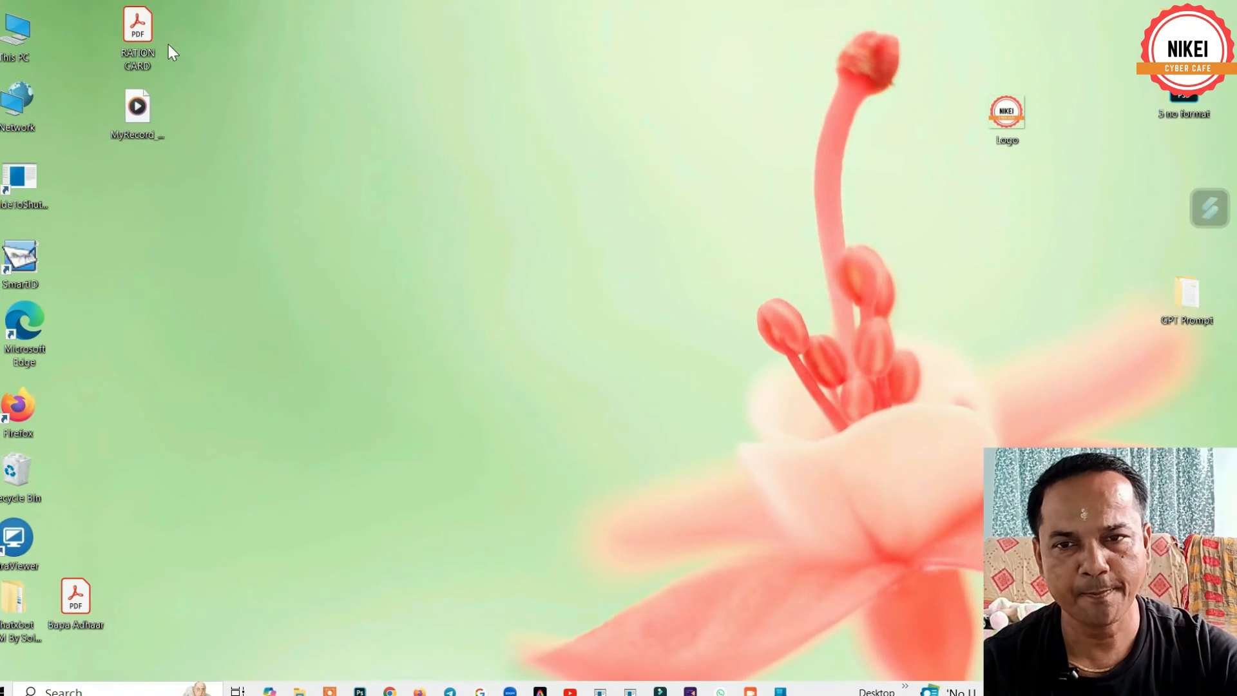
{"action": "left_click_drag", "start_coordinate": [148, 31], "coordinate": [516, 266]}
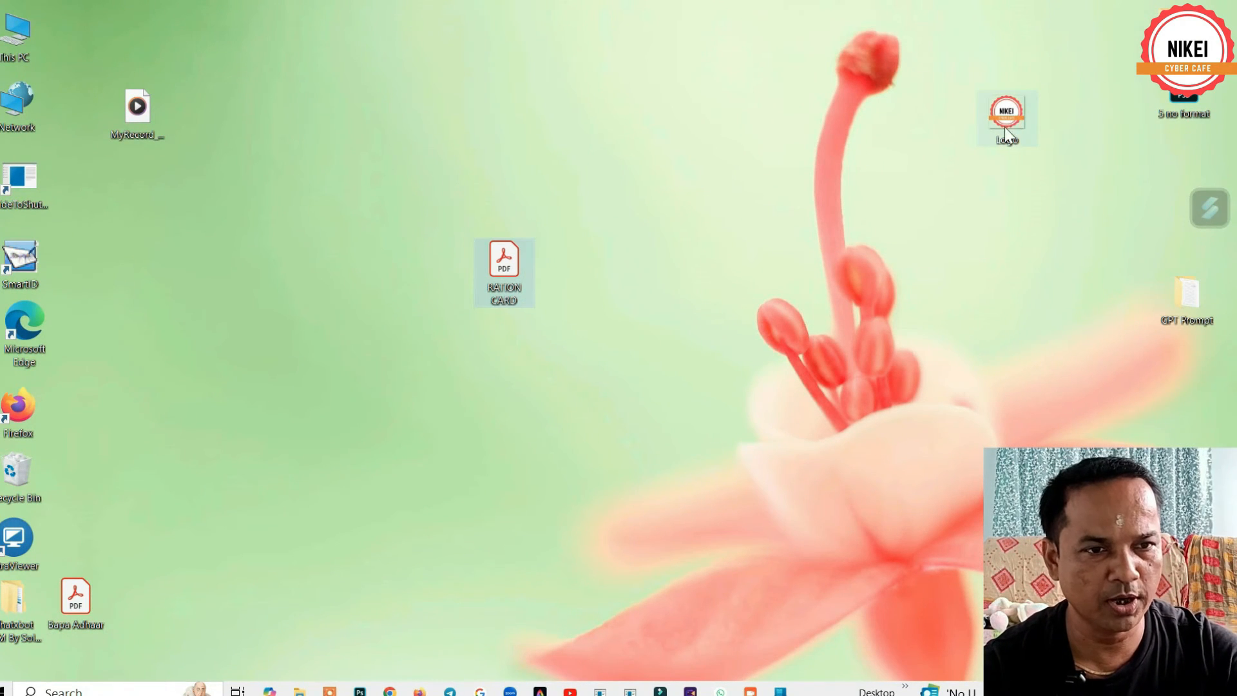
{"action": "left_click_drag", "start_coordinate": [1004, 126], "coordinate": [571, 269]}
{"action": "left_click_drag", "start_coordinate": [76, 596], "coordinate": [509, 366]}
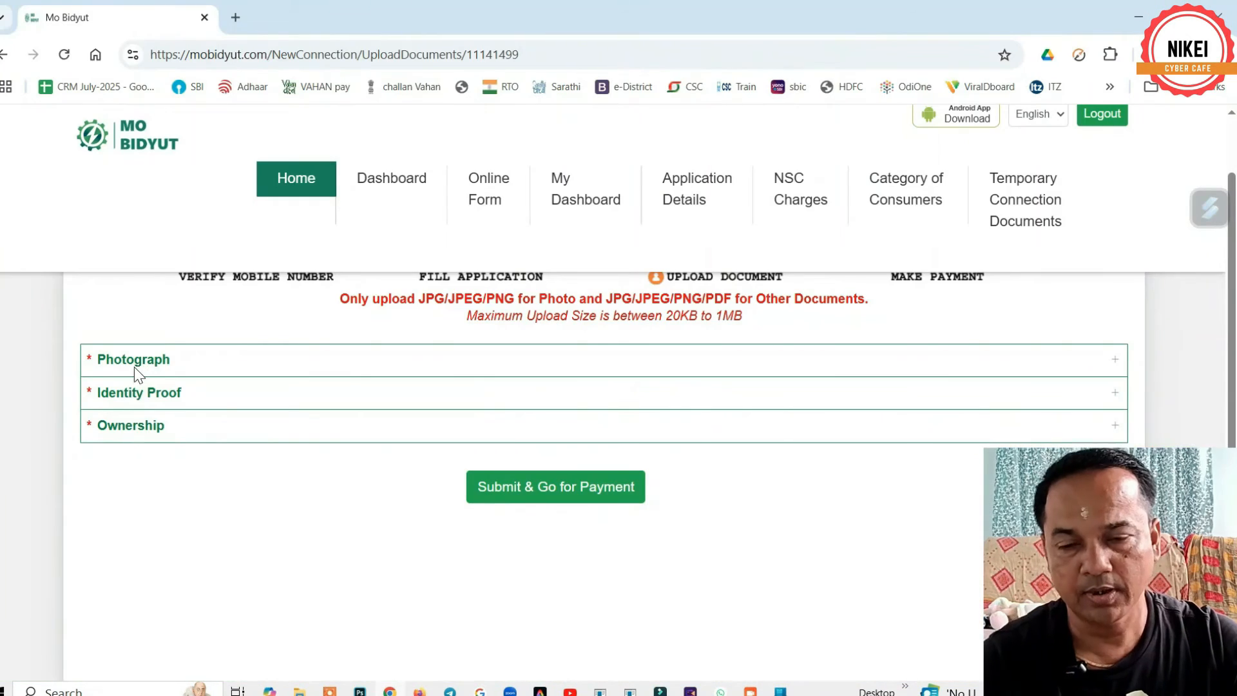
- Set the Photograph document type to Photograph and choose PPP.jpg as its file
{"action": "left_click", "coordinate": [130, 368]}
{"action": "left_click", "coordinate": [129, 462]}
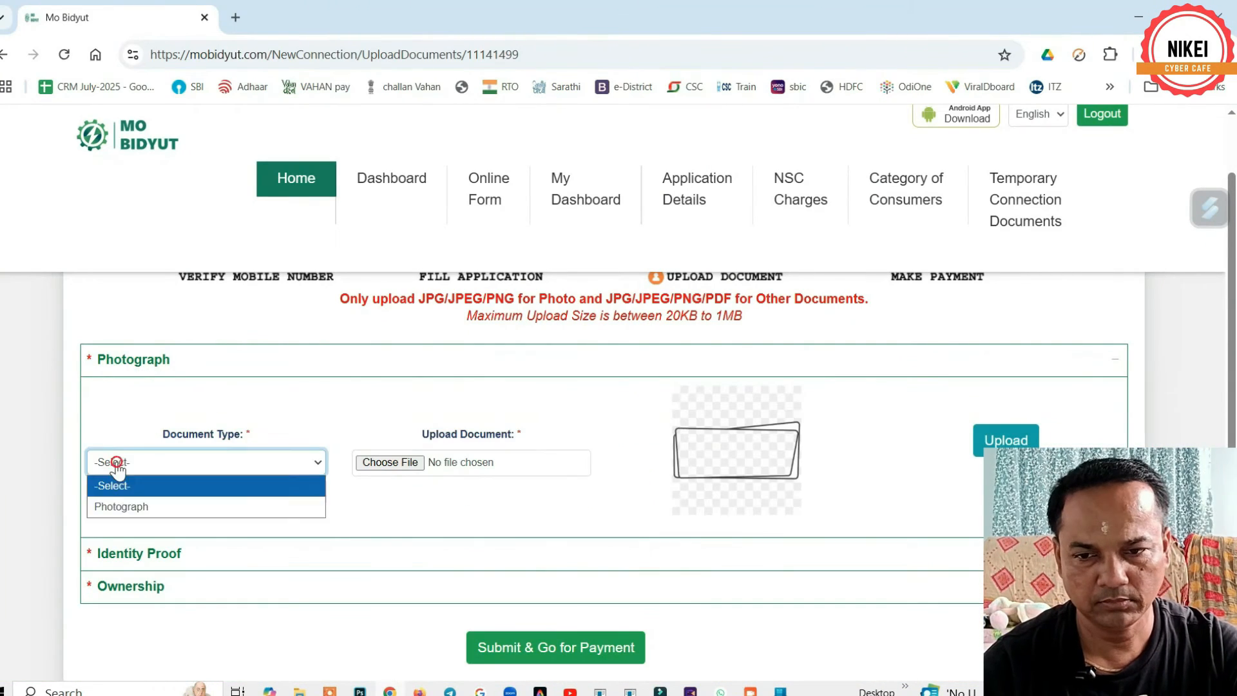
{"action": "left_click", "coordinate": [120, 507]}
{"action": "left_click", "coordinate": [411, 462]}
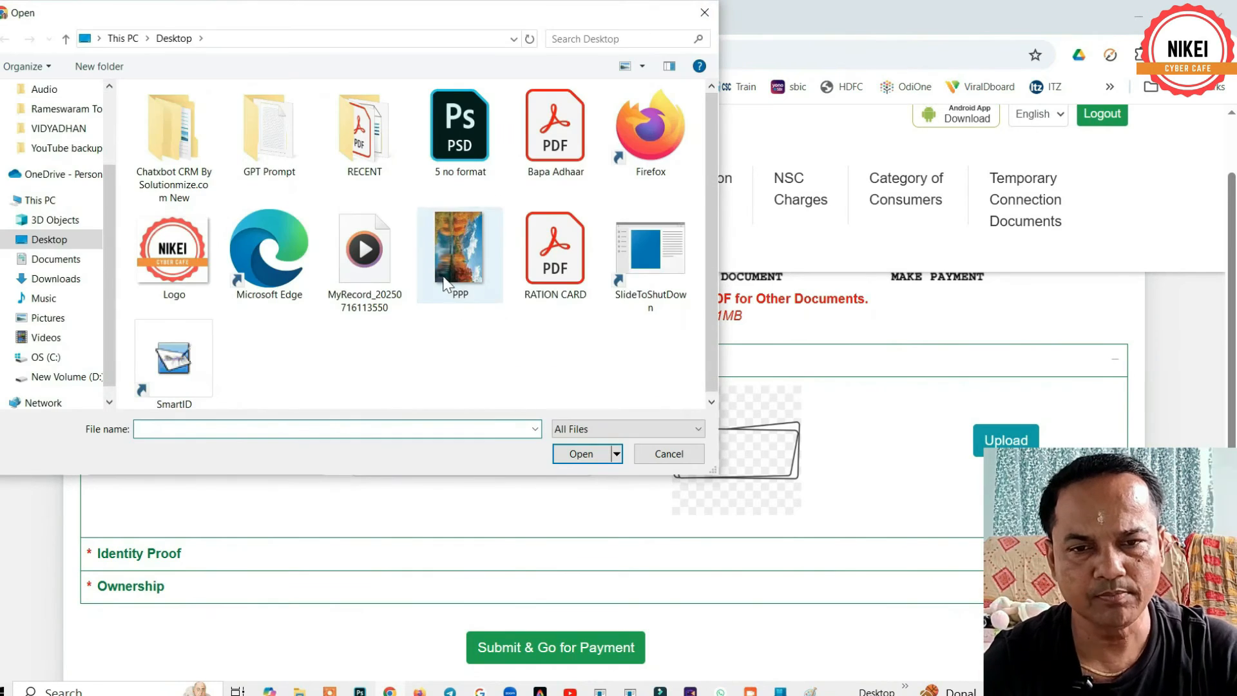
{"action": "double_click", "coordinate": [458, 258]}
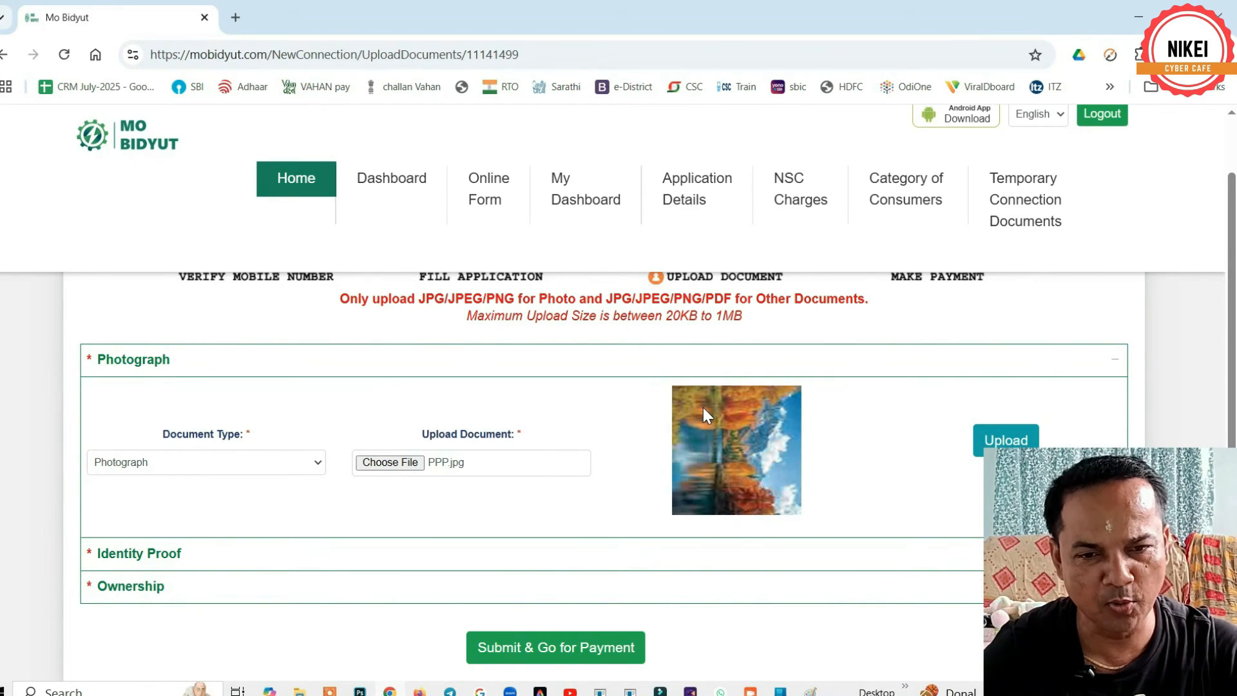
{"action": "scroll", "coordinate": [703, 407], "scroll_direction": "down", "scroll_amount": 3}
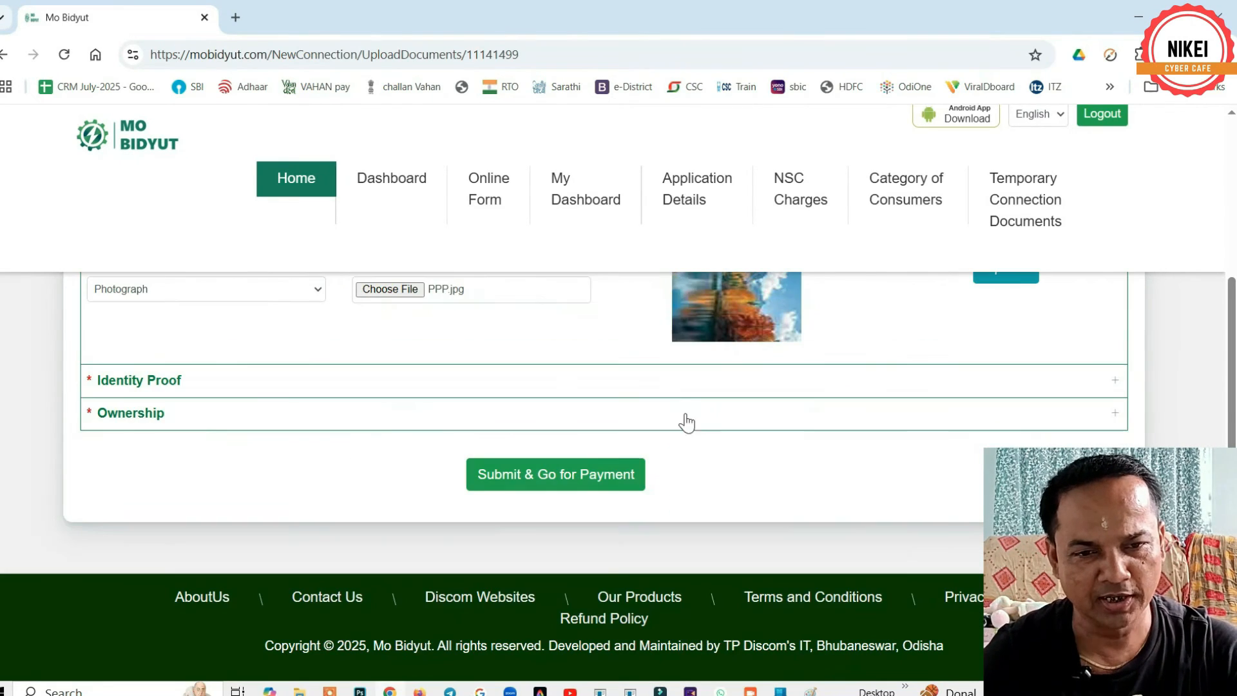
- Set Identity Proof to Ration Card with the RATION CARD file and upload it
{"action": "left_click", "coordinate": [115, 392]}
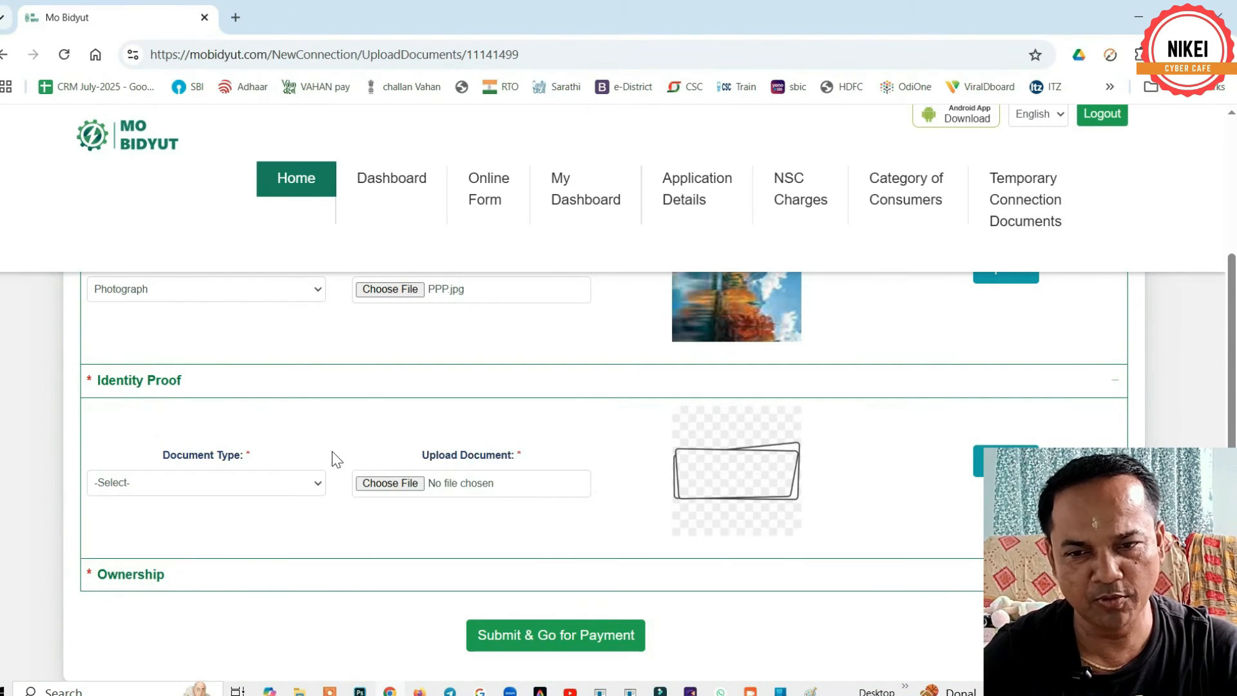
{"action": "left_click", "coordinate": [193, 491]}
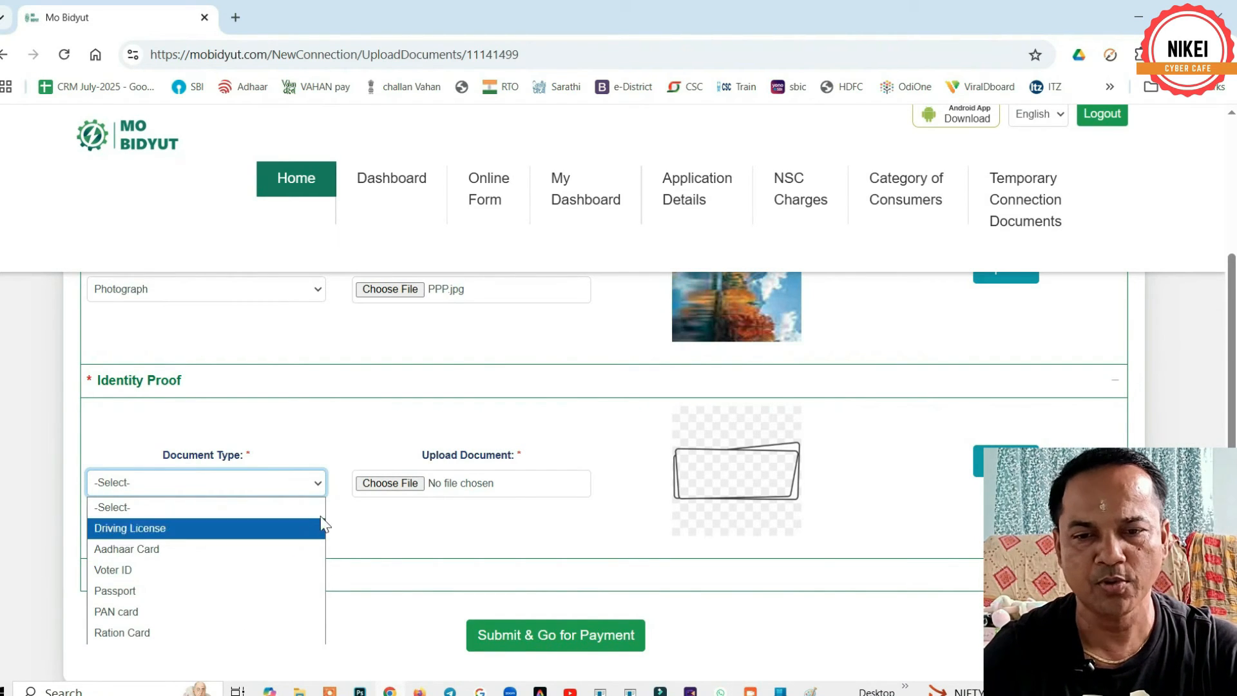
{"action": "left_click", "coordinate": [389, 482]}
{"action": "left_click", "coordinate": [389, 482]}
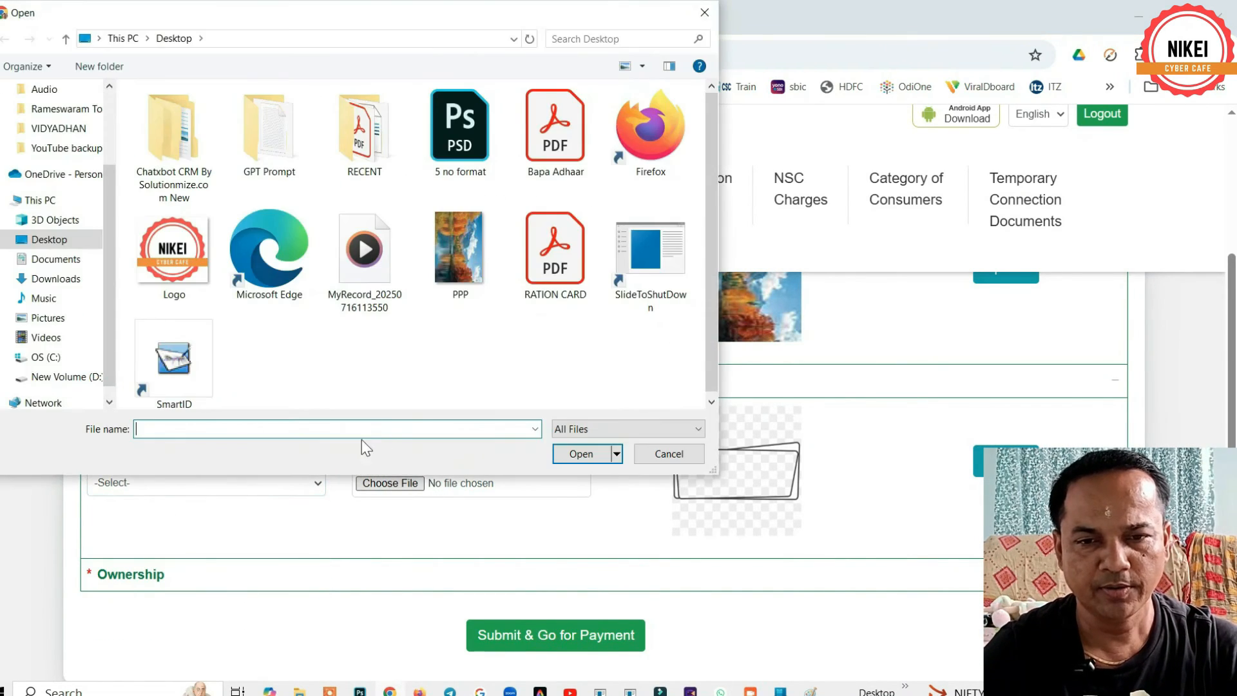
{"action": "double_click", "coordinate": [553, 261]}
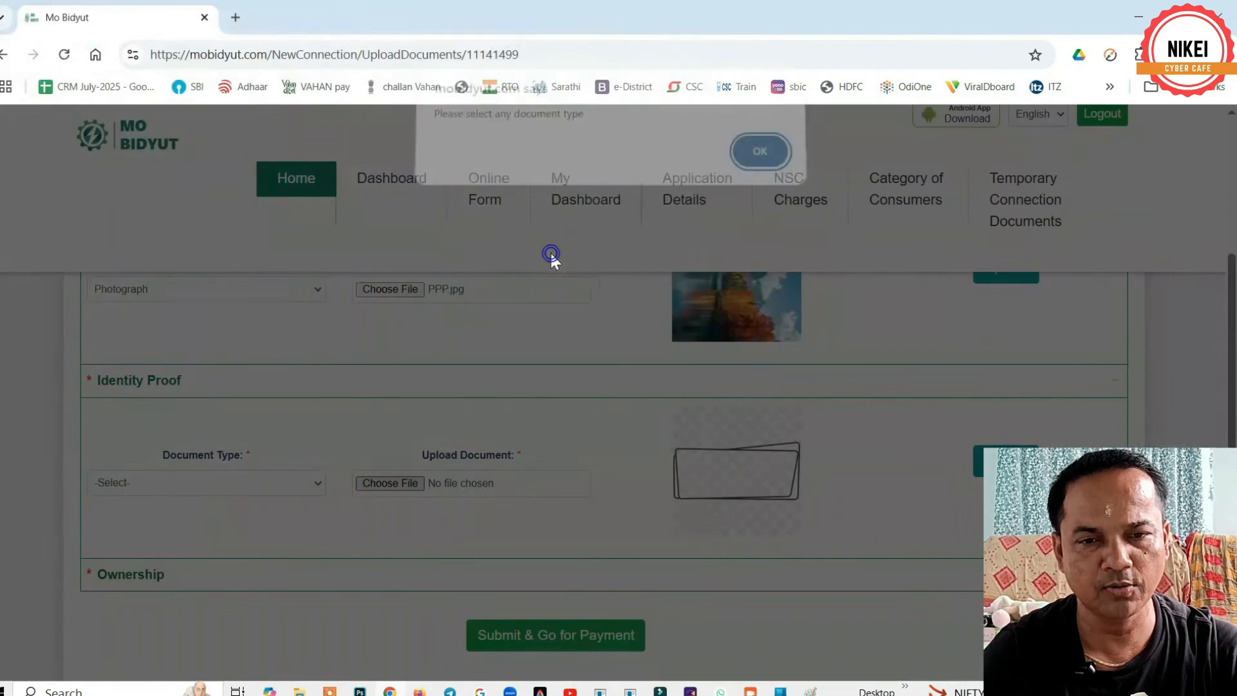
{"action": "left_click", "coordinate": [758, 161]}
{"action": "left_click", "coordinate": [212, 494]}
{"action": "left_click", "coordinate": [112, 507]}
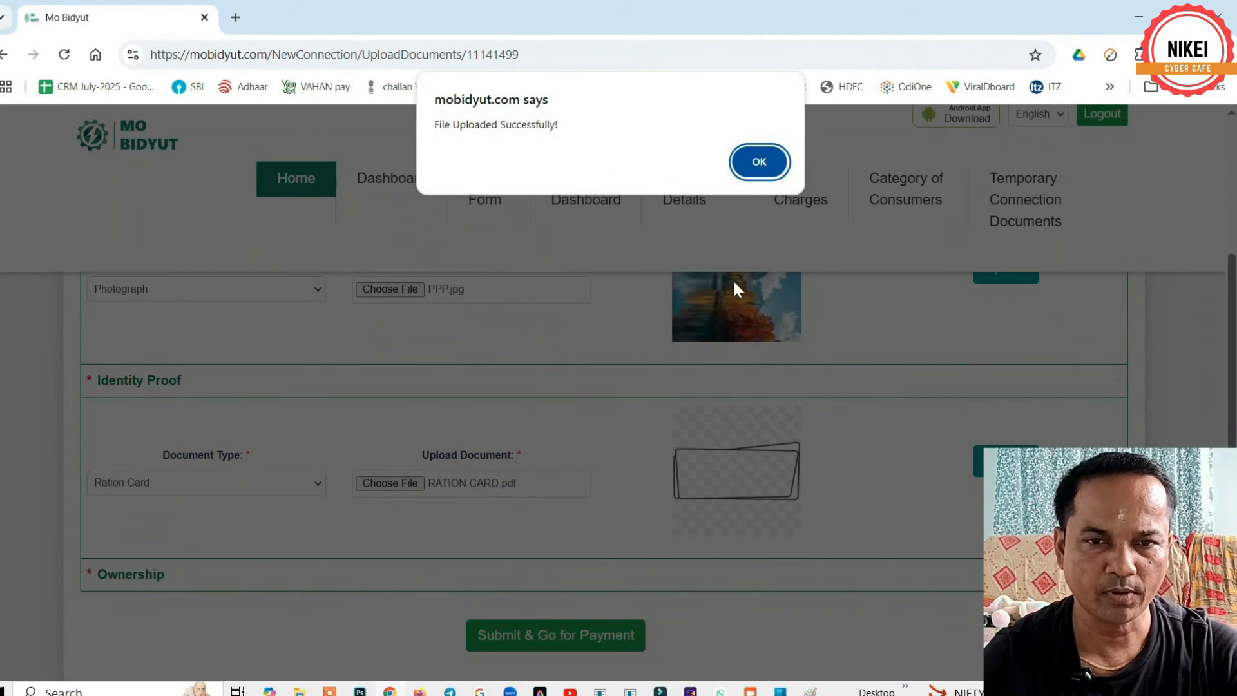
{"action": "left_click", "coordinate": [759, 161]}
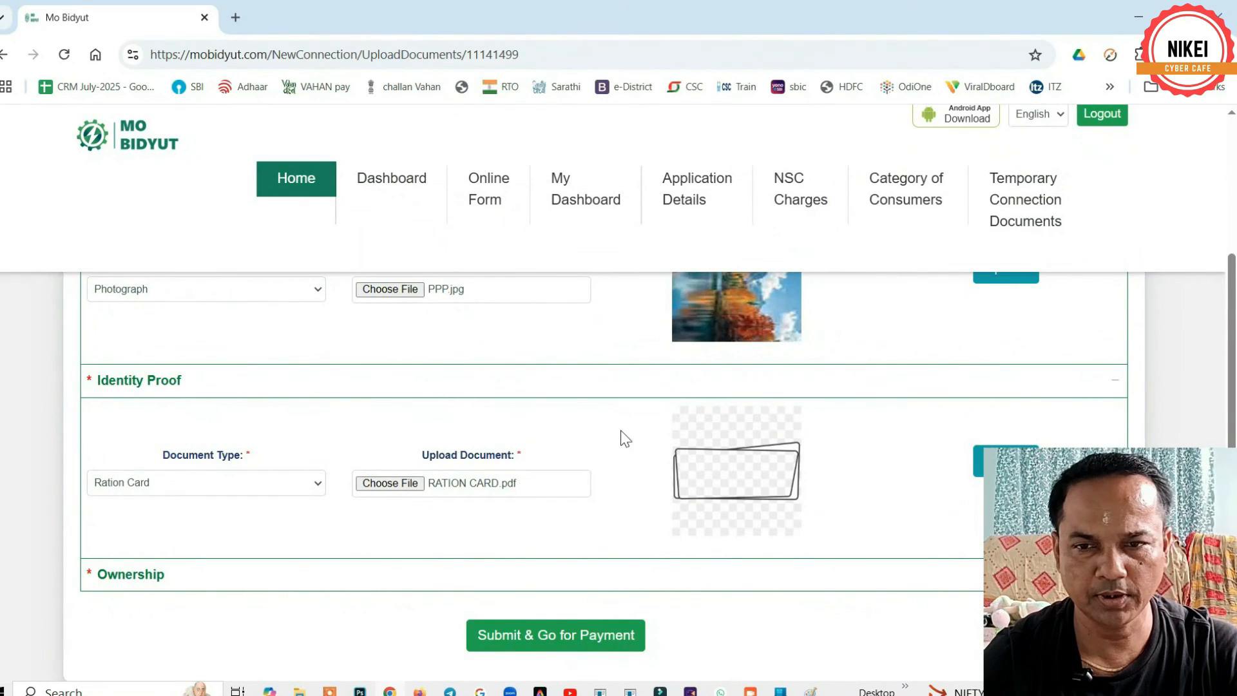
- Upload the chosen PPP.jpg photograph and dismiss the success message
{"action": "scroll", "coordinate": [621, 436], "scroll_direction": "up", "scroll_amount": 1}
{"action": "left_click", "coordinate": [1010, 365]}
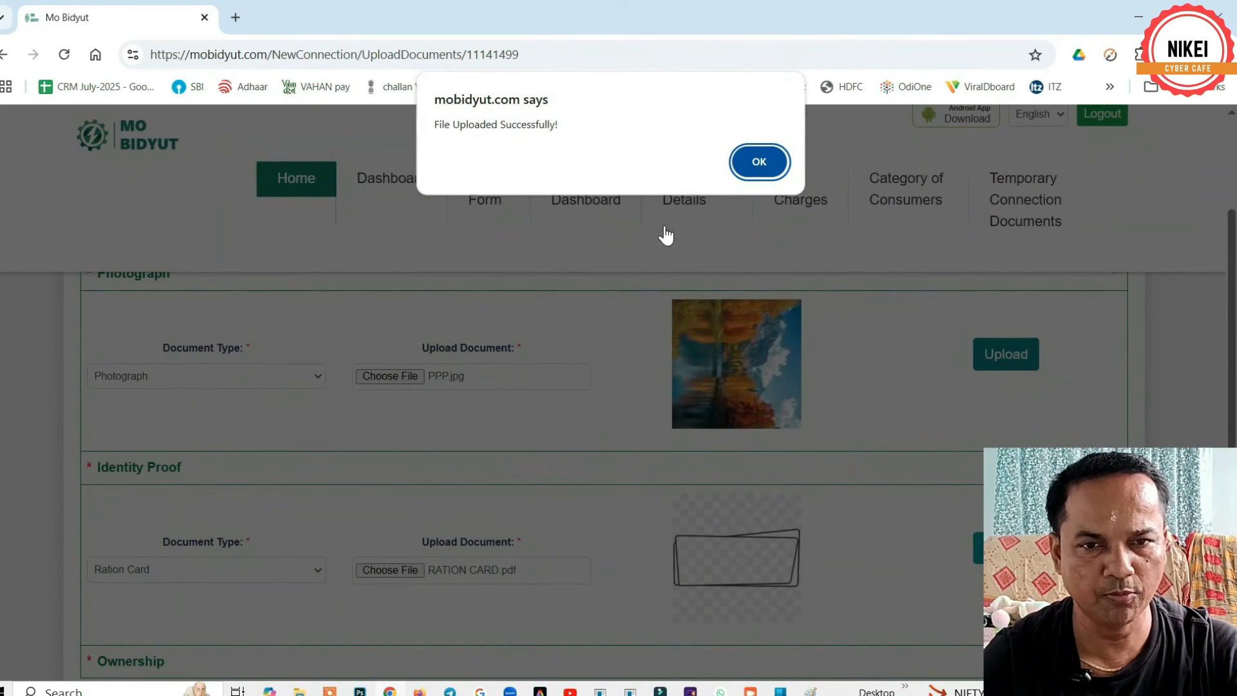
{"action": "left_click", "coordinate": [758, 162]}
{"action": "scroll", "coordinate": [566, 425], "scroll_direction": "down", "scroll_amount": 4}
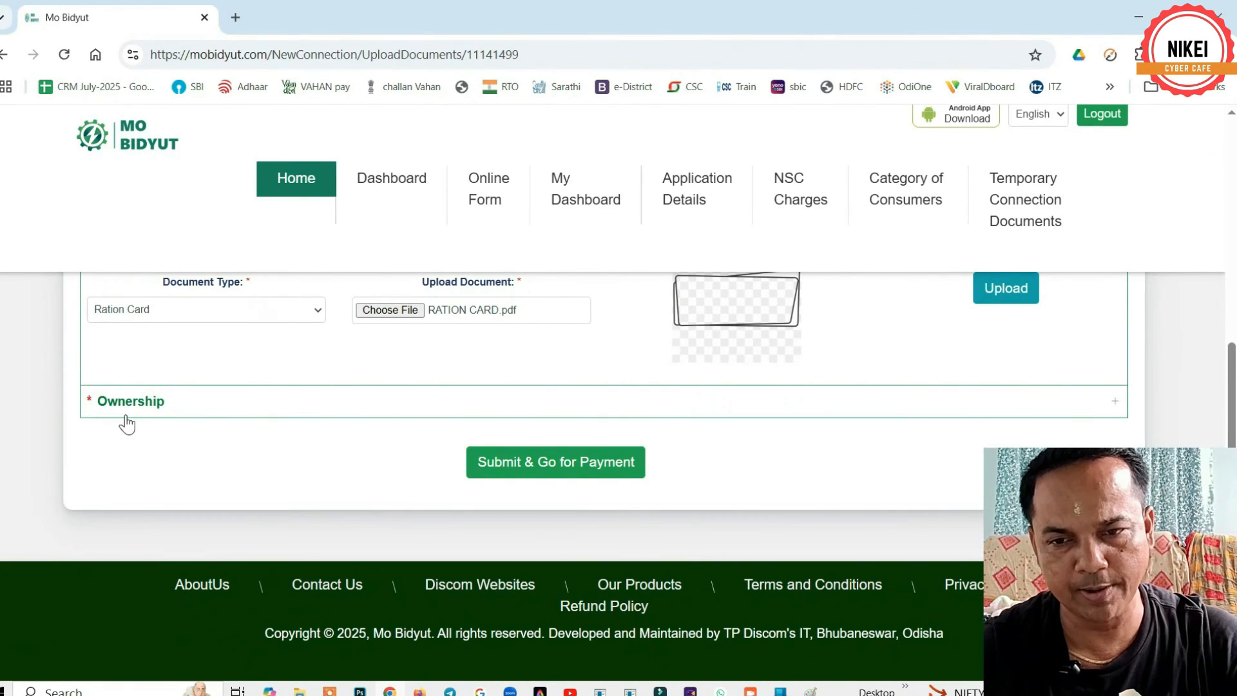
- Upload Bapa Adhaar.pdf as the Record of Right ownership document and acknowledge the success alert
{"action": "left_click", "coordinate": [127, 415]}
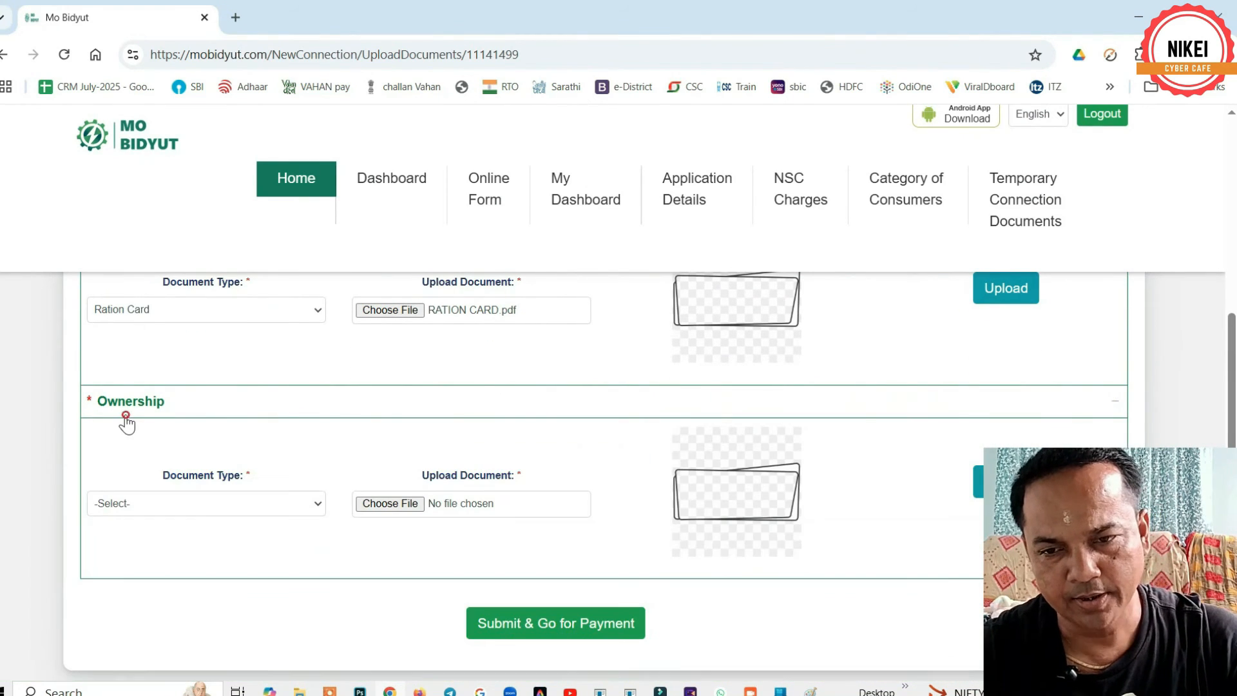
{"action": "left_click", "coordinate": [187, 513]}
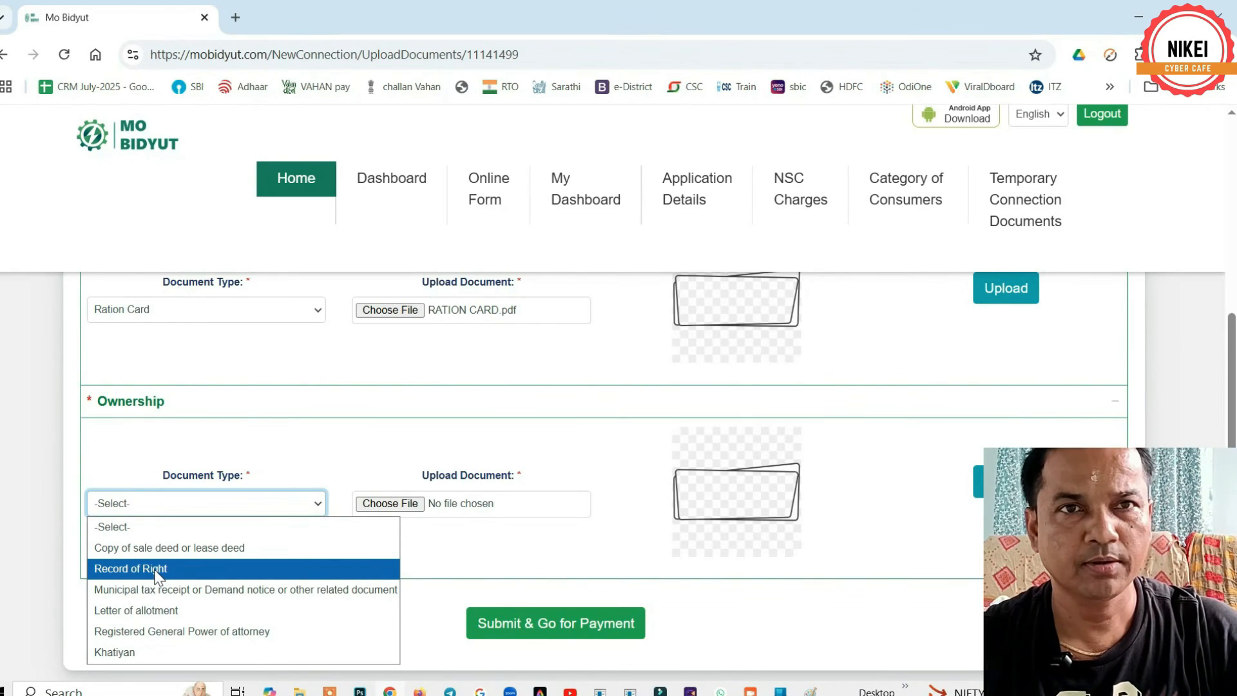
{"action": "left_click", "coordinate": [155, 569]}
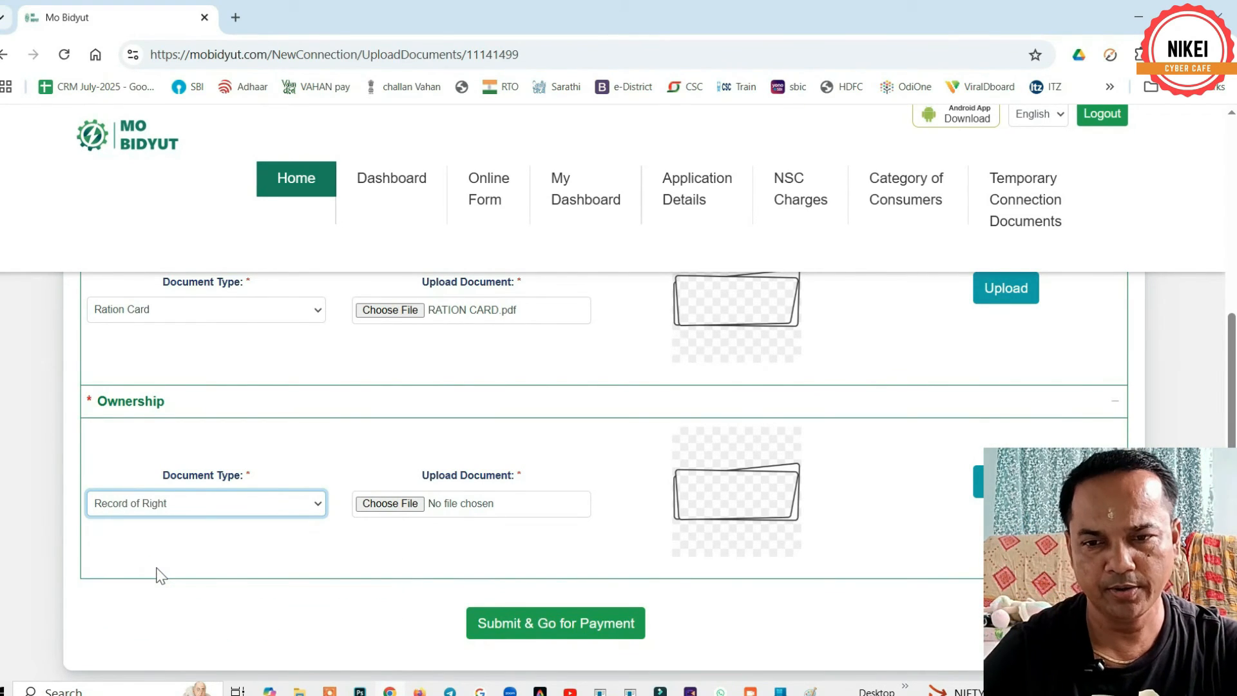
{"action": "left_click", "coordinate": [390, 504]}
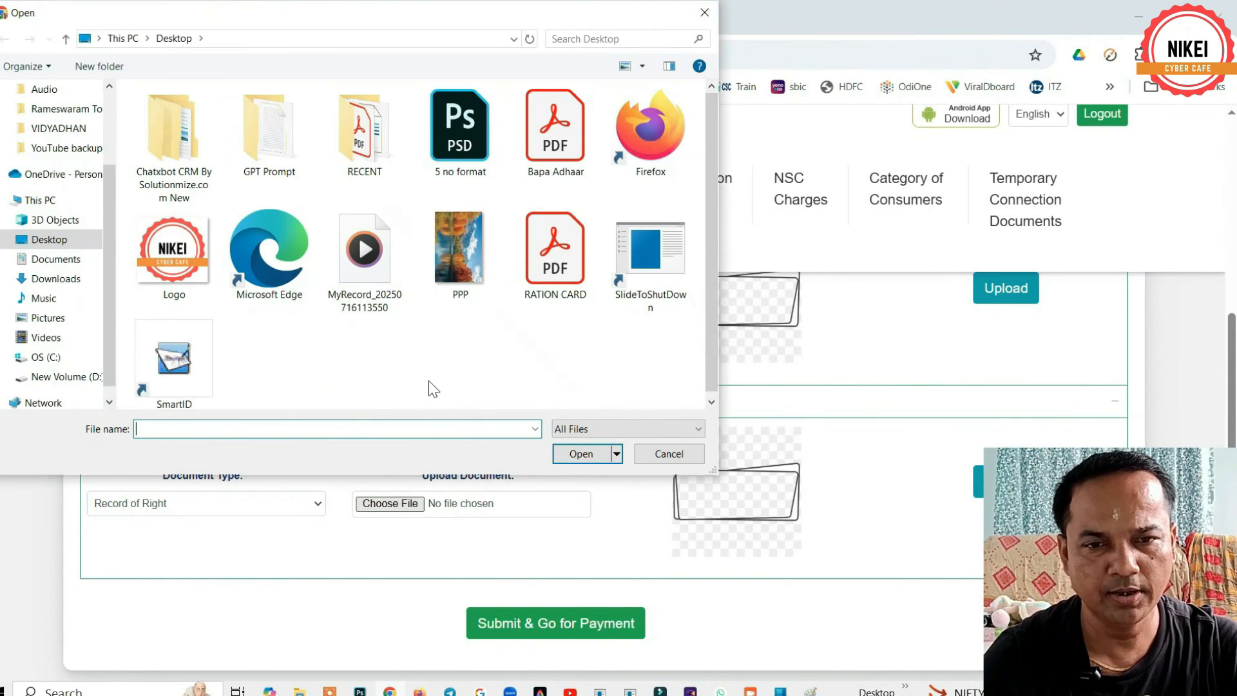
{"action": "left_click", "coordinate": [556, 148]}
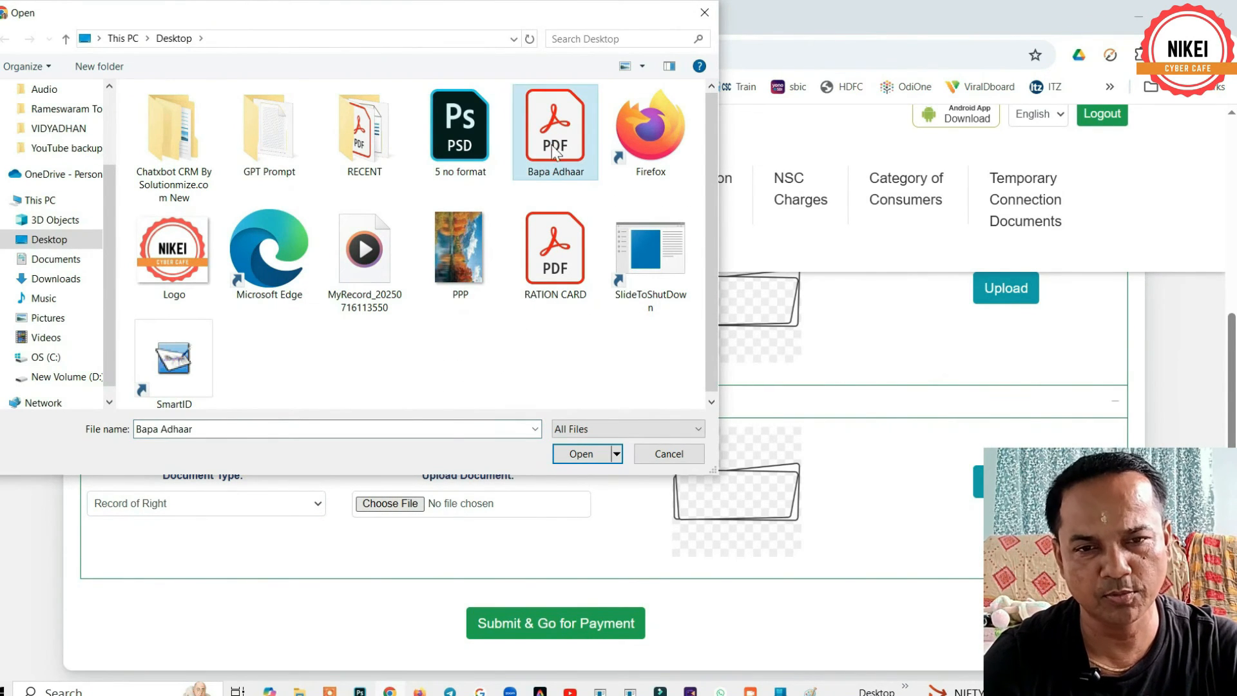
{"action": "left_click", "coordinate": [581, 454]}
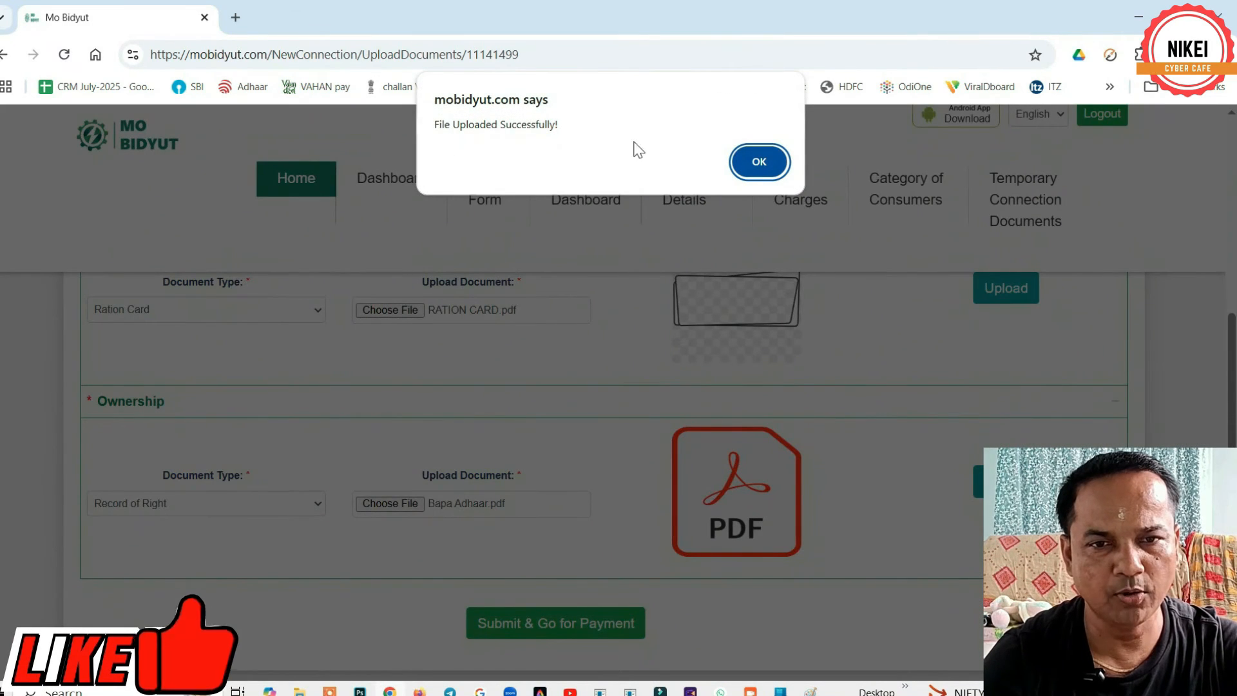
{"action": "left_click", "coordinate": [753, 160]}
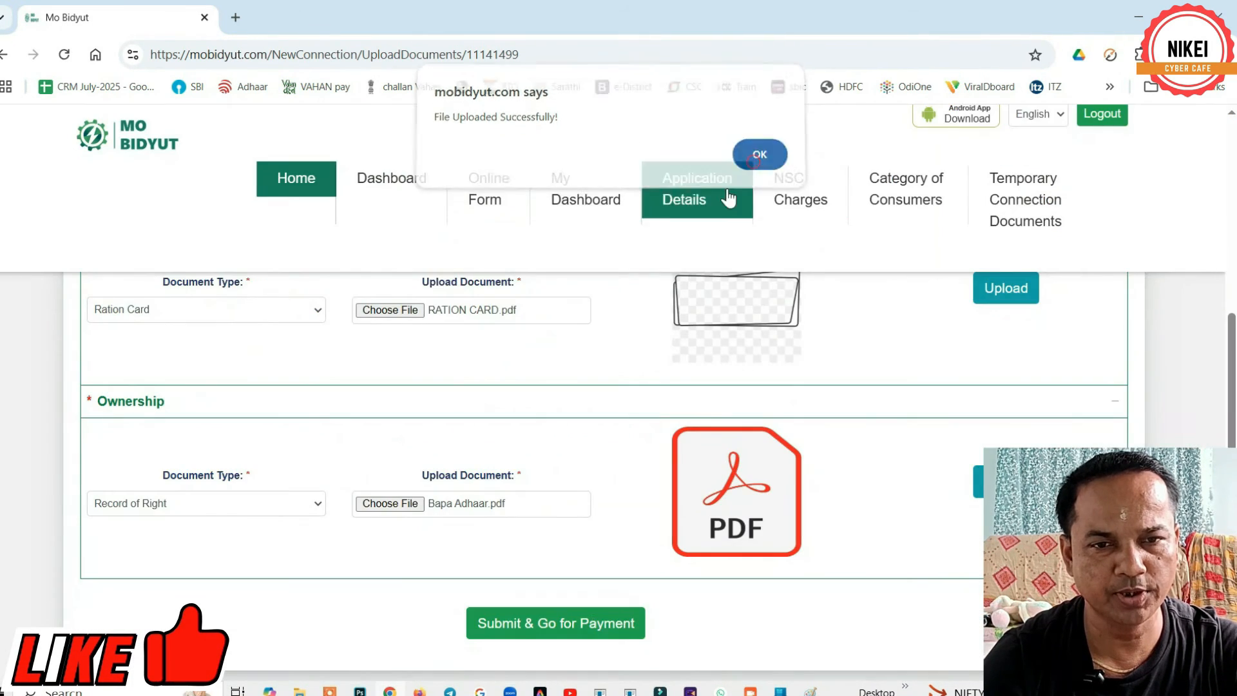
- Submit the documents, review the fee table totalling ₹2879, and start paying ₹2879
{"action": "left_click", "coordinate": [551, 635]}
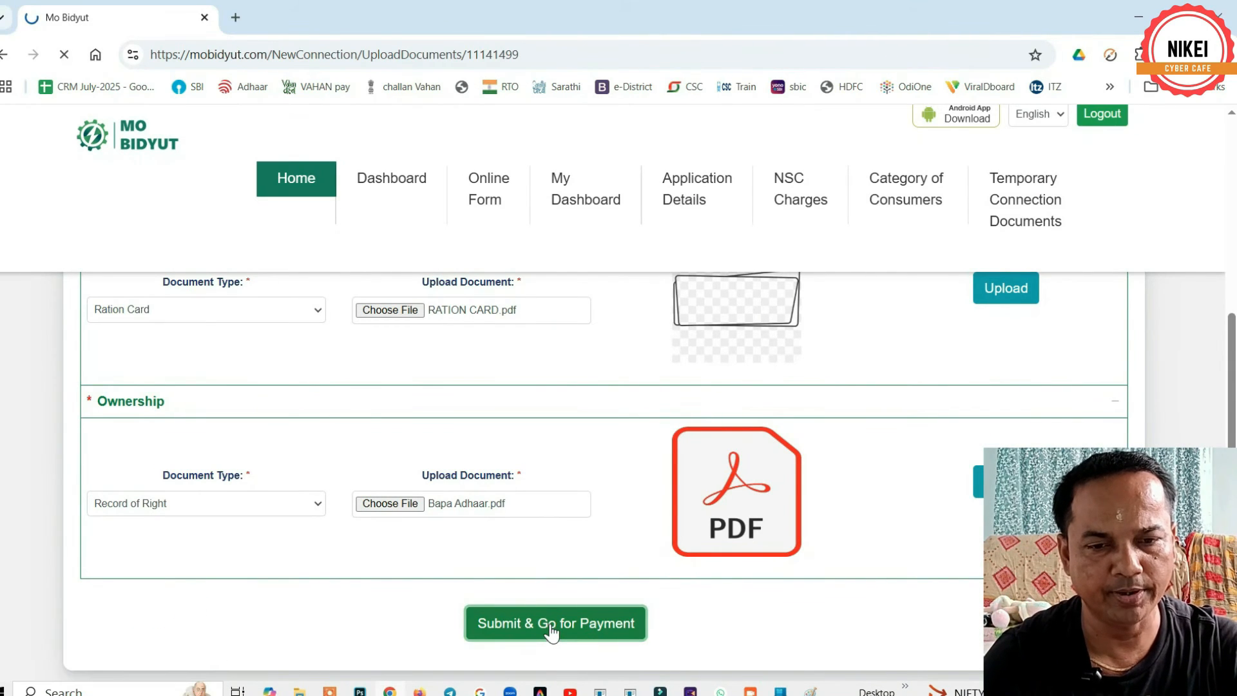
{"action": "scroll", "coordinate": [631, 458], "scroll_direction": "down", "scroll_amount": 5}
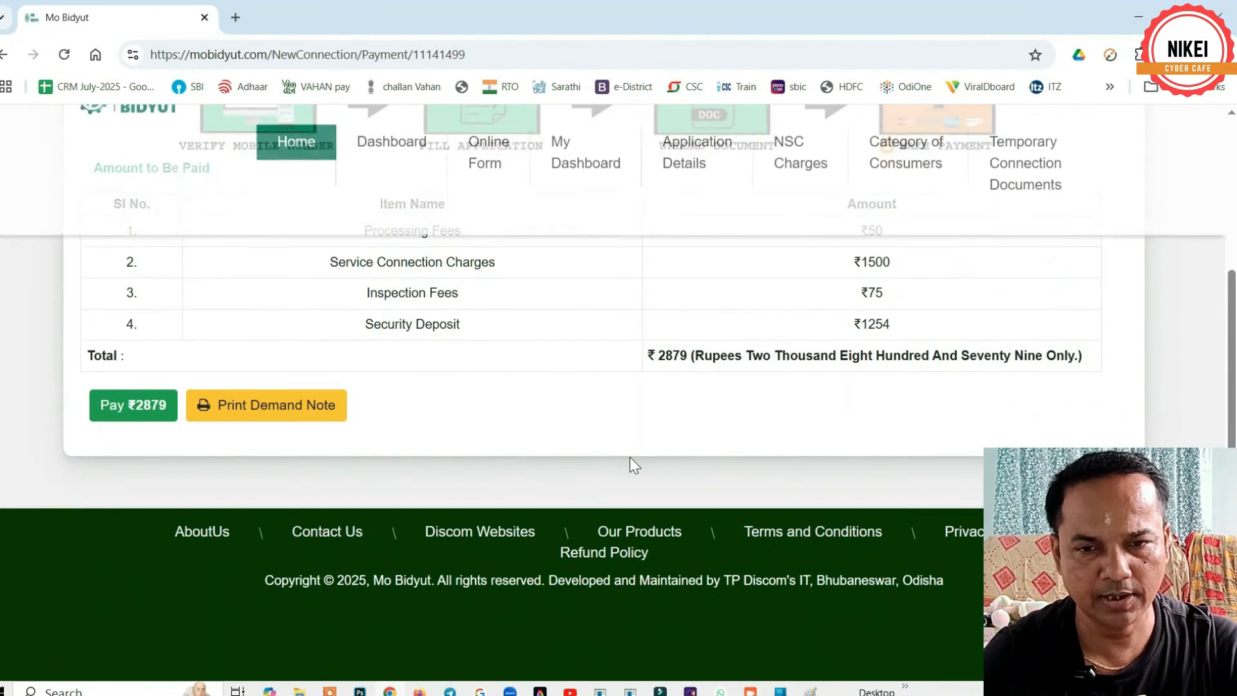
{"action": "scroll", "coordinate": [630, 463], "scroll_direction": "up", "scroll_amount": 5}
{"action": "scroll", "coordinate": [631, 463], "scroll_direction": "down", "scroll_amount": 3}
{"action": "scroll", "coordinate": [631, 462], "scroll_direction": "up", "scroll_amount": 1}
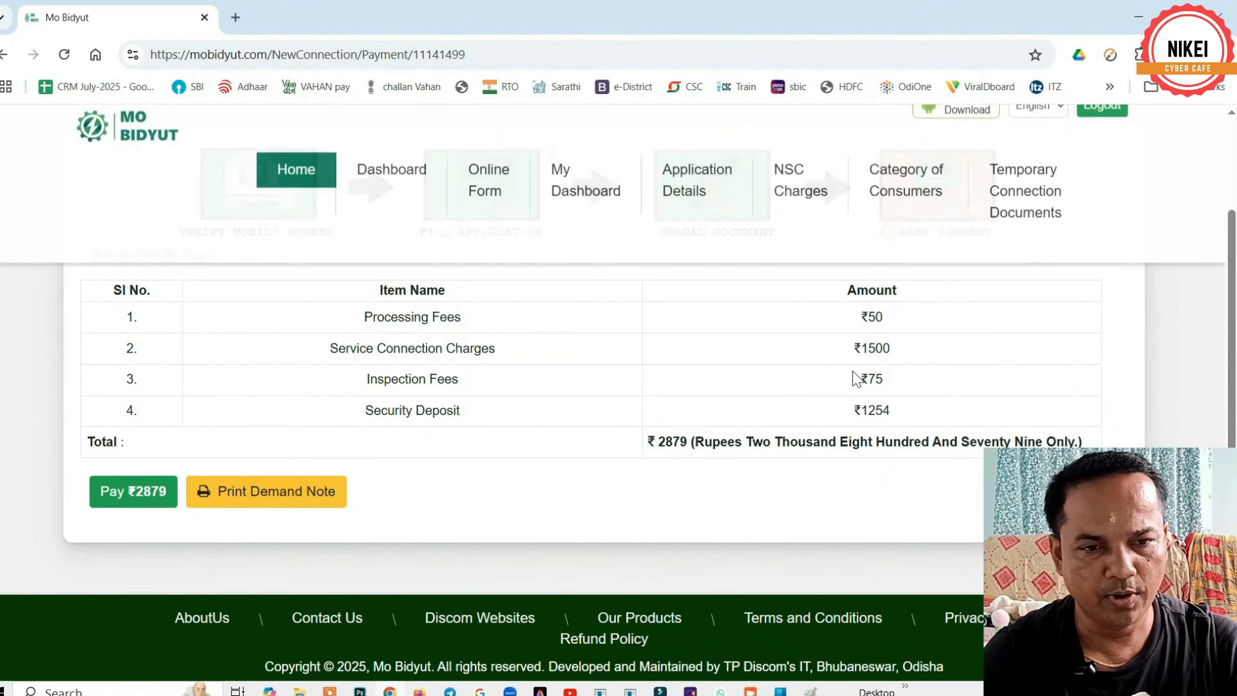
{"action": "left_click_drag", "start_coordinate": [656, 442], "coordinate": [686, 442]}
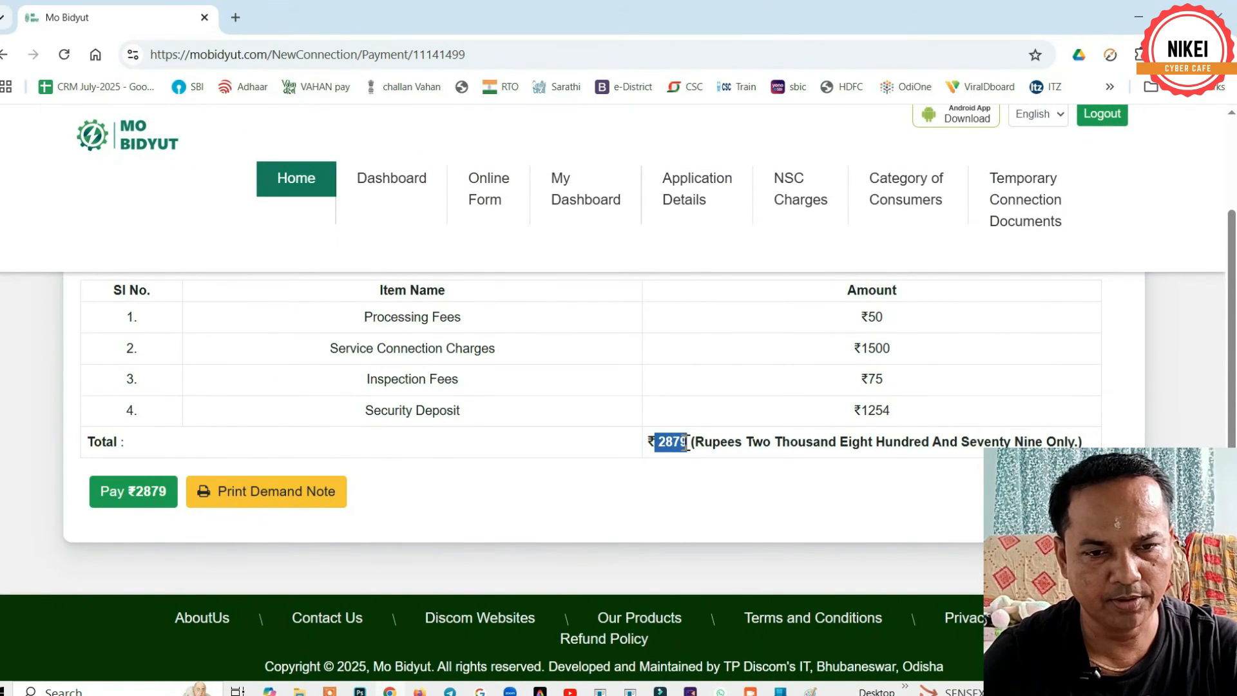
{"action": "left_click", "coordinate": [121, 492]}
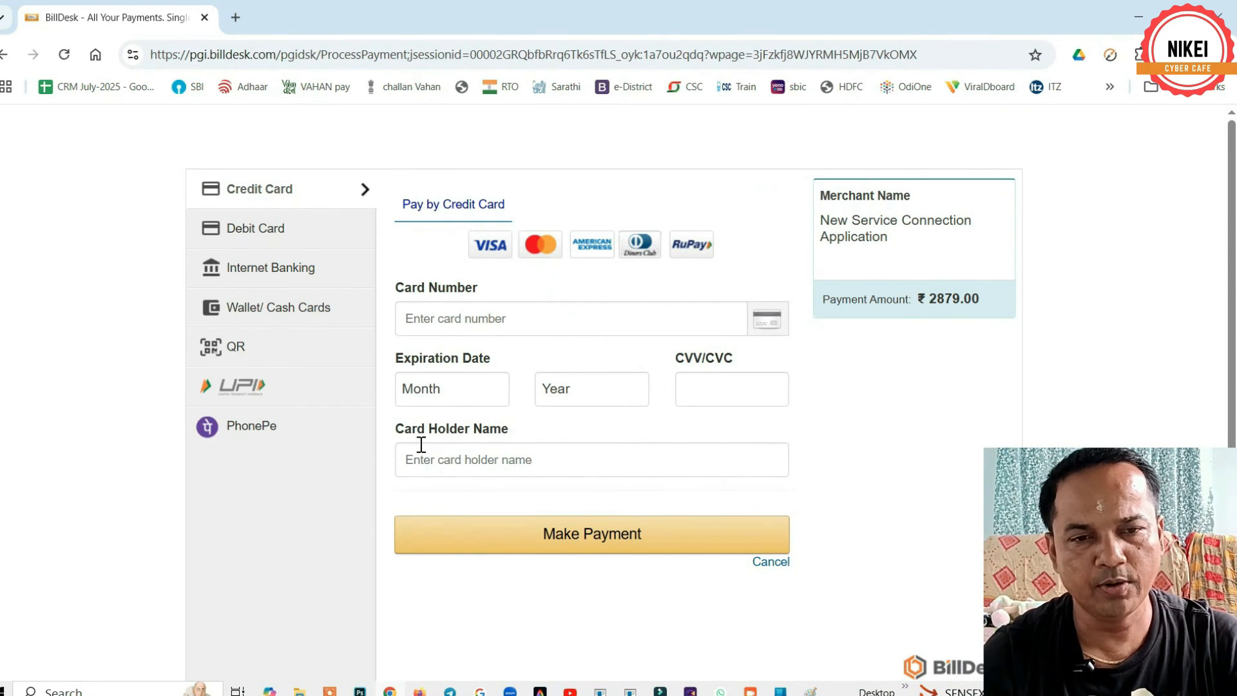
- Pay the ₹2879.00 by QR with BHIM UPI, accepting the zero convenience fee
{"action": "left_click", "coordinate": [230, 347]}
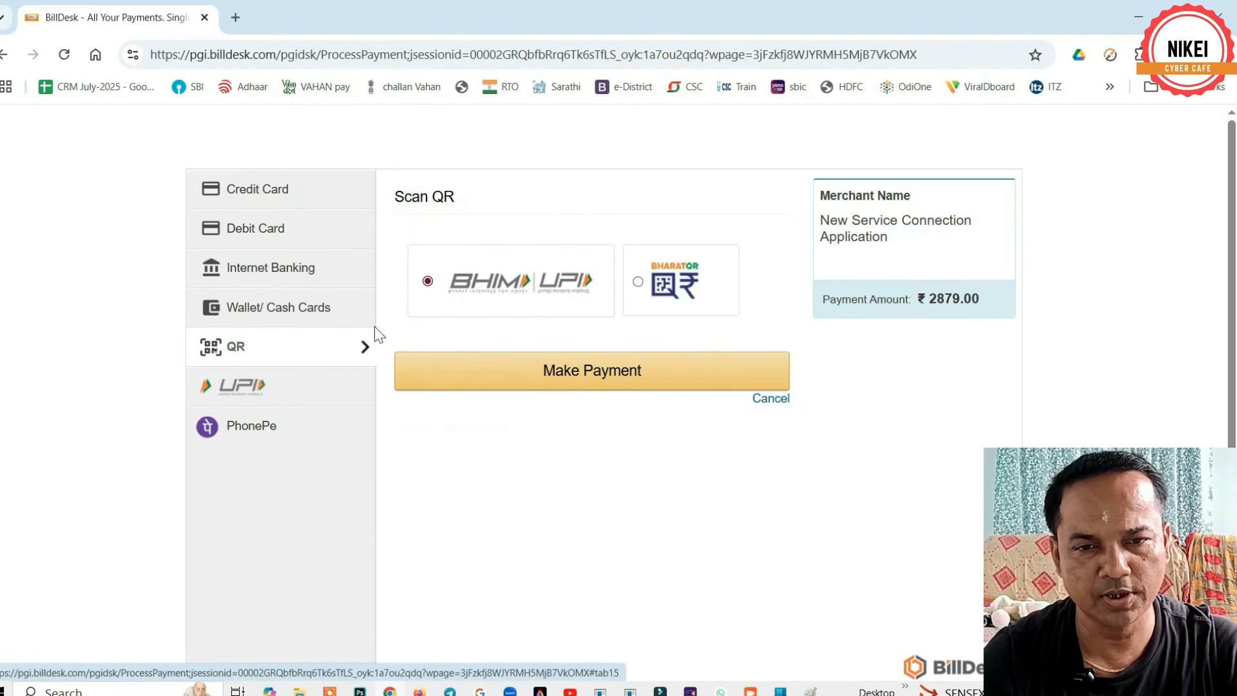
{"action": "left_click", "coordinate": [569, 380]}
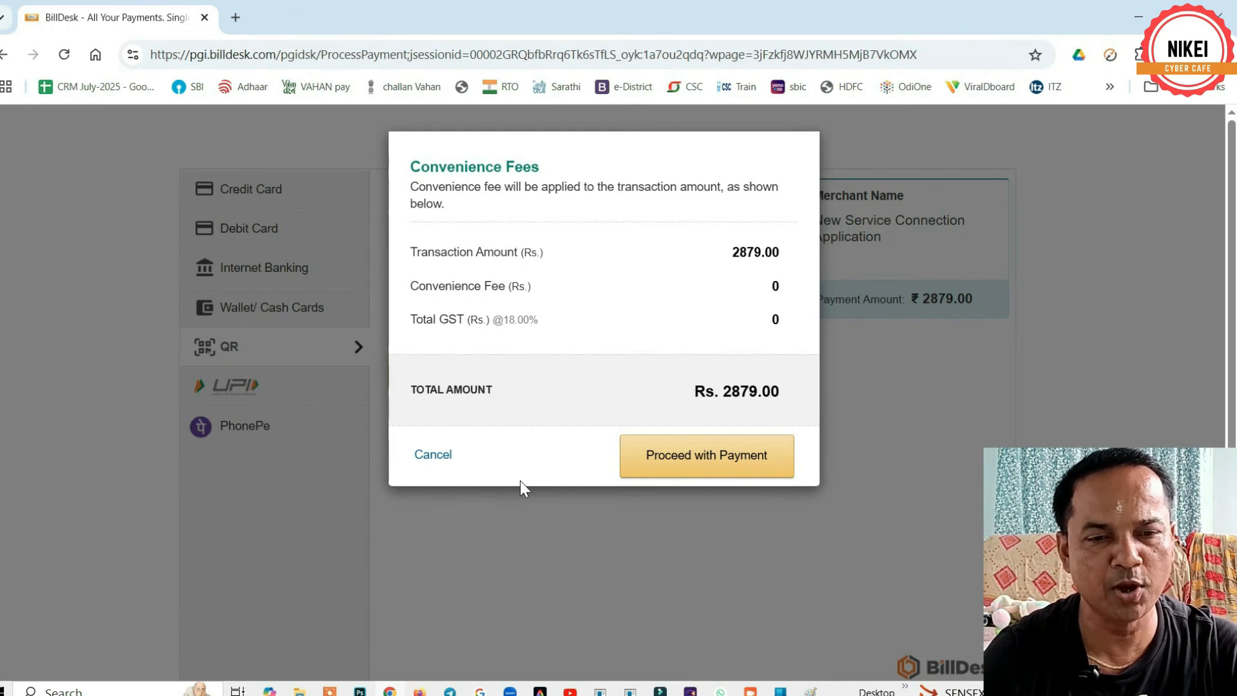
{"action": "left_click", "coordinate": [707, 457]}
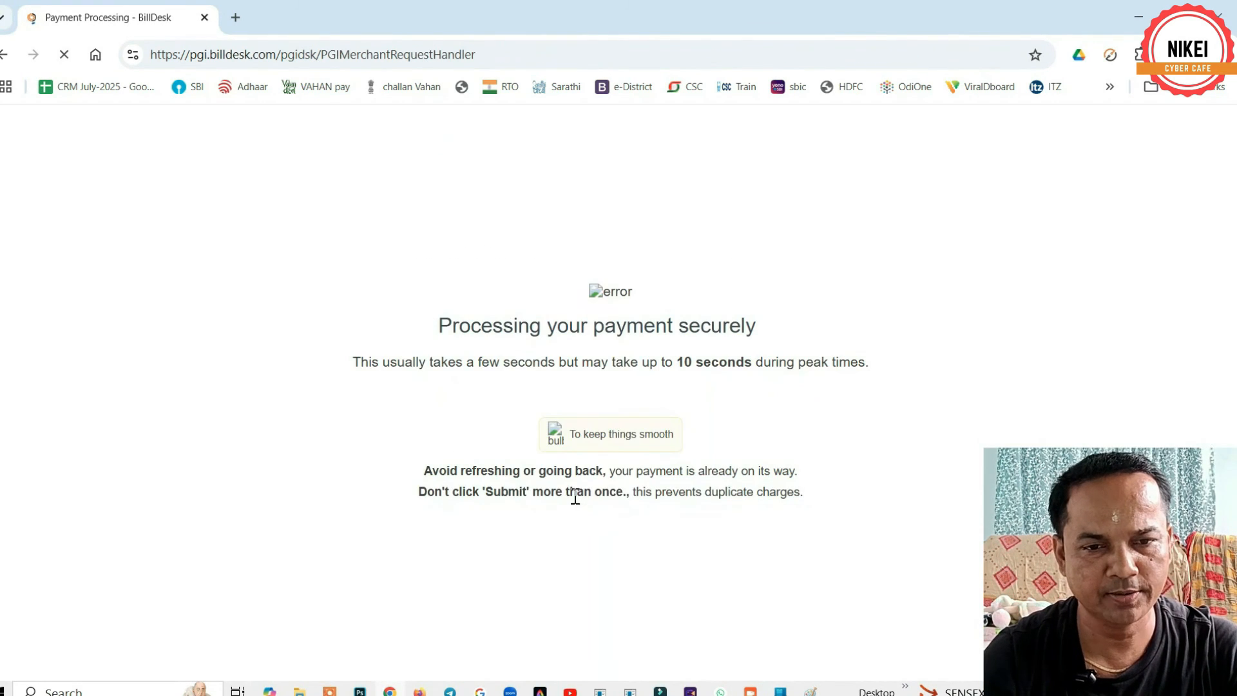